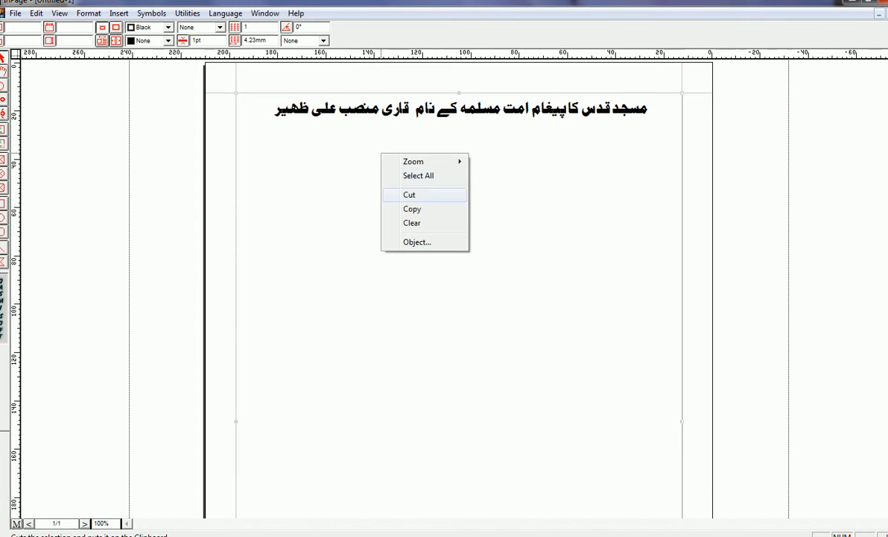
- Copy the headline text frame, switch to CorelDRAW, and try placing a pasted copy below the mosque banner
left_click(412, 209)
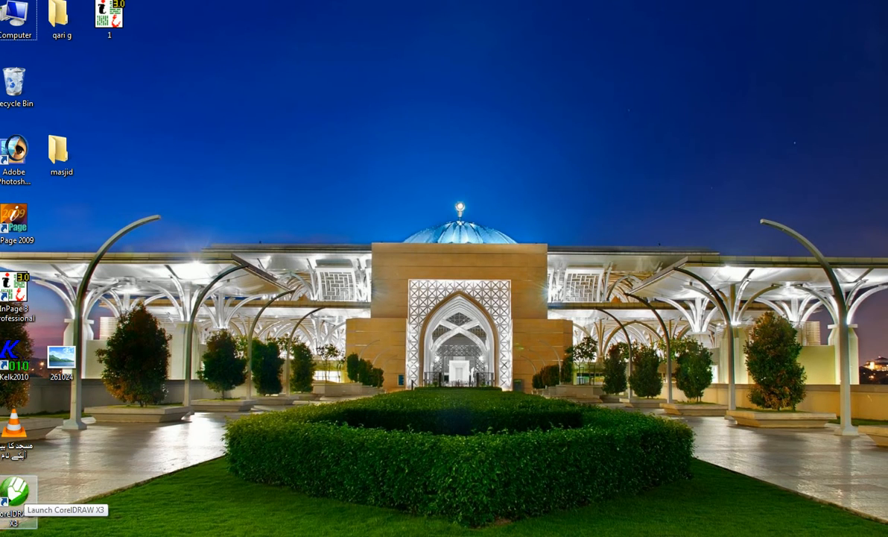
double_click(14, 492)
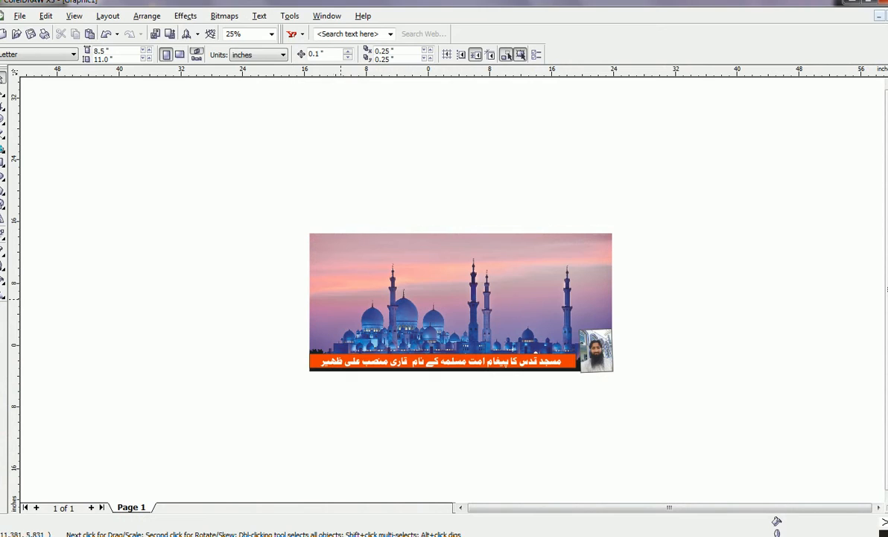
right_click(254, 260)
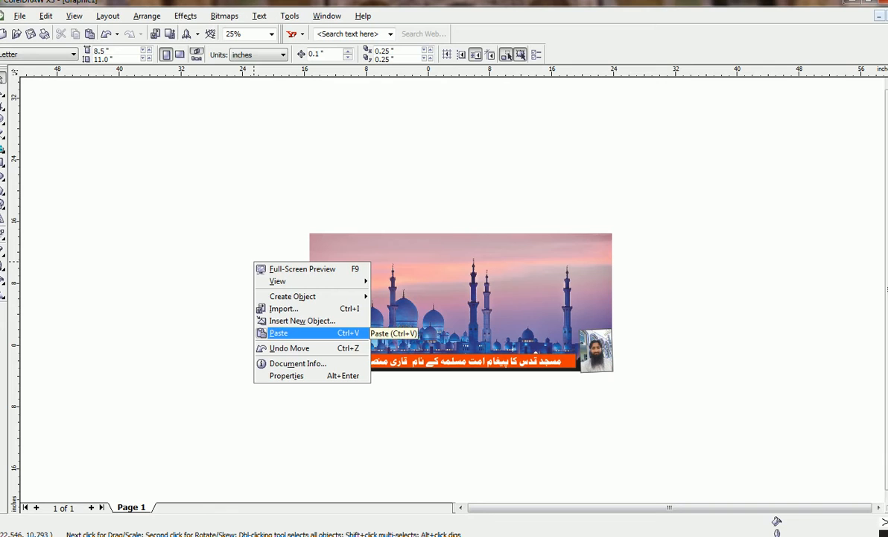
left_click(313, 333)
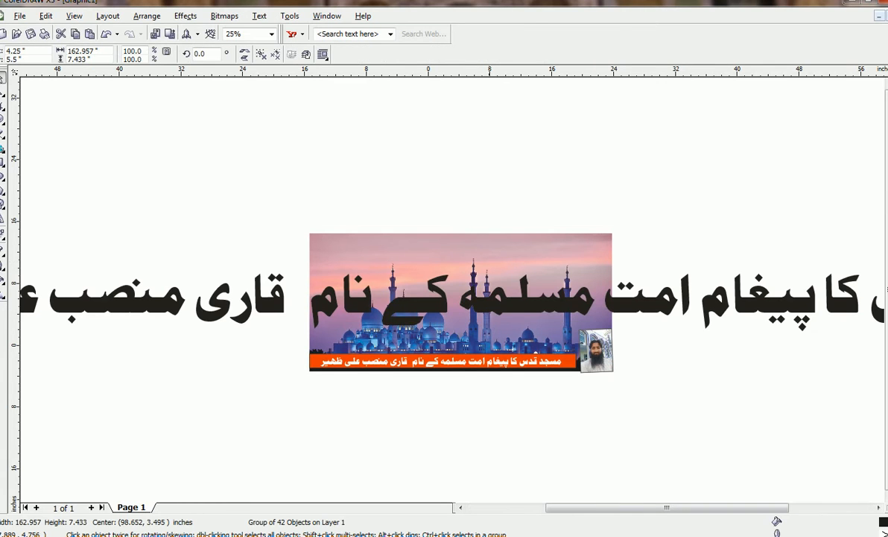
left_click_drag(460, 295, 445, 433)
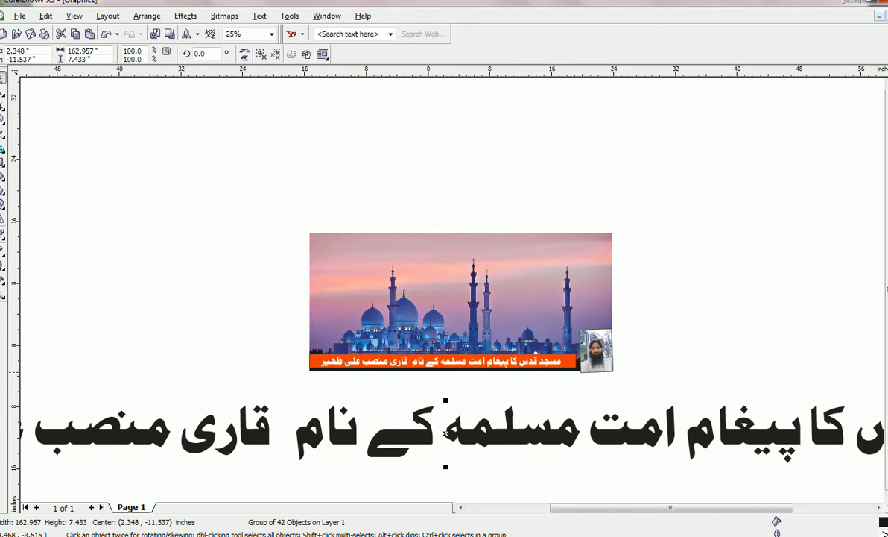
key("Delete")
- Reposition the portrait photo at the banner's lower corner and skew its upper edge slightly outward
left_click(542, 365)
scroll(536, 365, "up", 1)
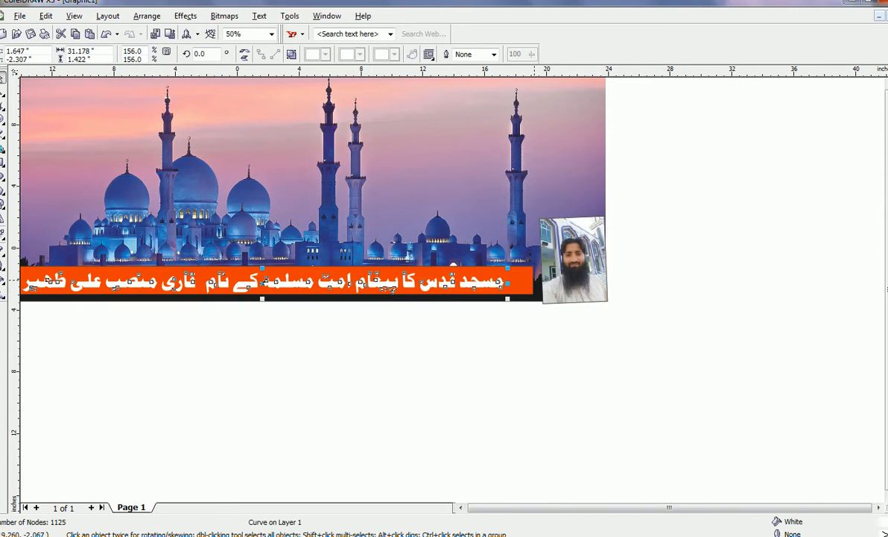
left_click(265, 280)
left_click_drag(545, 282, 559, 267)
left_click(559, 253)
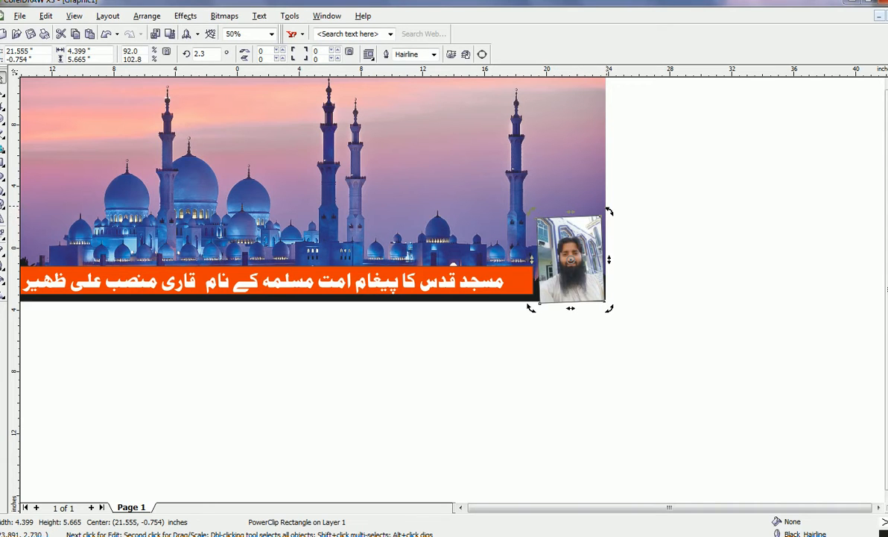
left_click_drag(571, 212, 575, 213)
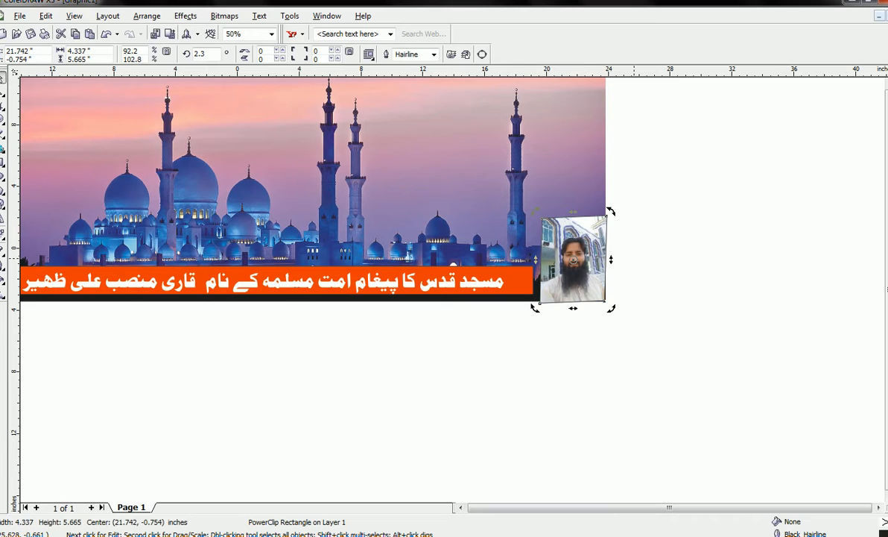
- Widen the orange strip to meet the portrait photo and enlarge the white headline to about 32.5 inches wide
left_click(634, 257)
left_click(525, 275)
mouse_move(536, 280)
left_mouse_down()
mouse_move(544, 282)
mouse_move(516, 282)
mouse_move(527, 282)
left_mouse_up()
left_click(267, 281)
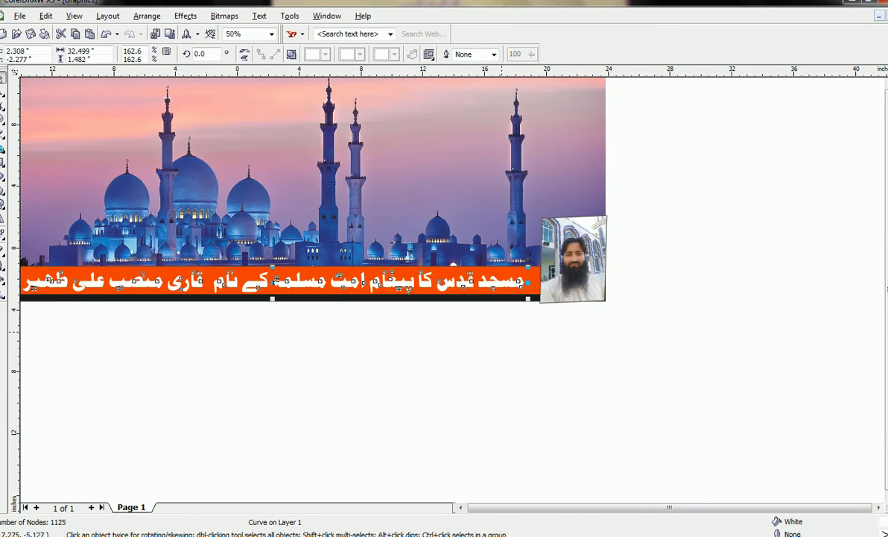
scroll(405, 253, "down", 1)
left_click(368, 326)
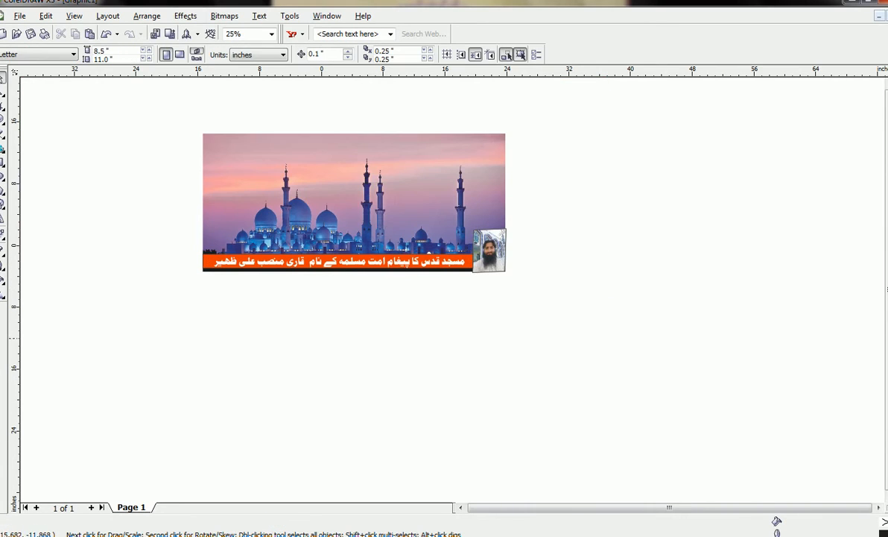
left_click_drag(200, 333, 632, 82)
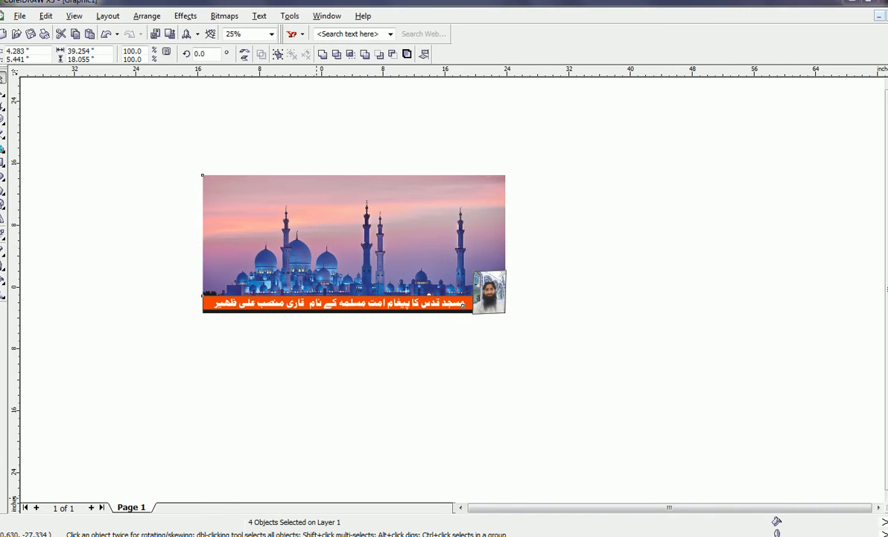
- Switch back to InPage and set the font of the whole heading text to Noori Nastaliq
key("alt+Tab")
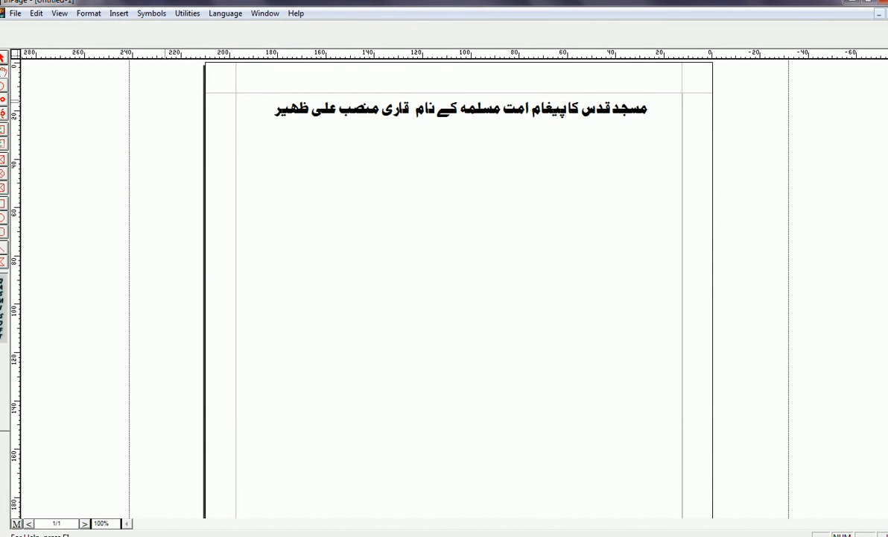
left_click_drag(273, 108, 648, 108)
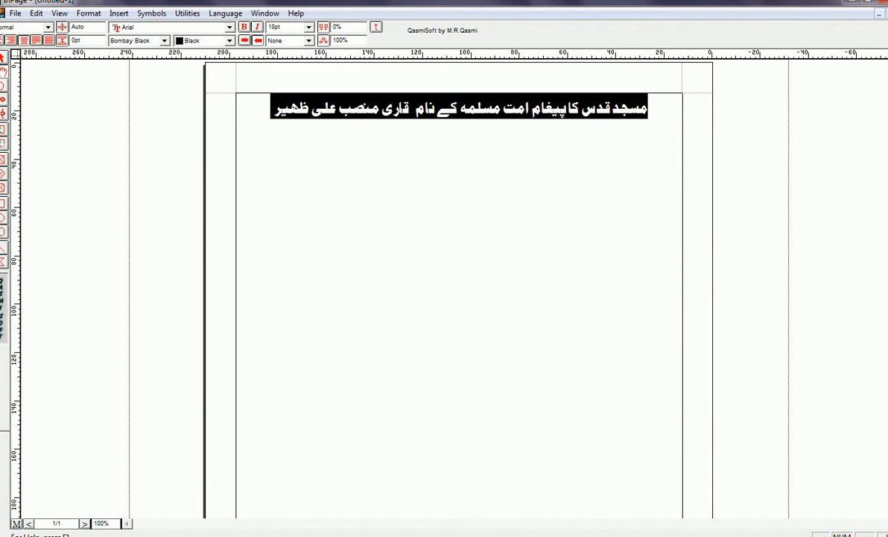
left_click(264, 110)
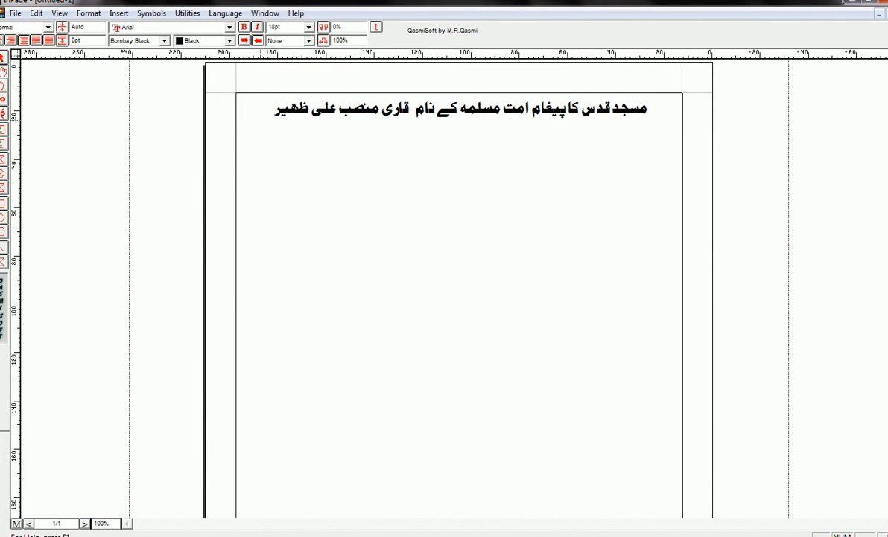
key("ctrl+a")
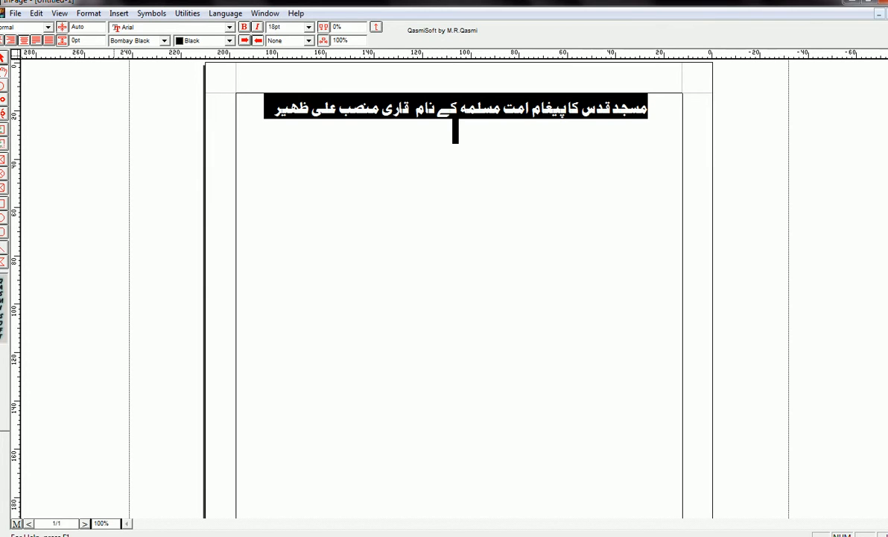
left_click(164, 40)
left_click(135, 97)
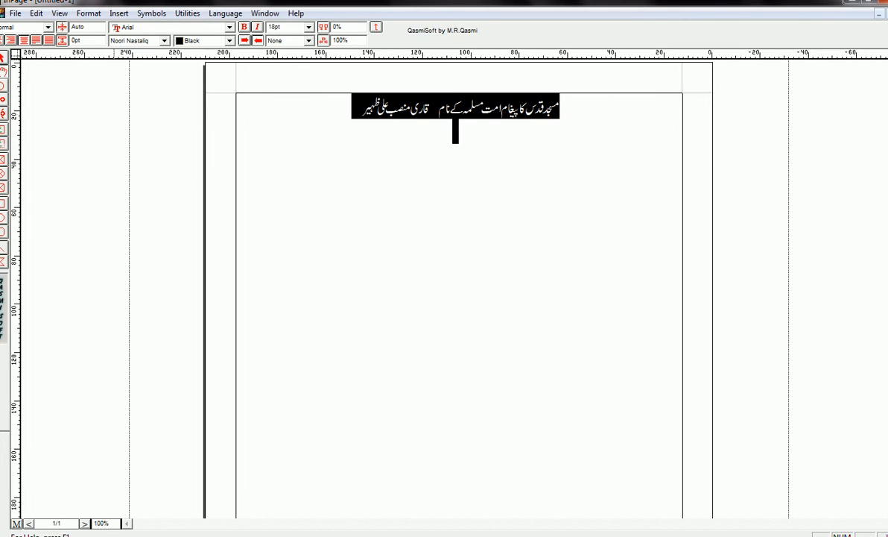
- Right-align the selected heading text and set its size to 36pt
key("ctrl+shift+f")
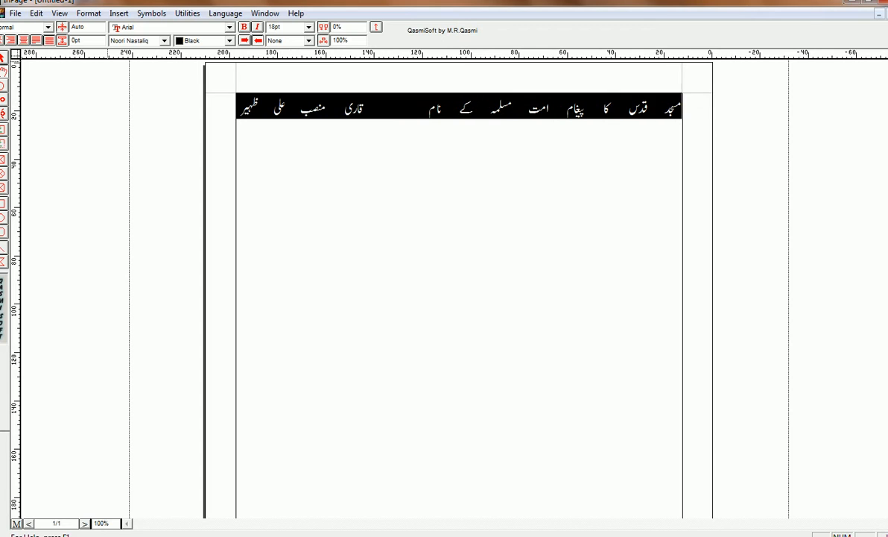
key("ctrl+shift+c")
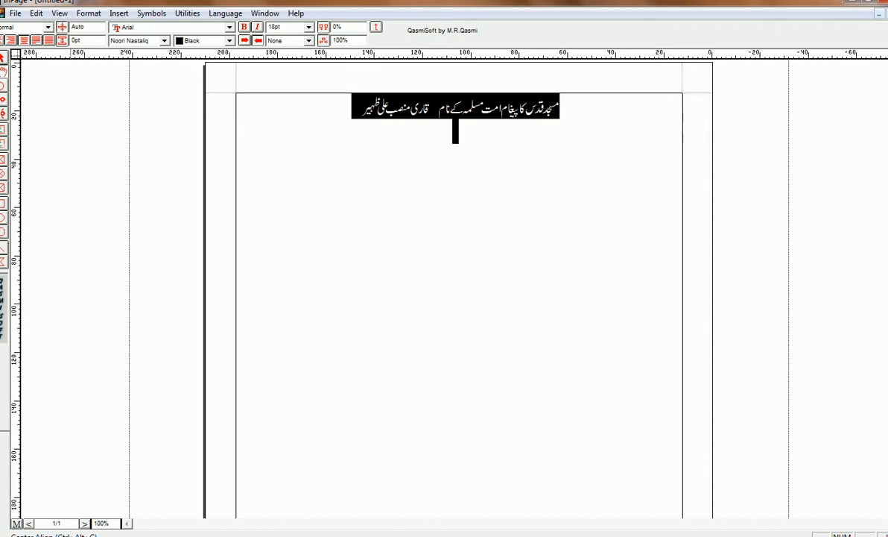
key("ctrl+shift+r")
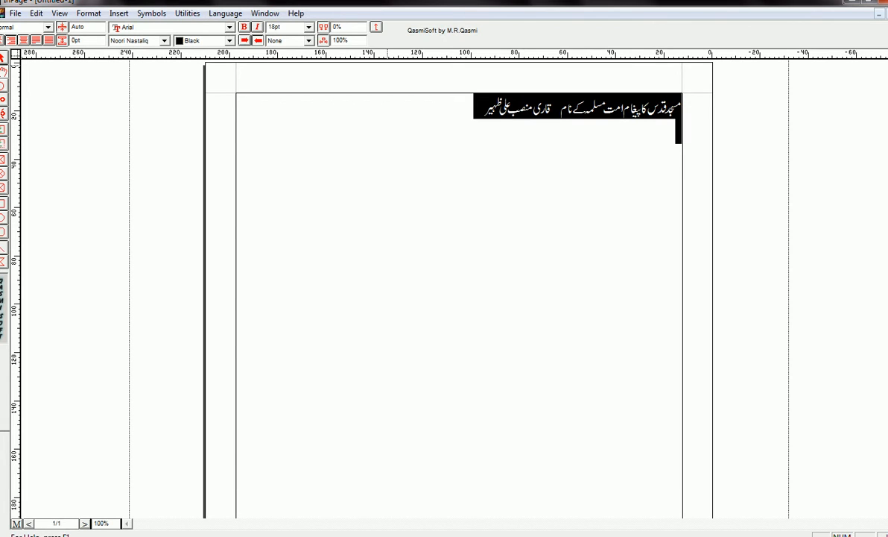
left_click(308, 27)
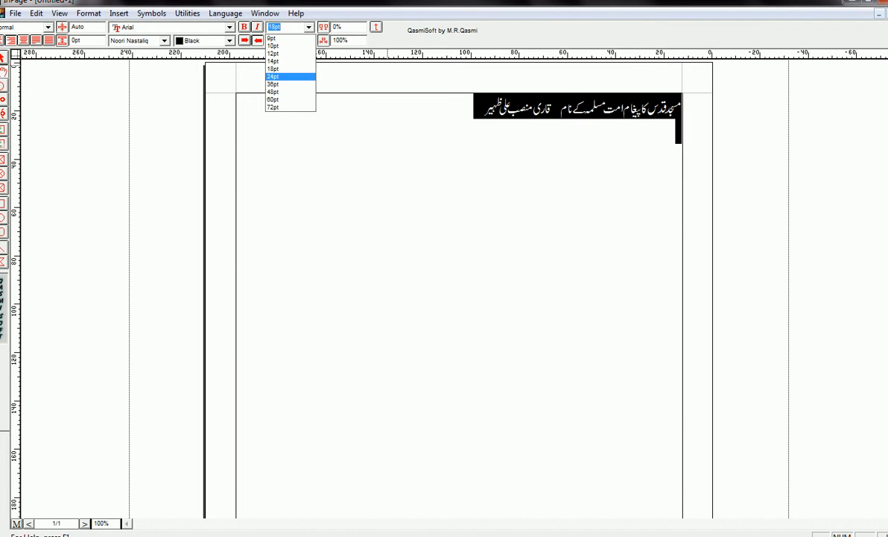
left_click(274, 84)
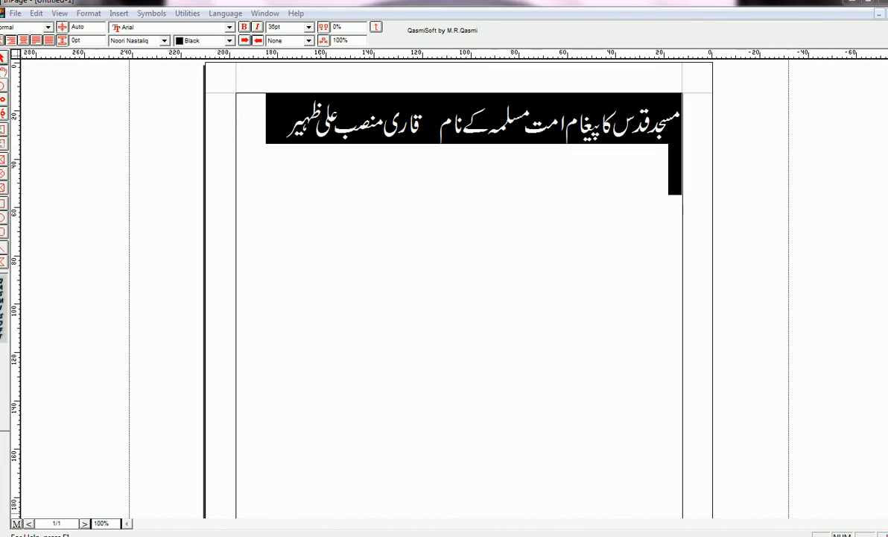
key("alt+Tab")
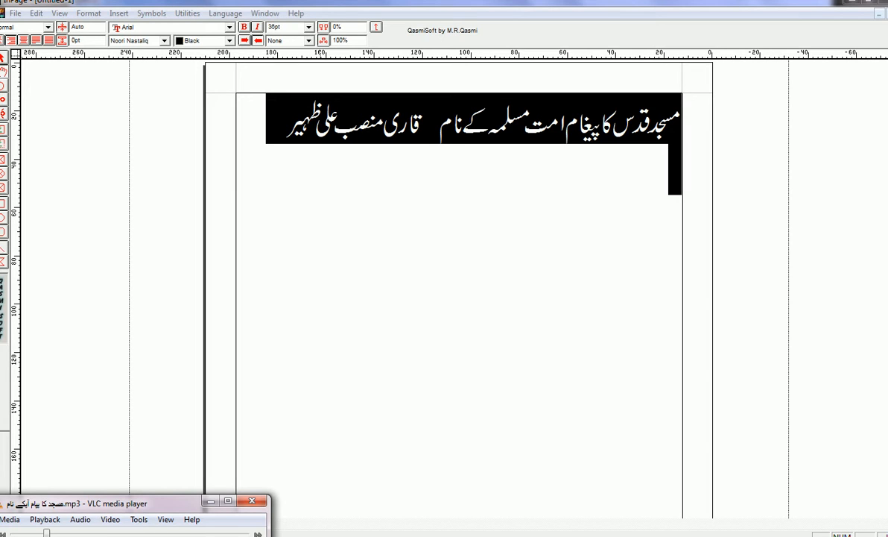
left_click(211, 500)
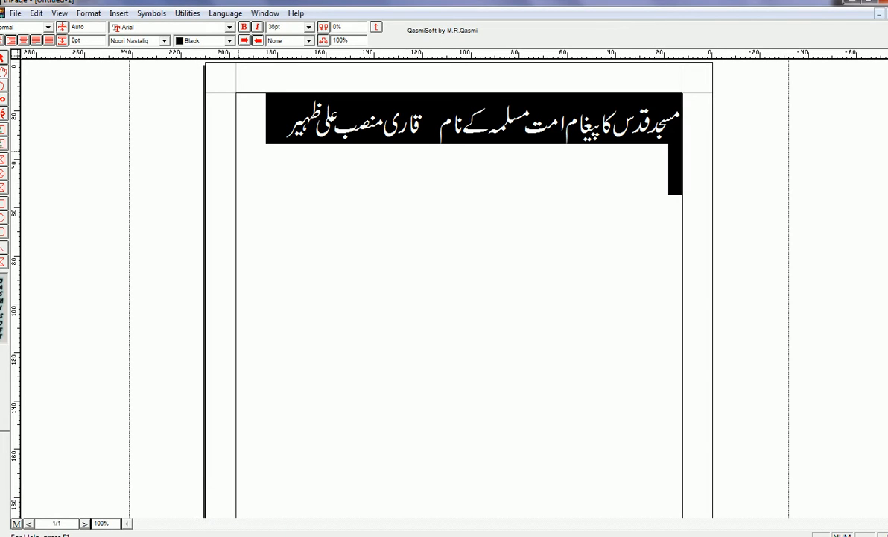
- Write the line "مسجد صرف اللہ کا گھر ہے:" below the heading, leaving one blank line between them
left_click(682, 169)
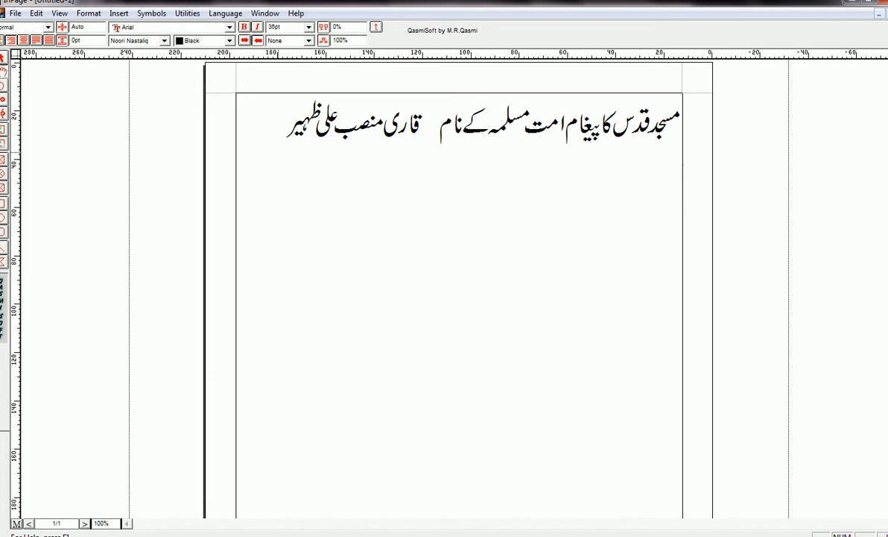
right_click(252, 229)
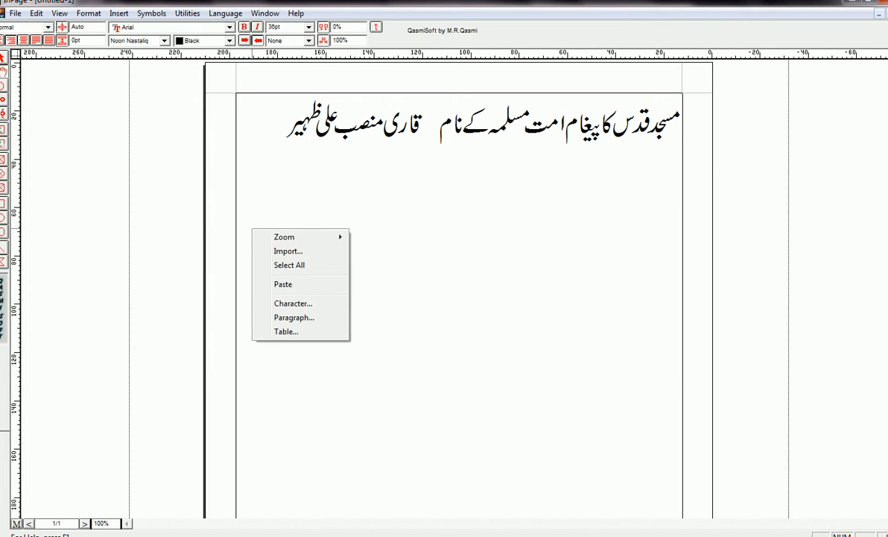
left_click(884, 532)
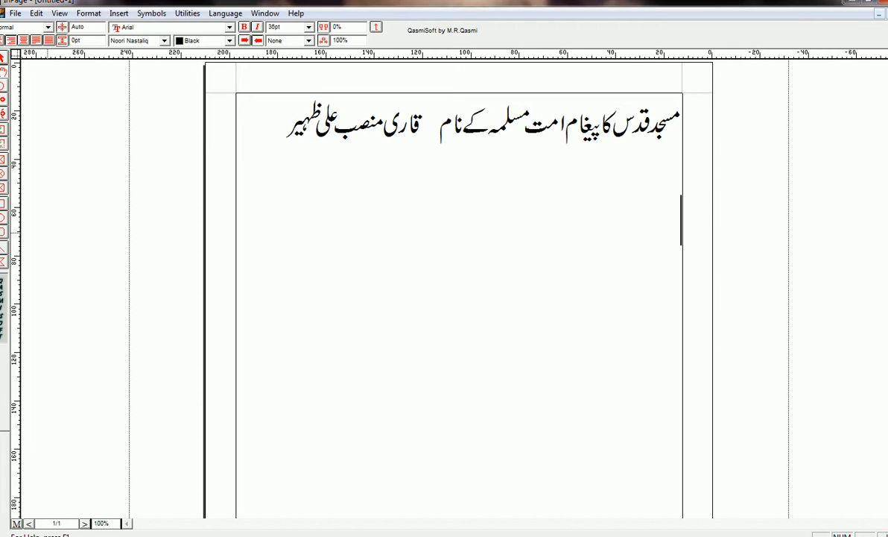
type("مسجد")
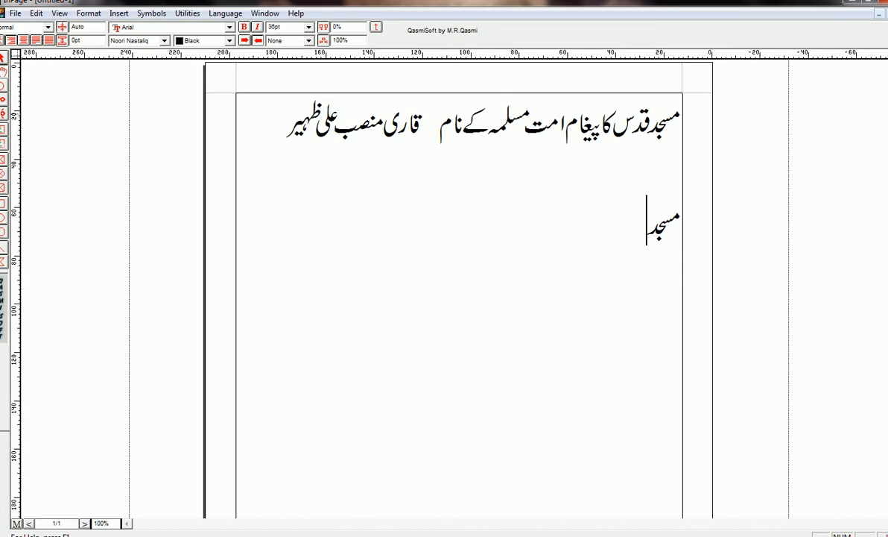
type("صرف ا")
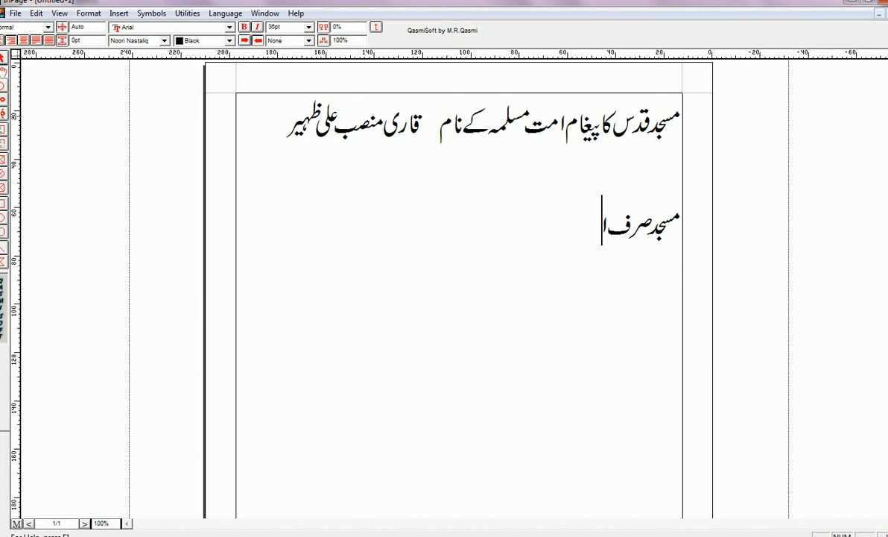
type("للہ کا")
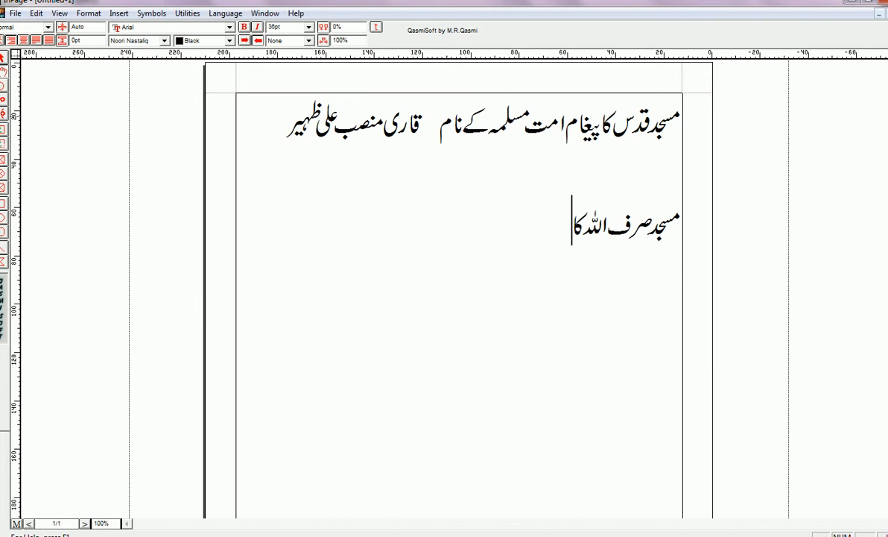
type(" گھر ہے:")
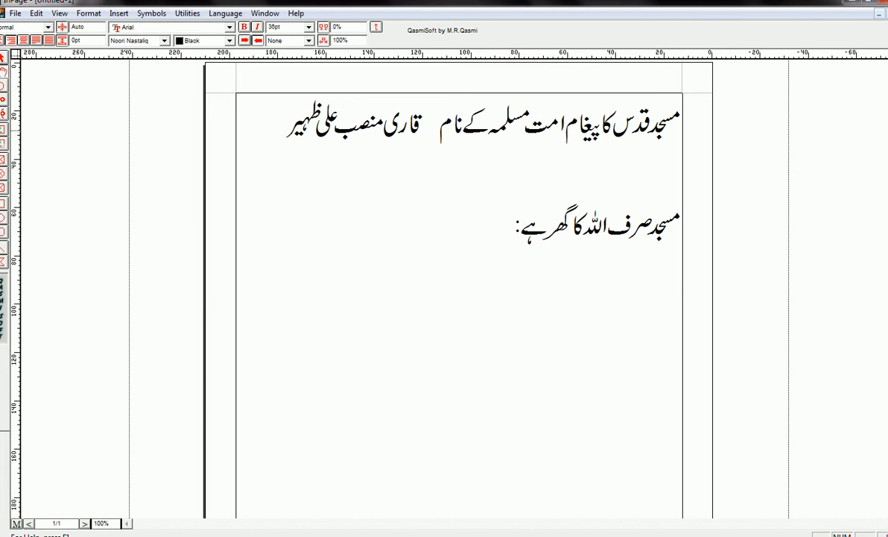
- Write the line "مسجد اللہ کے سامنے جھکنے کی جگہ کا نام:" directly below the first message line
key("Return")
type("مسجد")
type("اللہ ل")
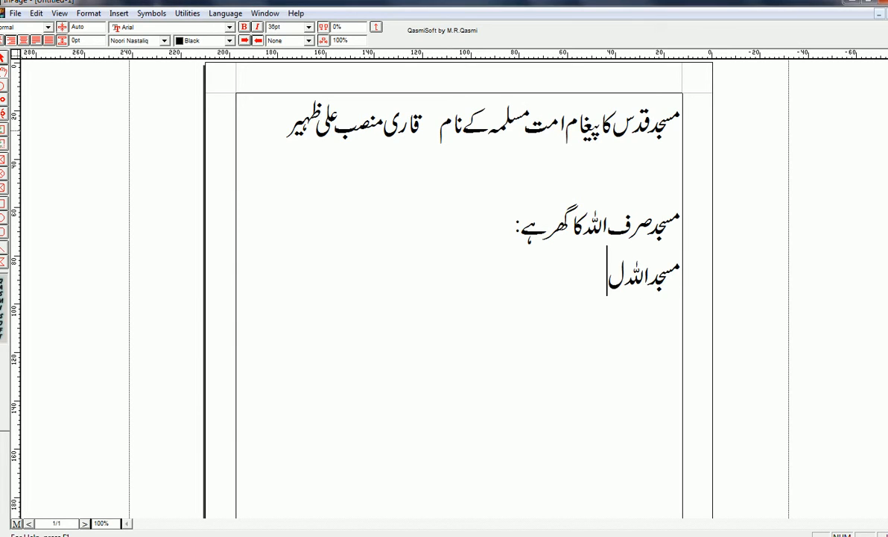
key("BackSpace")
type("کے سما")
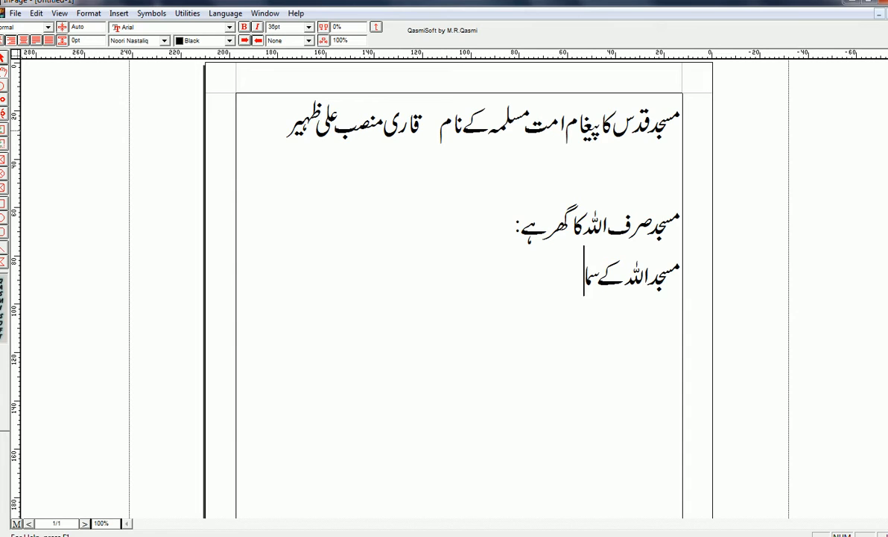
key("BackSpace")
key("BackSpace")
type("ا")
type("منے")
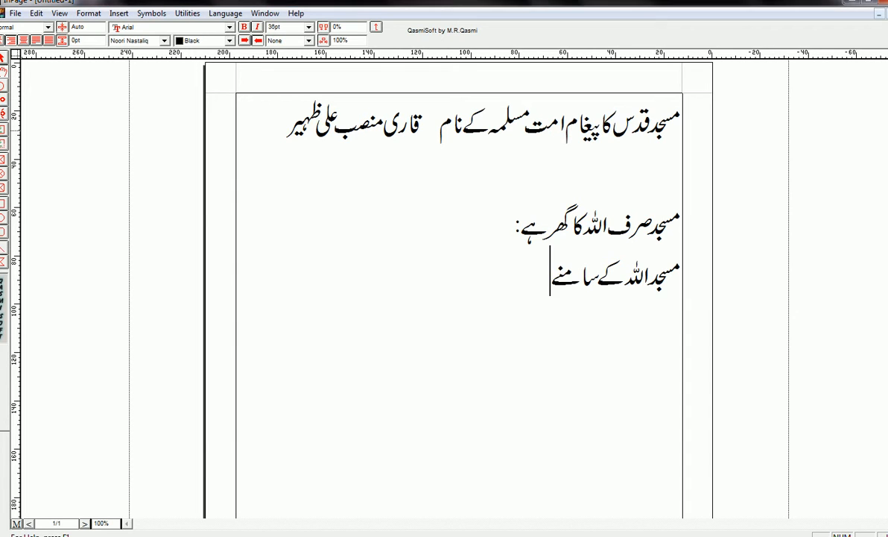
type(" جھک")
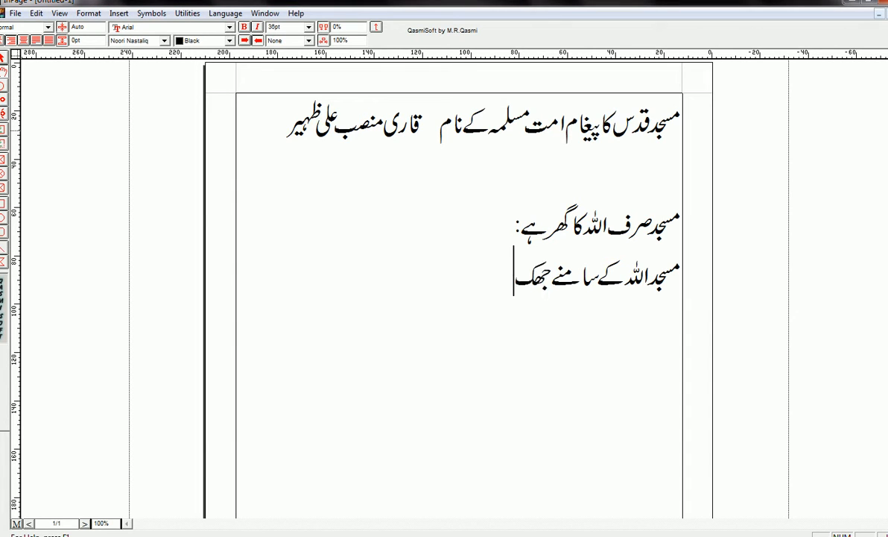
type("نے کی")
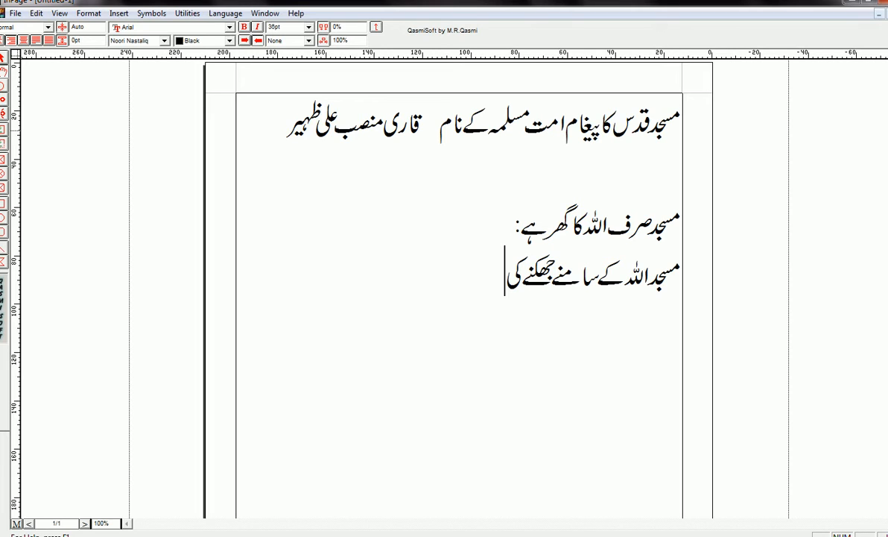
type(" جگہ")
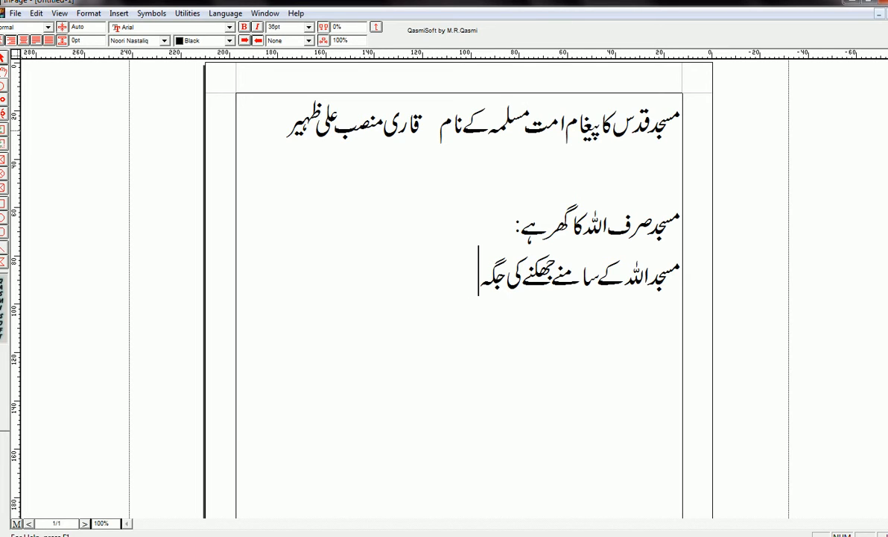
type(" کا نام")
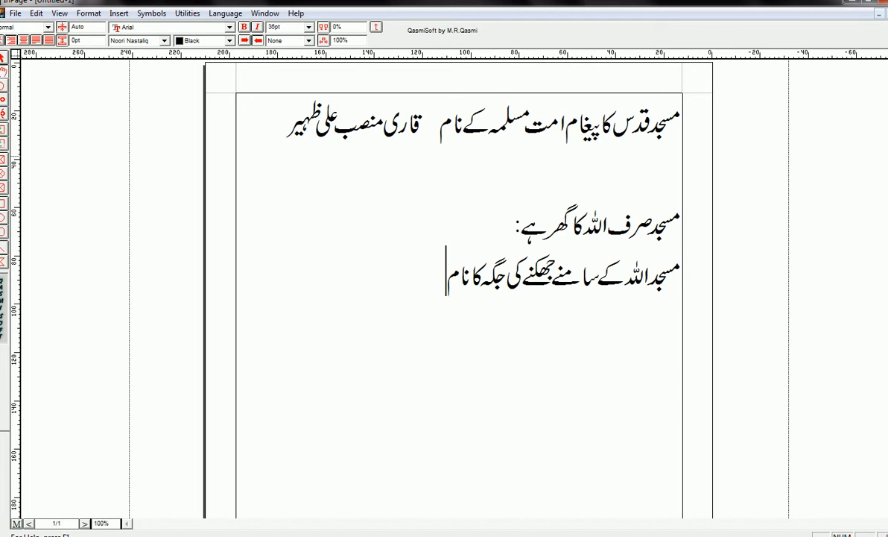
type(":")
- Write "مسجد معمولی نہیں ہے اللہ کا گھر ہے" as the third message line and start a new line
key("Return")
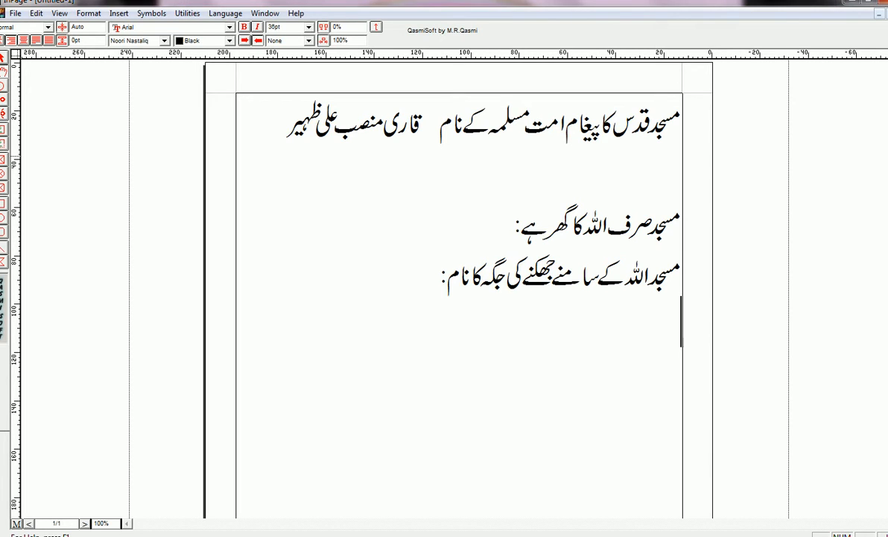
type("مسجد معمو")
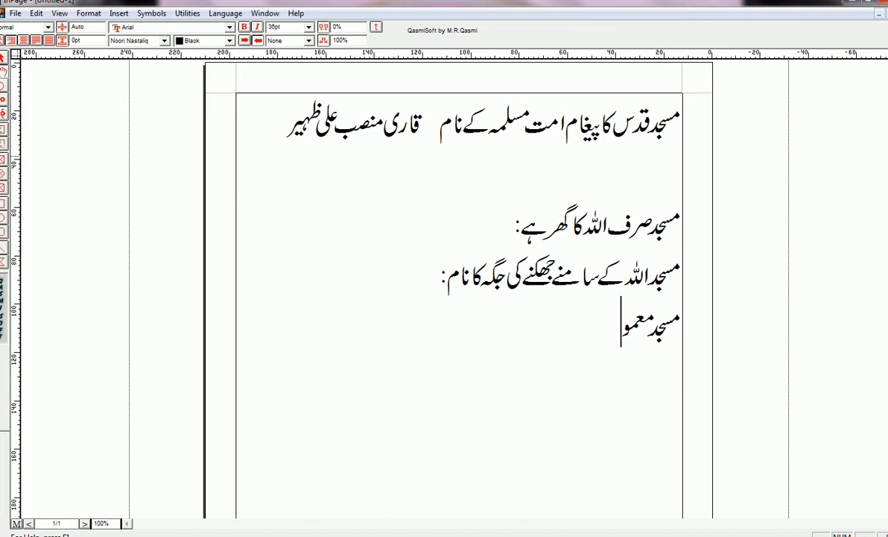
type("لی نہ")
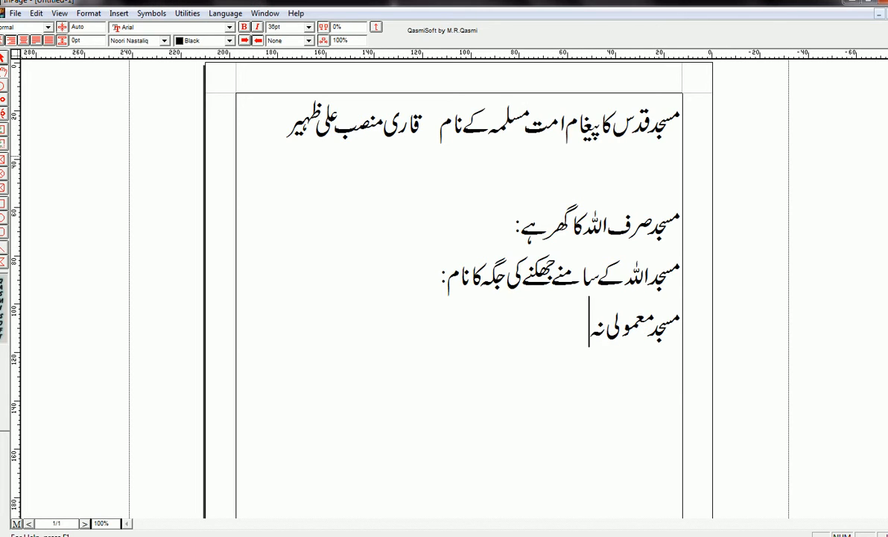
type("یں ہے")
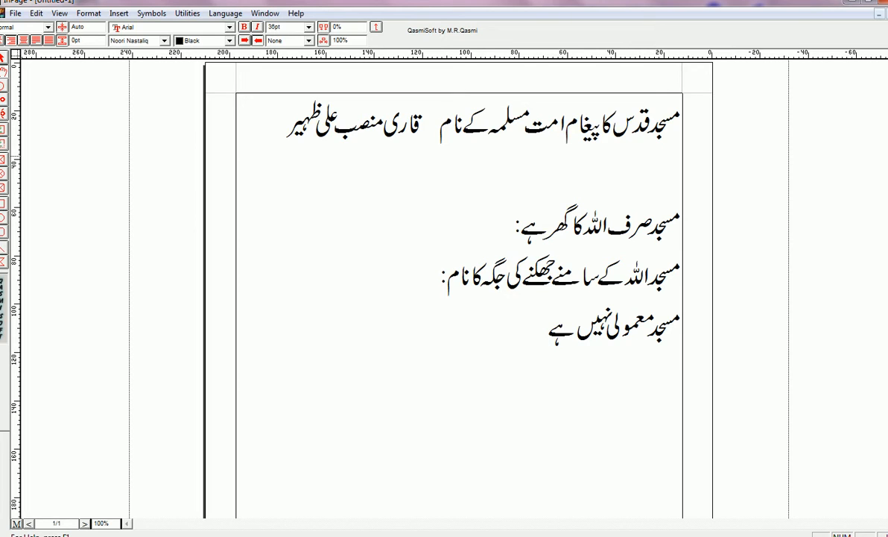
type("اللہ")
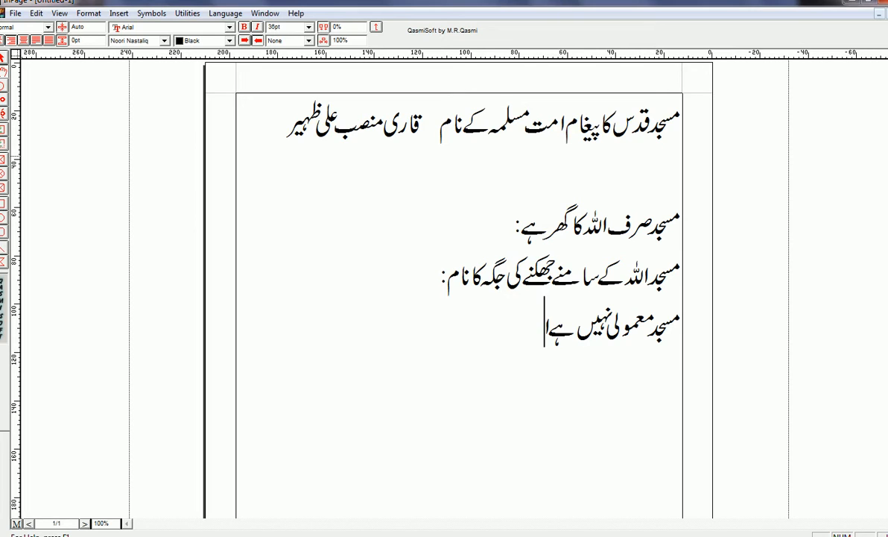
type(" کا گ")
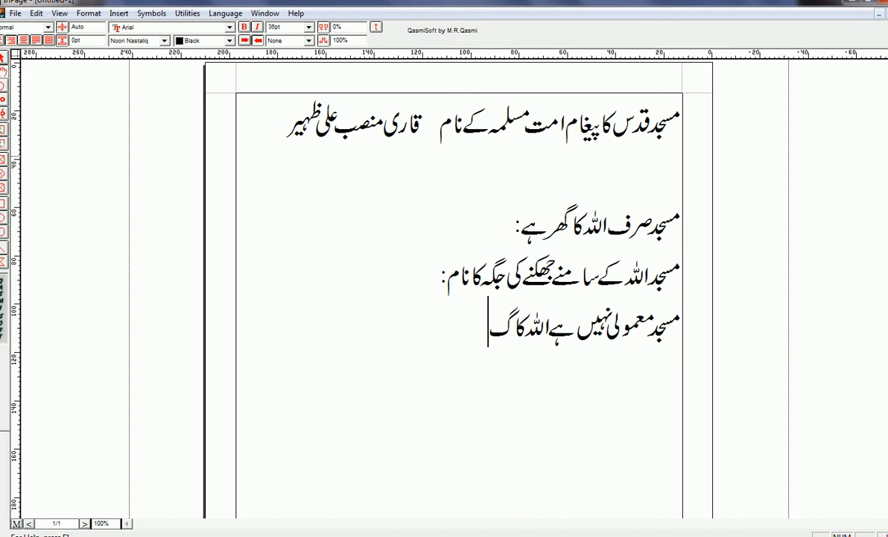
type("ھر ہے")
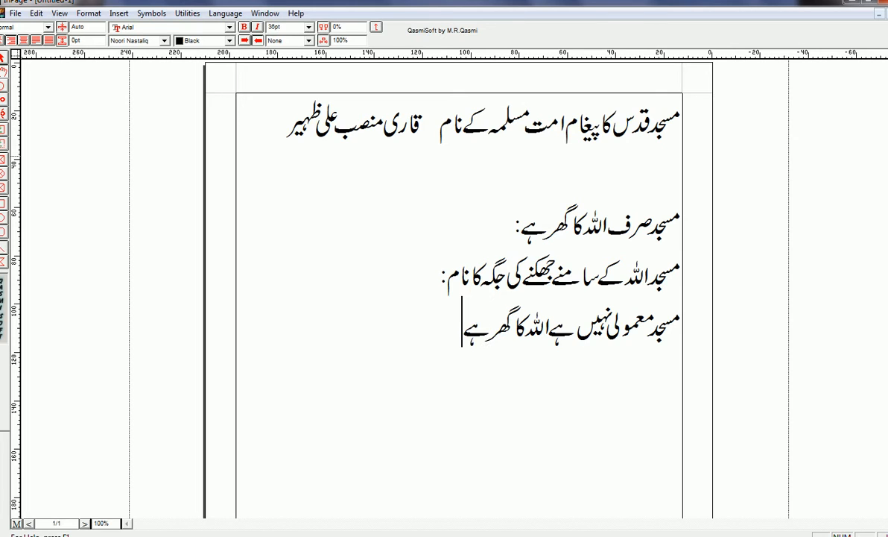
key("Return")
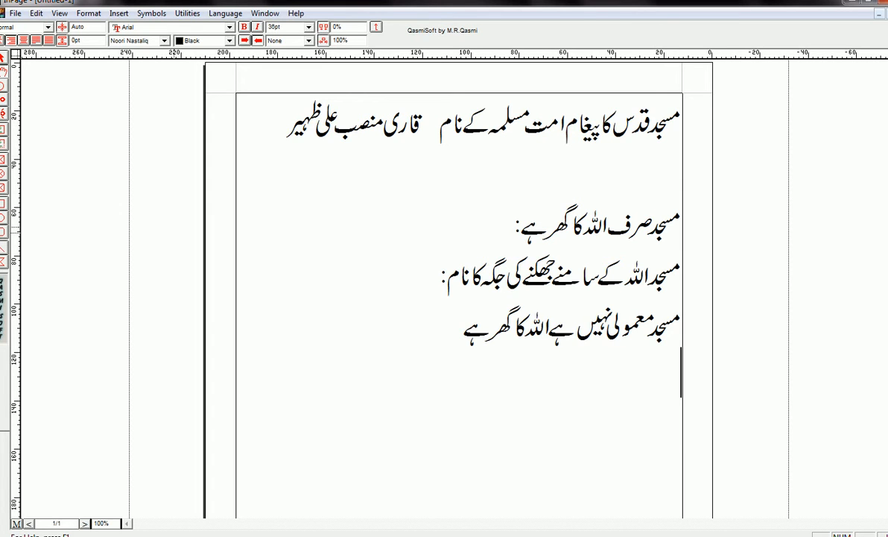
- Switch to the Photo Viewer slide show to view the mosque pictures
mouse_move(324, 535)
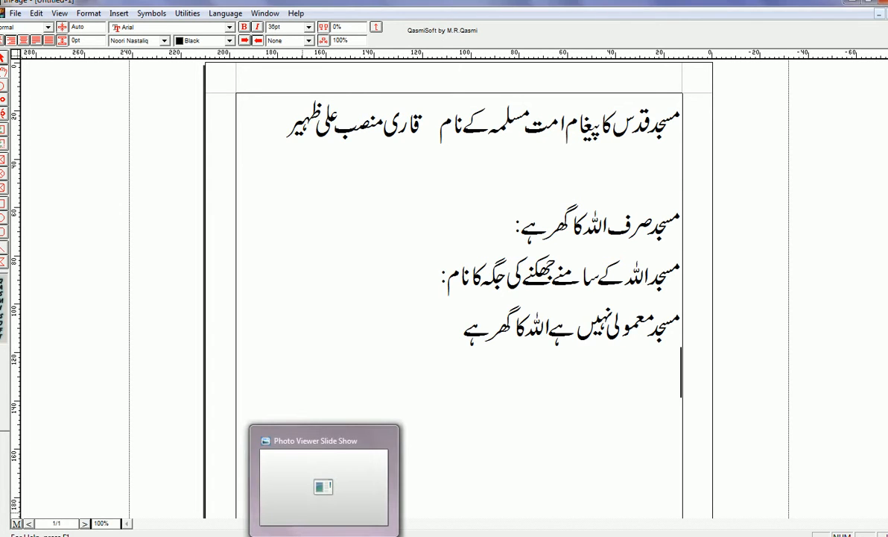
left_click(323, 486)
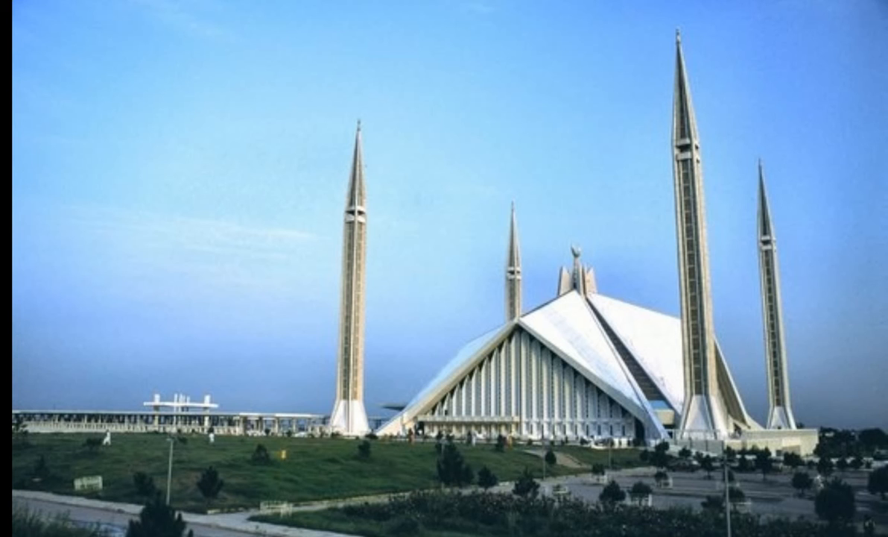
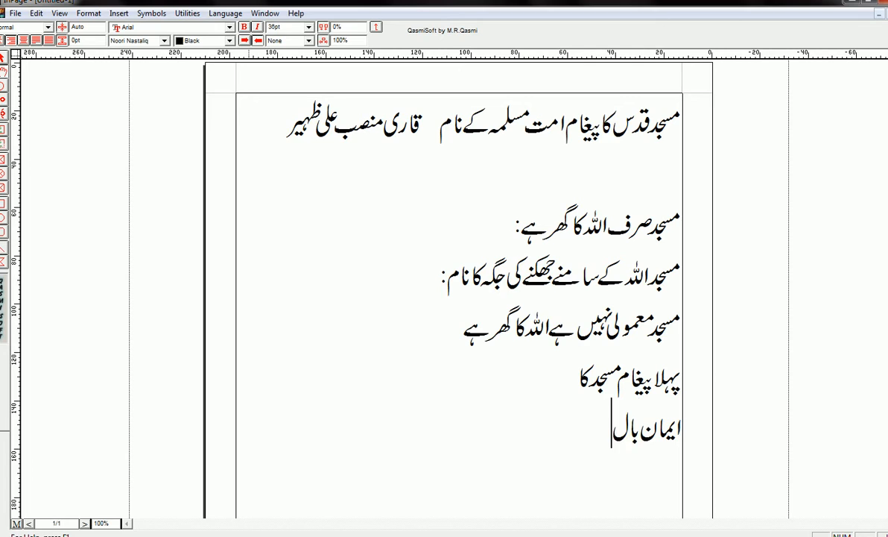
- Complete the last message line so that it reads "ایمان بااللہ کا پیغام ہے"
key("BackSpace")
type("للہ")
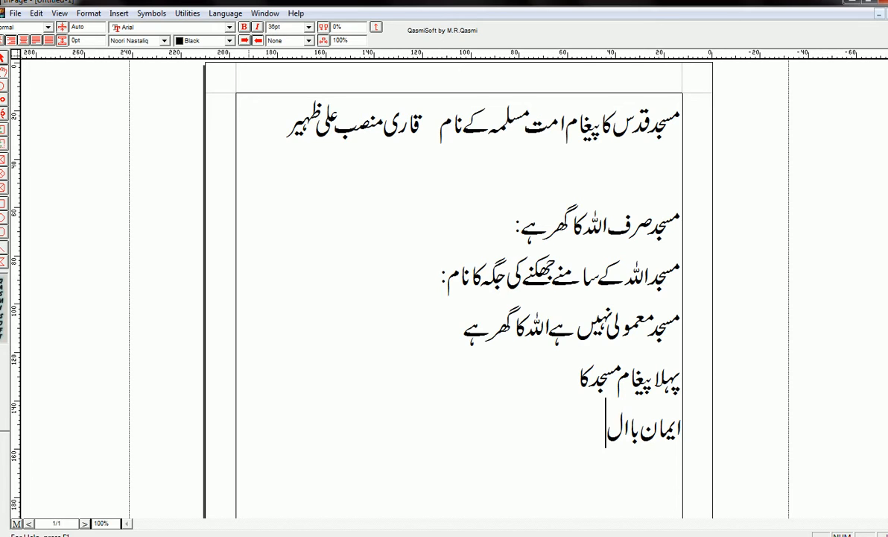
type(" کا")
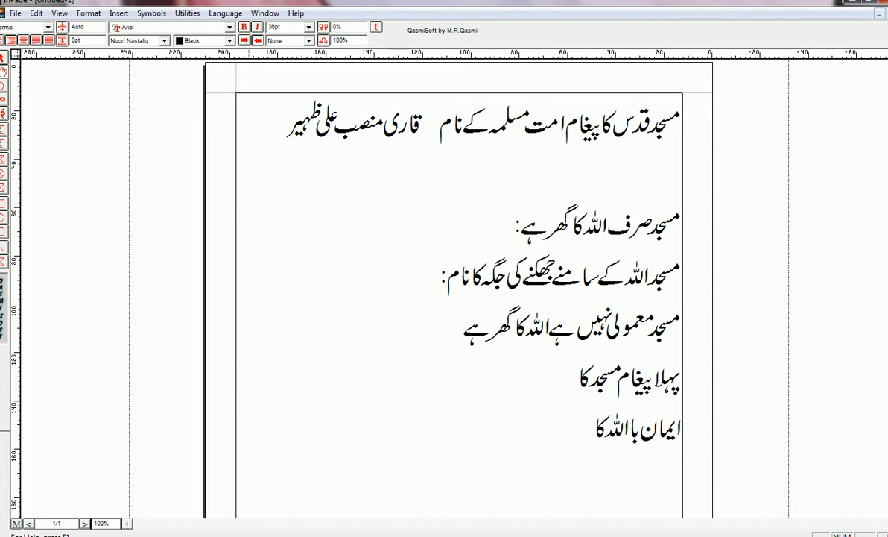
type(" پیغام")
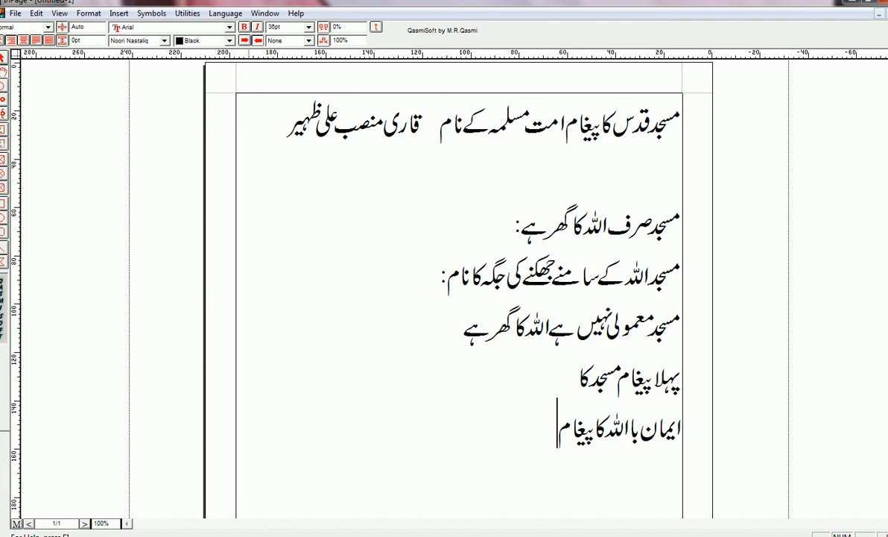
type(" ہے")
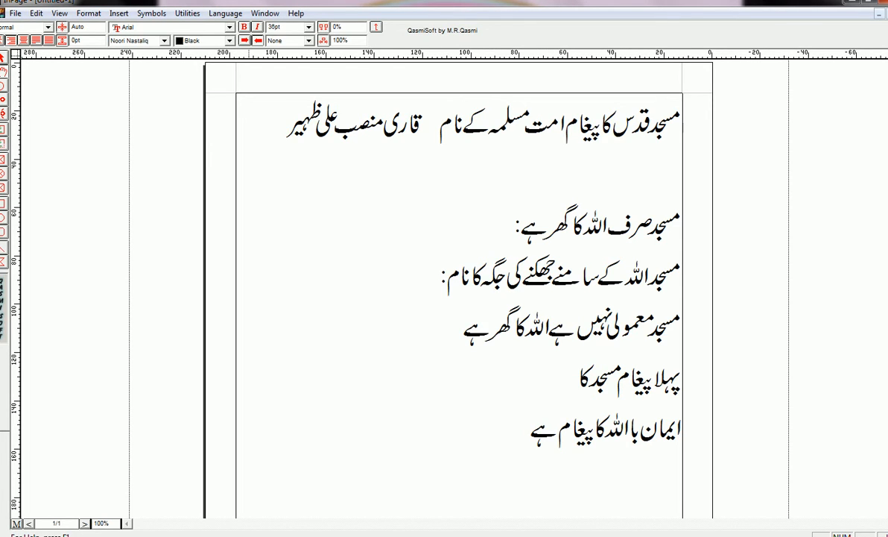
- Append "سورۃ توبہ" to the end of that same line, separated from the sentence by "۔"
key("Return")
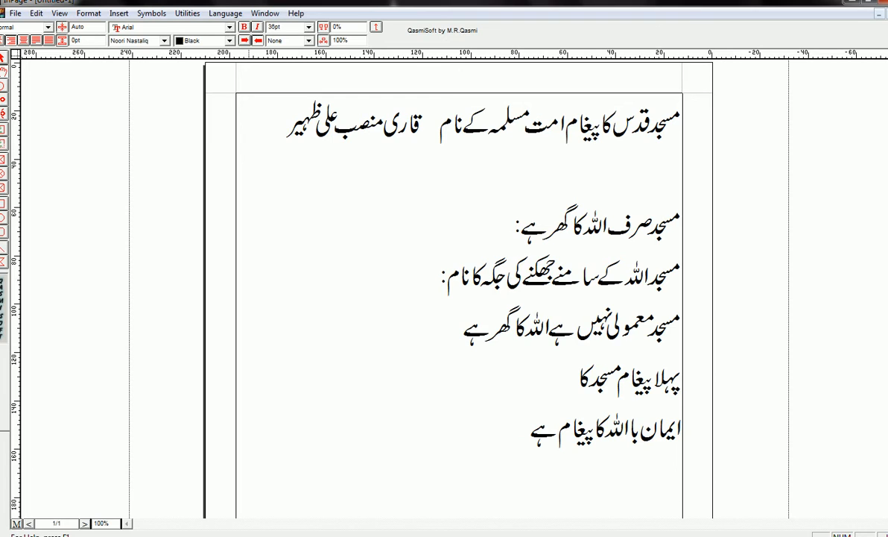
type("سورۃ توبہ")
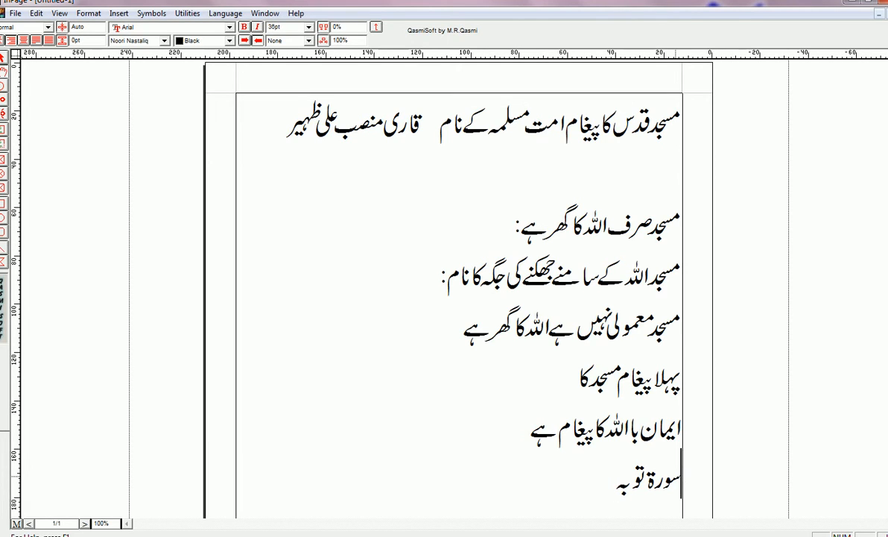
key("BackSpace")
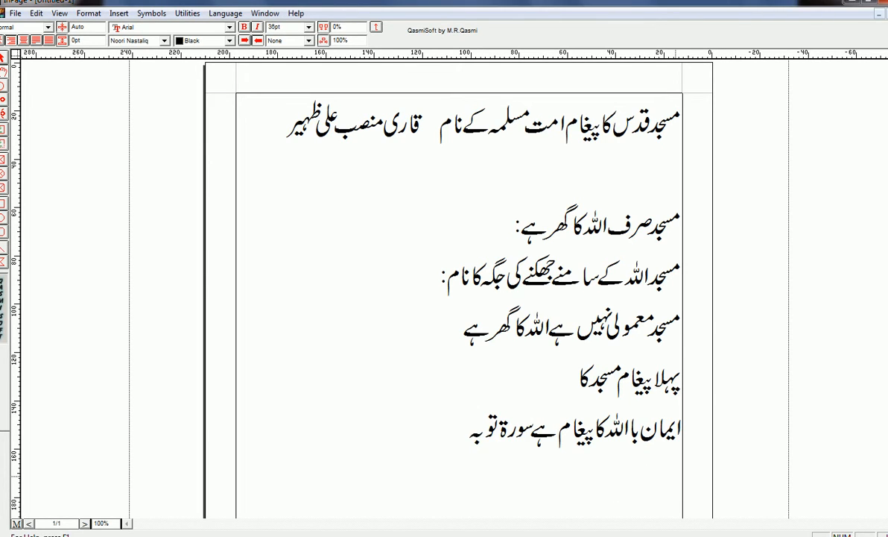
type("۔")
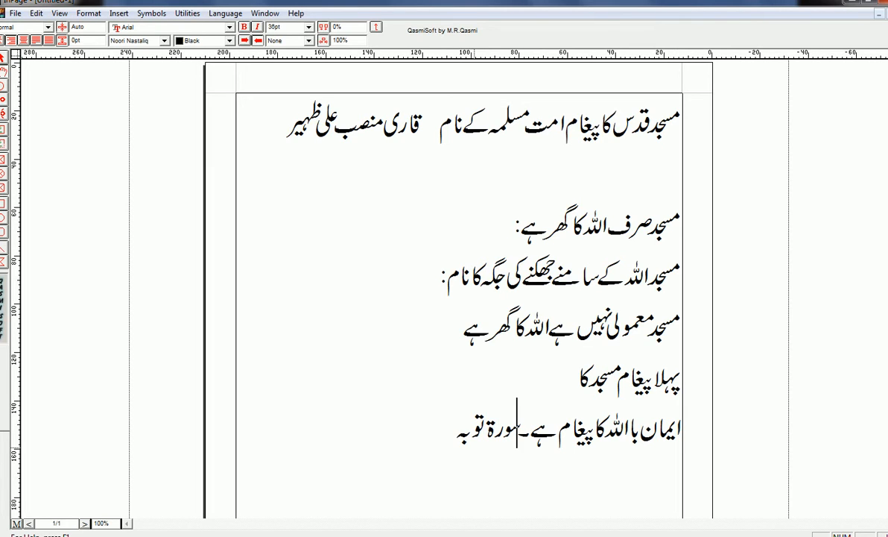
- Add "انما یعمر مساجد اللہ من اٰمن بااللہ" after "سورۃ توبہ" and remove the extra space before "من"
left_click(453, 431)
type("انما")
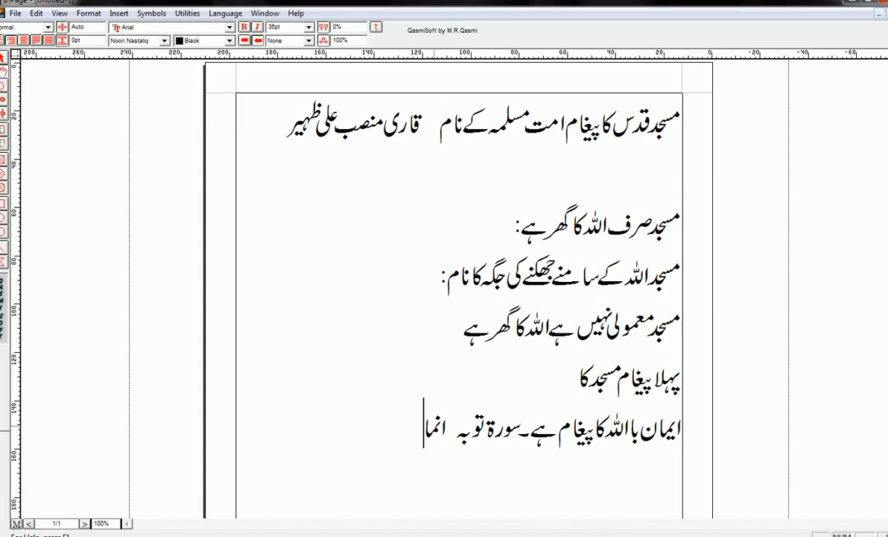
type("یع")
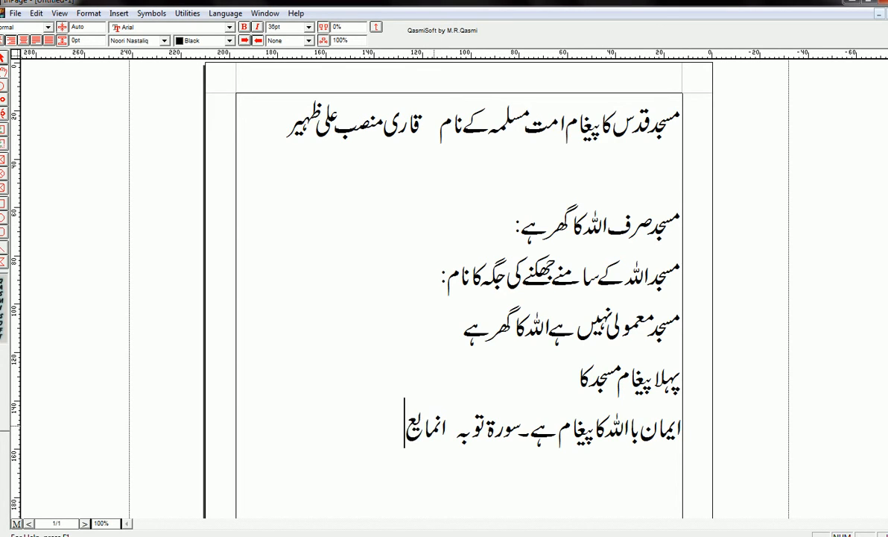
type("مر")
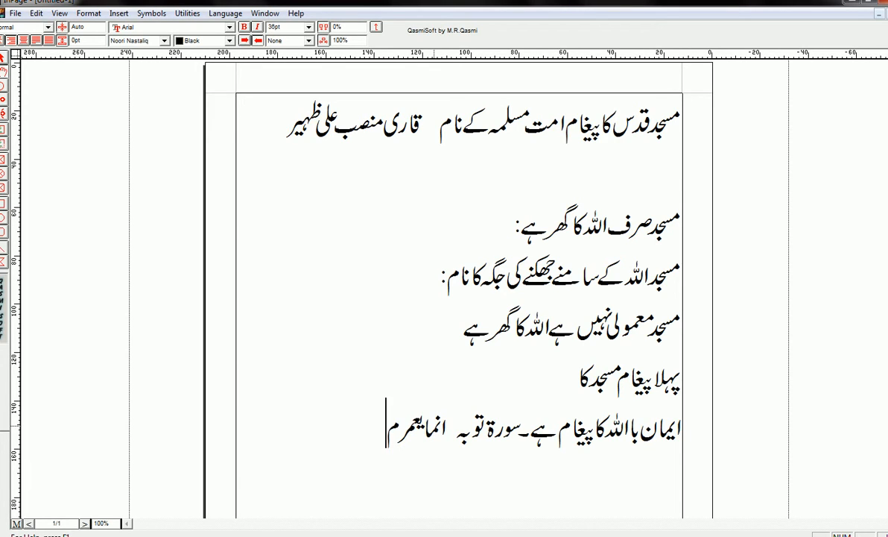
type("مساجد اللہ")
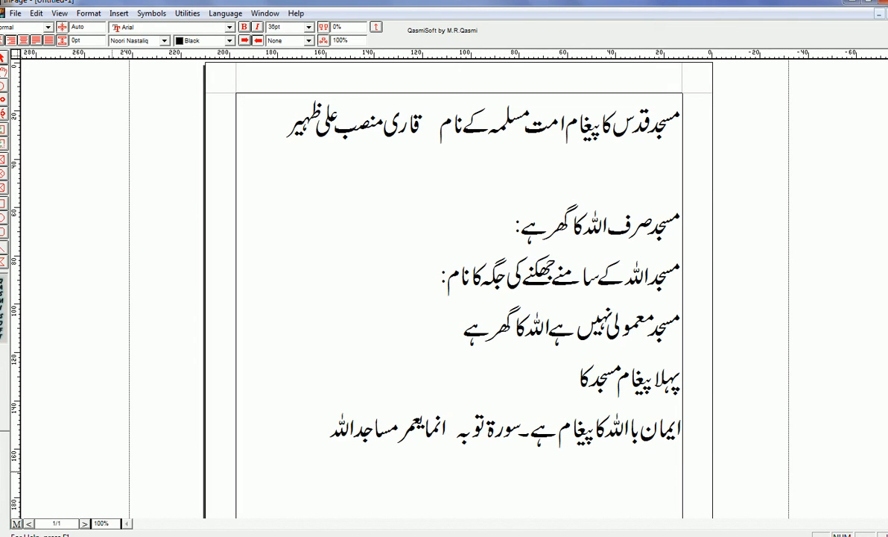
type(" من ا")
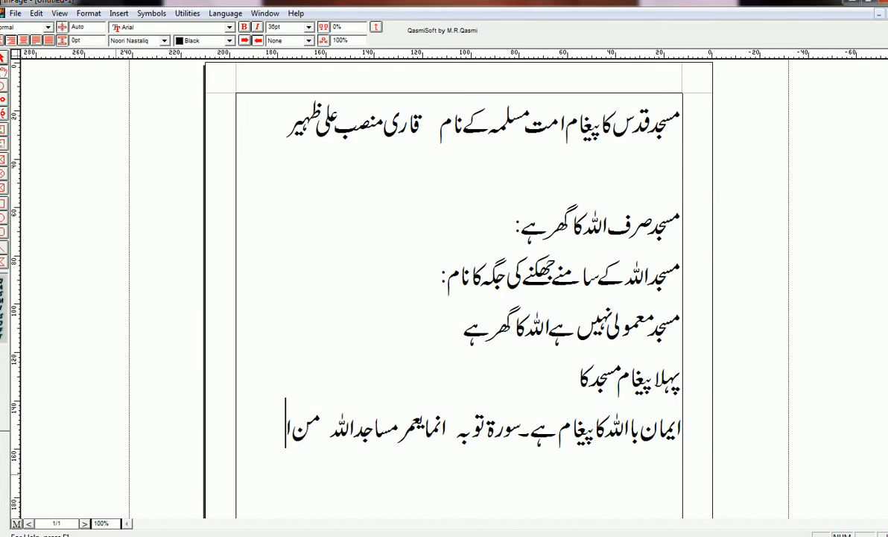
type("من")
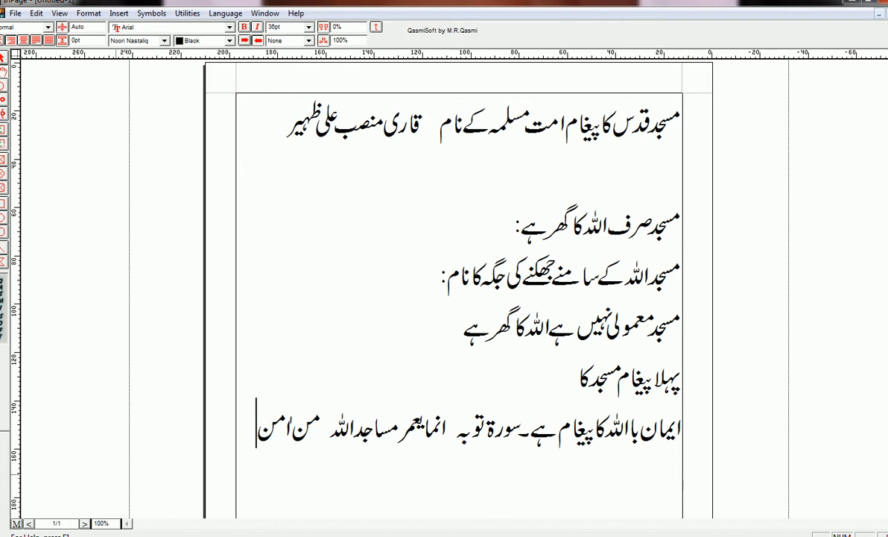
type(" بااللہ")
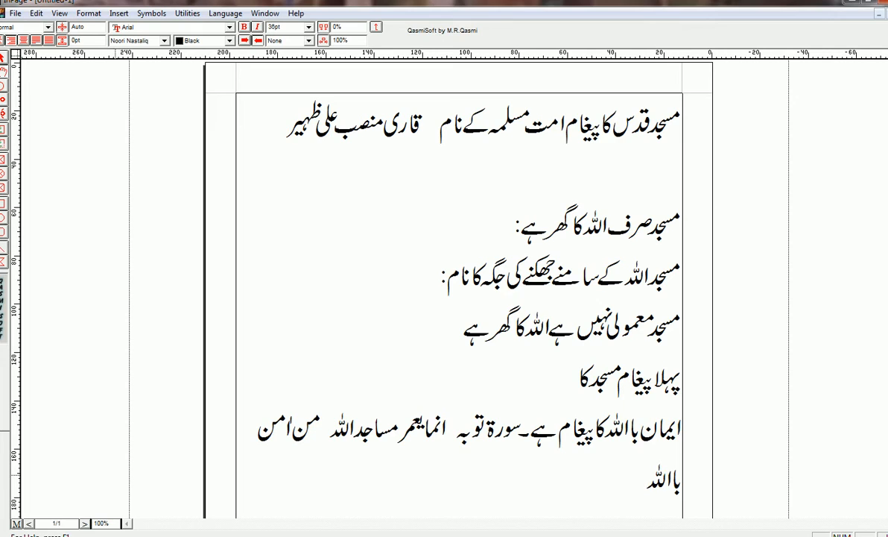
left_click(321, 432)
key("BackSpace")
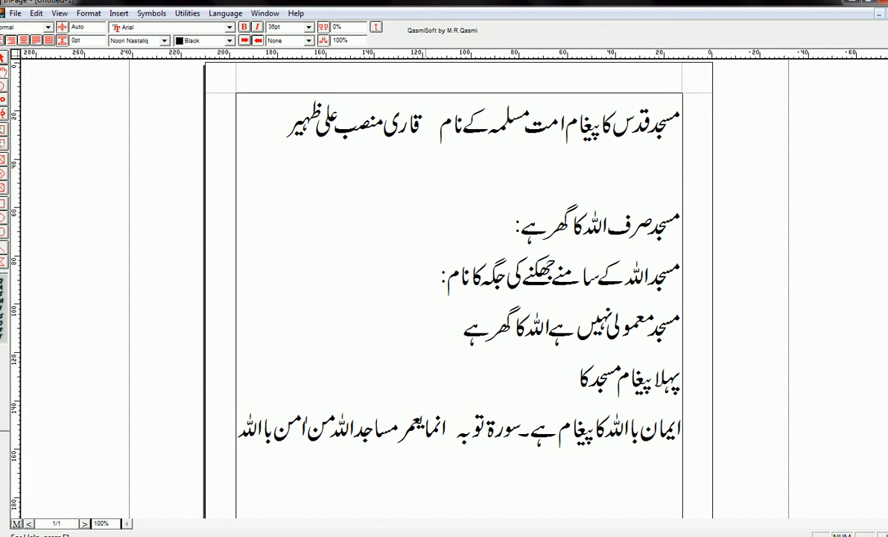
- Set the font of the verse "انما یعمر مساجد اللہ من اٰمن بااللہ" to Trad Arabic Bold
left_click_drag(446, 422, 237, 423)
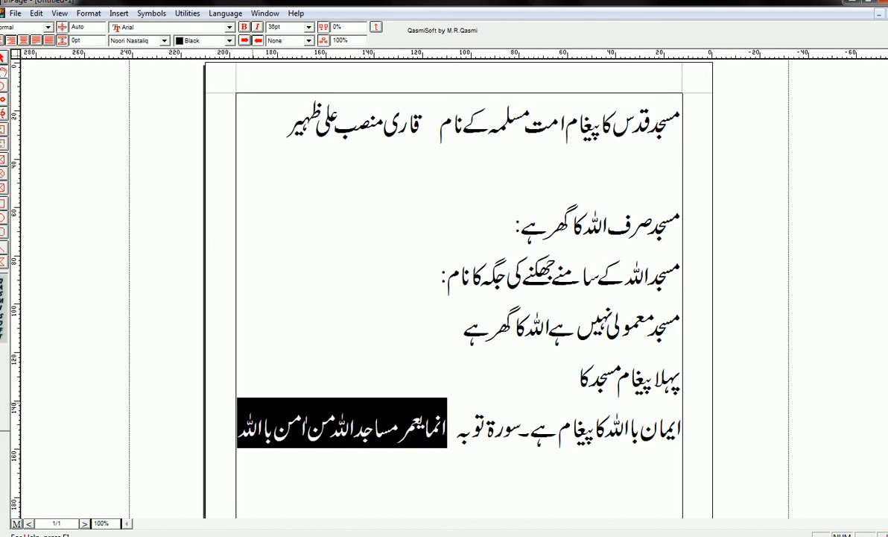
left_click(165, 41)
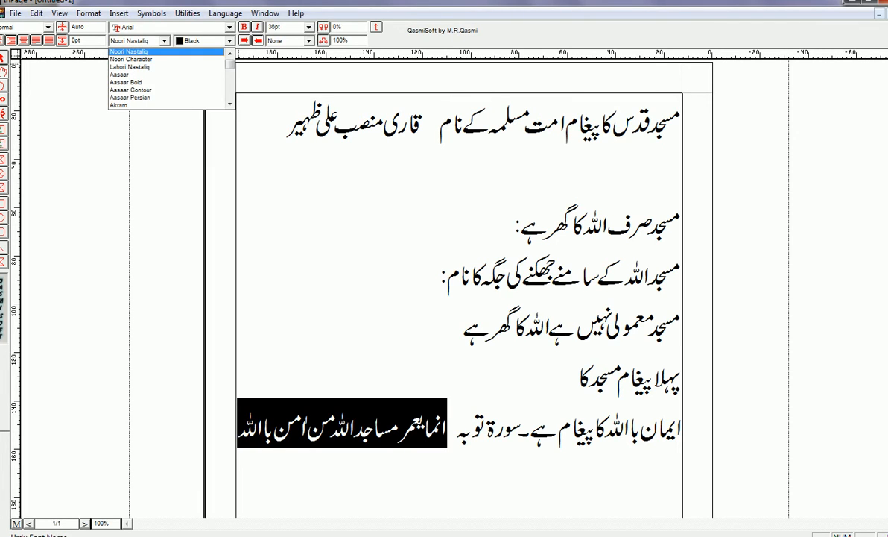
key("t")
key("Return")
left_click(165, 41)
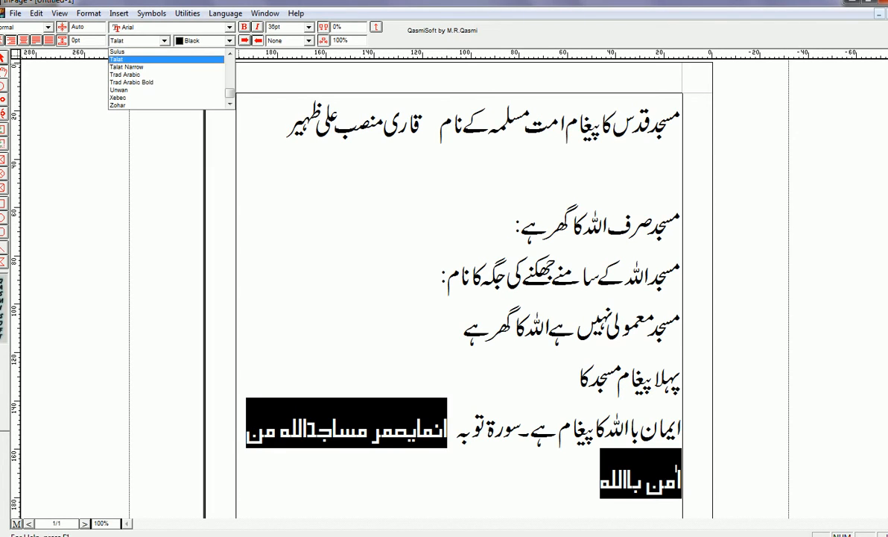
key("Down")
key("Down")
key("Down")
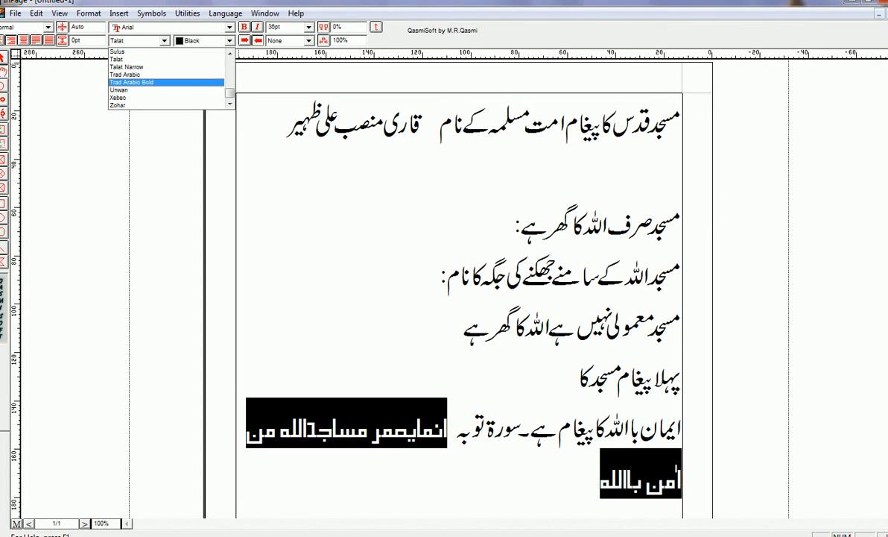
key("Return")
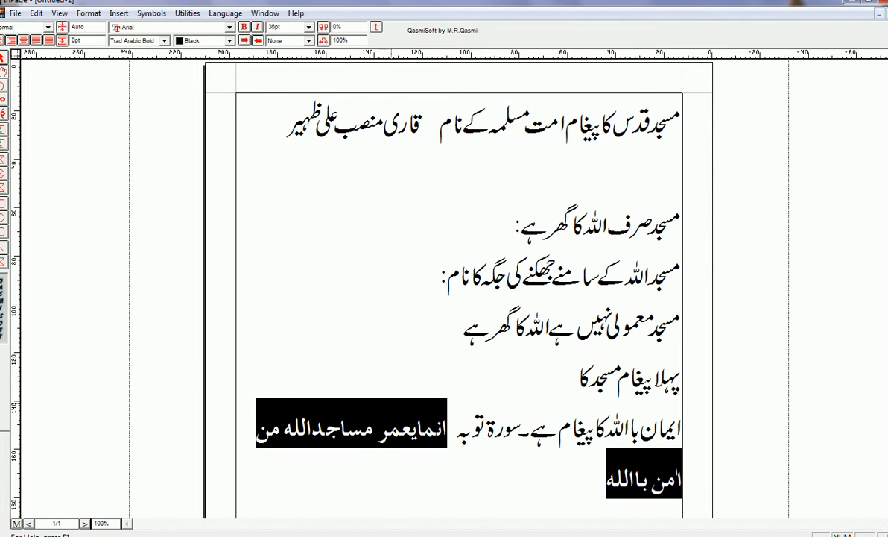
- Break the line after "سورۃ توبہ" so that the verse stands on its own line
left_click(450, 430)
key("Return")
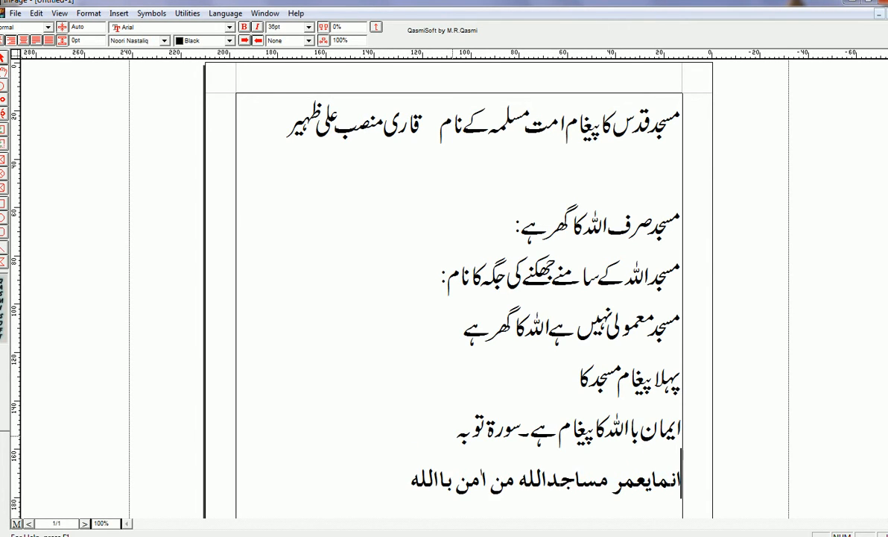
left_click(407, 469)
key("Return")
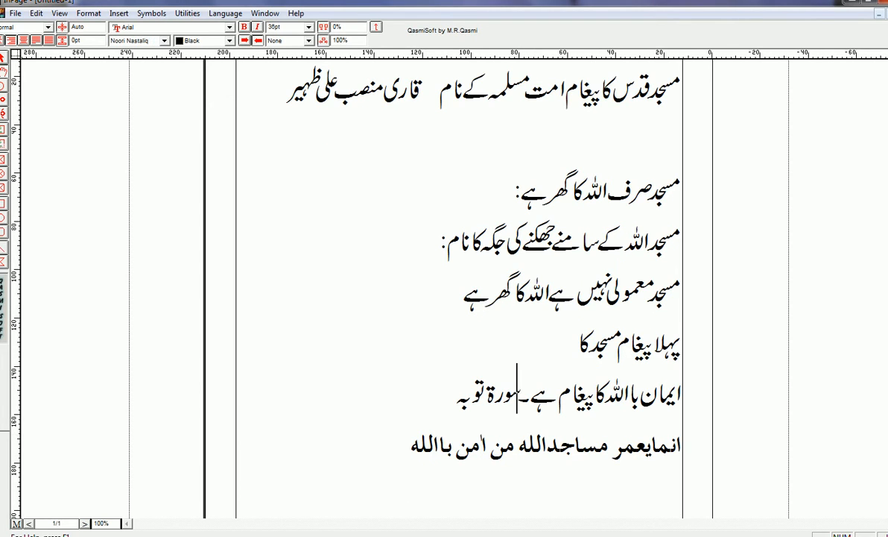
- Copy the sentence "ایمان بااللہ کا پیغام ہے" onto a new line below the verse, without the closing "۔"
left_click_drag(519, 387, 682, 388)
right_click(653, 239)
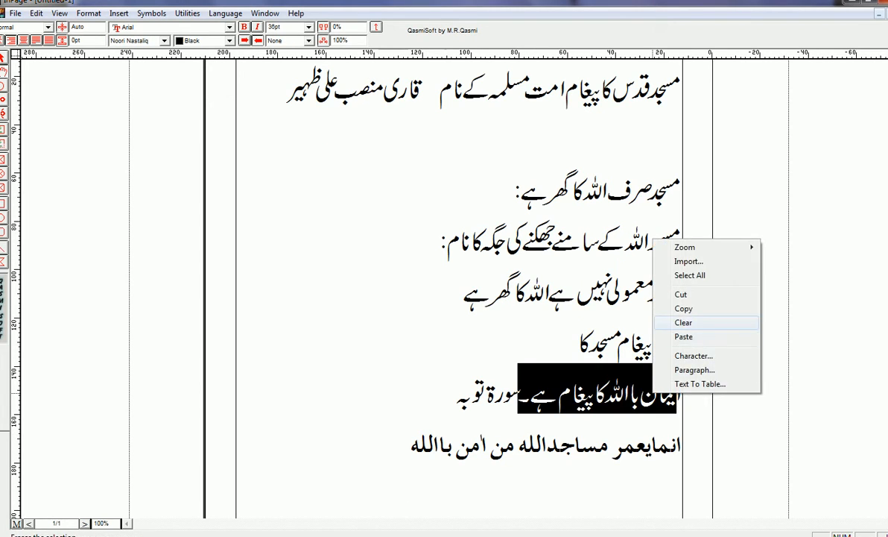
left_click(683, 308)
left_click(384, 444)
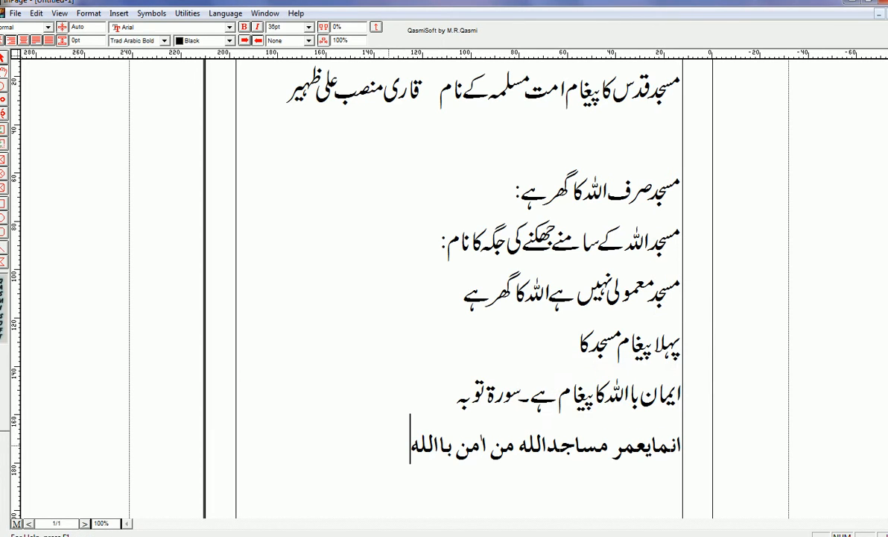
key("Return")
right_click(441, 355)
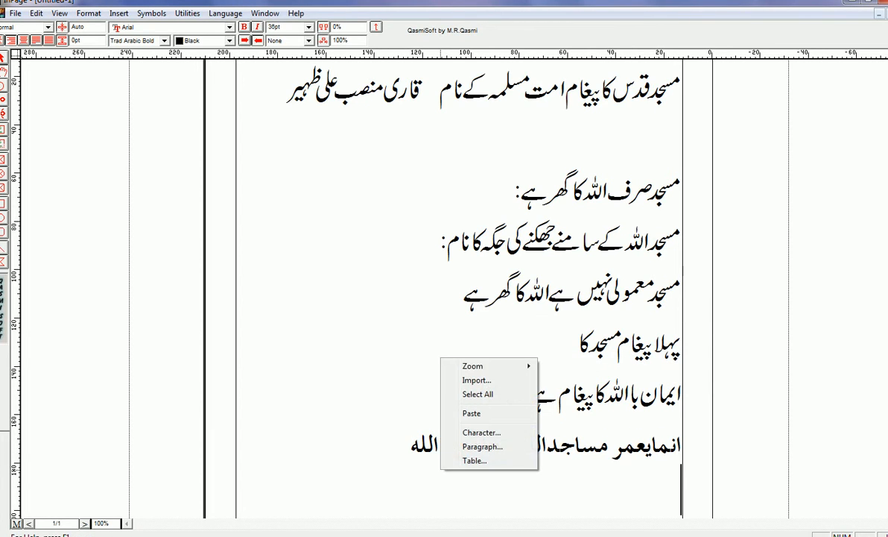
left_click(455, 410)
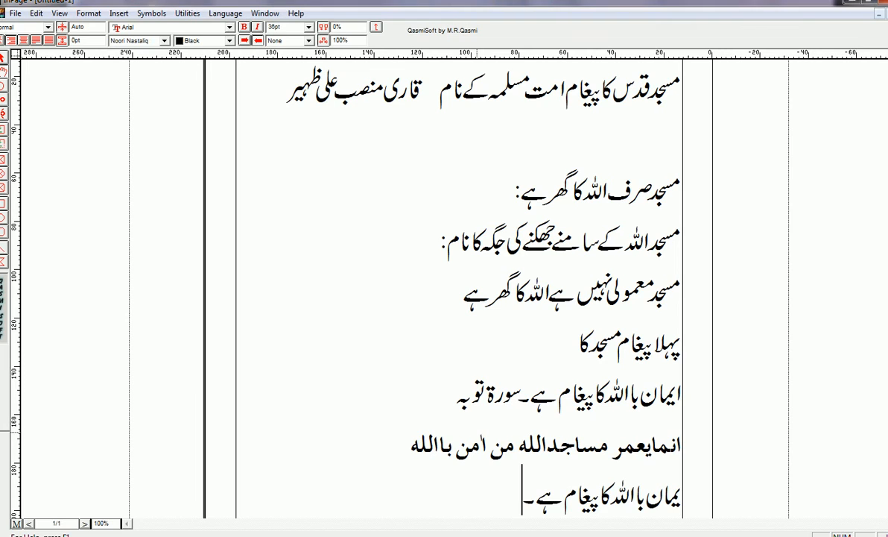
key("BackSpace")
key("Return")
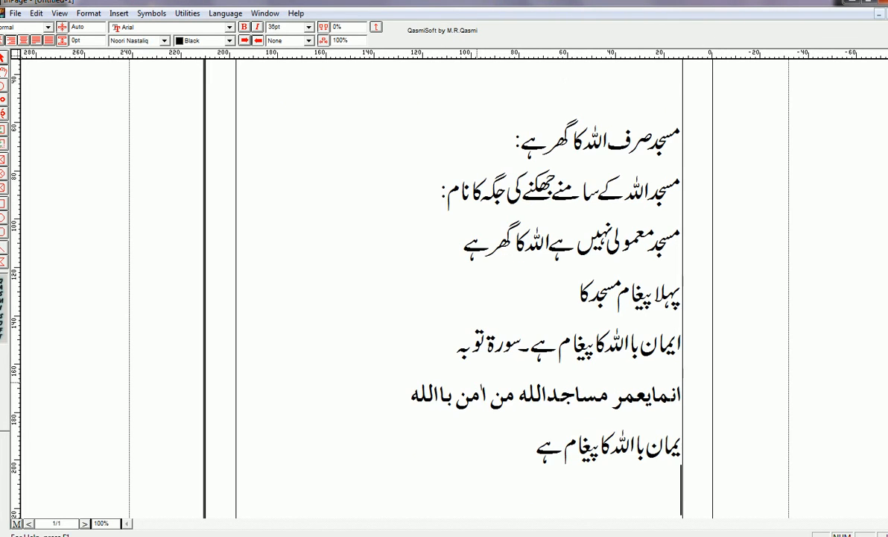
- Delete the words before "کا پیغام ہے" in the pasted line below the verse
key("Right")
key("Right")
key("Right")
key("Right")
key("Right")
key("Right")
key("Right")
key("Right")
key("Right")
key("Right")
key("Right")
key("BackSpace")
key("BackSpace")
key("BackSpace")
key("BackSpace")
key("BackSpace")
key("BackSpace")
key("BackSpace")
key("BackSpace")
key("BackSpace")
key("BackSpace")
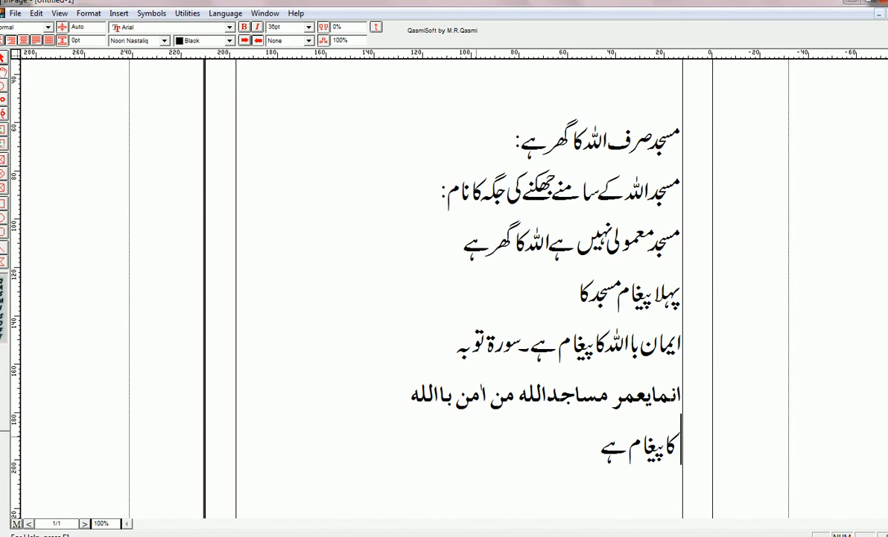
- Insert "اللہ کے اکرام" at the start of that line and remove the extra space before "کا پیغام ہے"
type("ال")
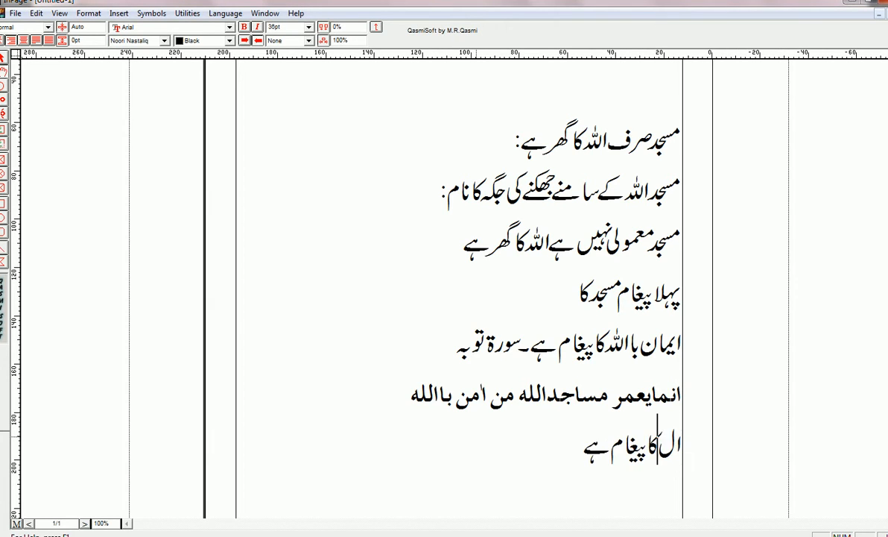
type("لہ ک")
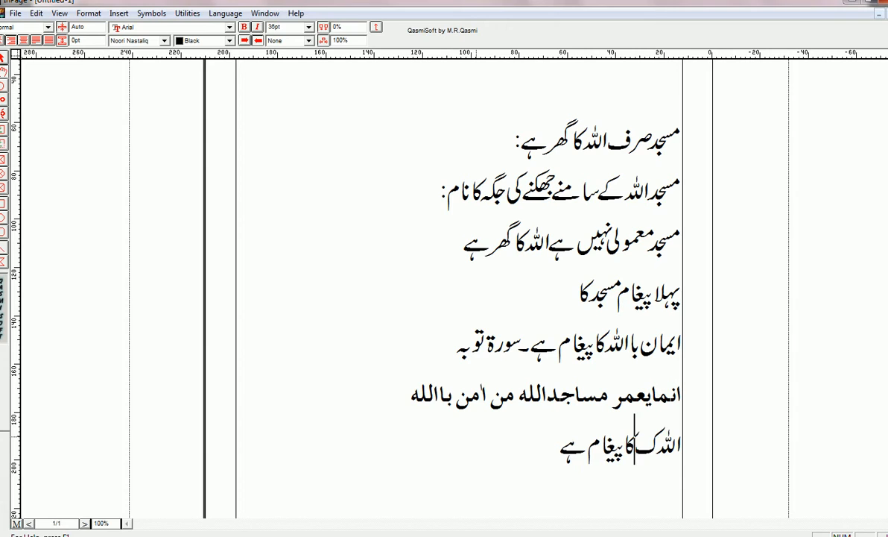
type("ے ")
type("اکرا")
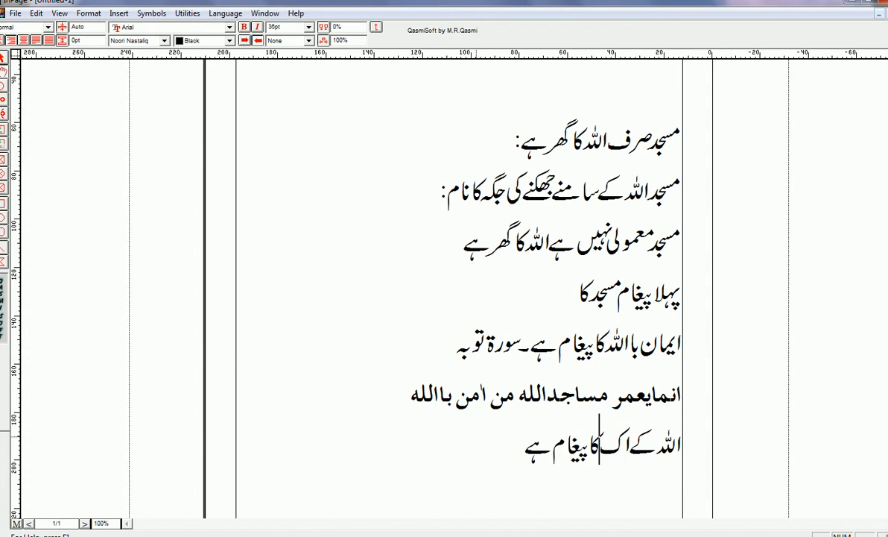
type("م")
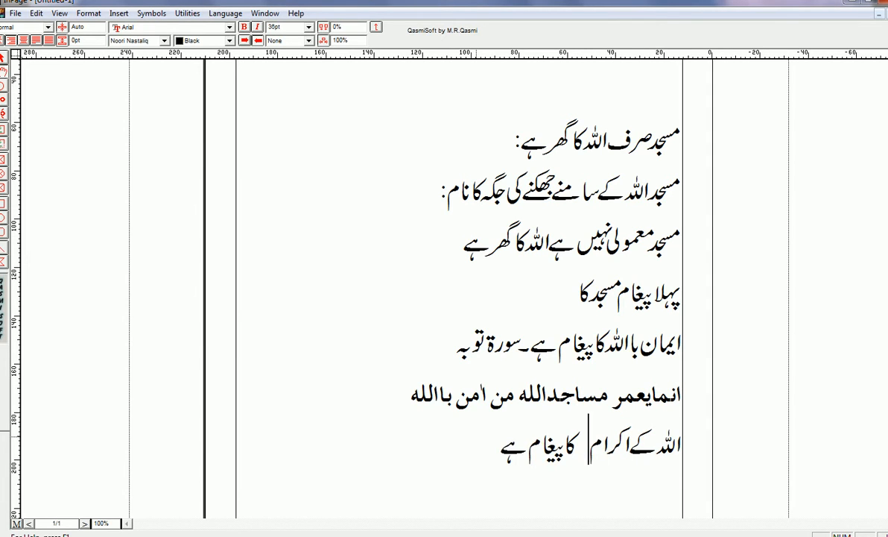
key("BackSpace")
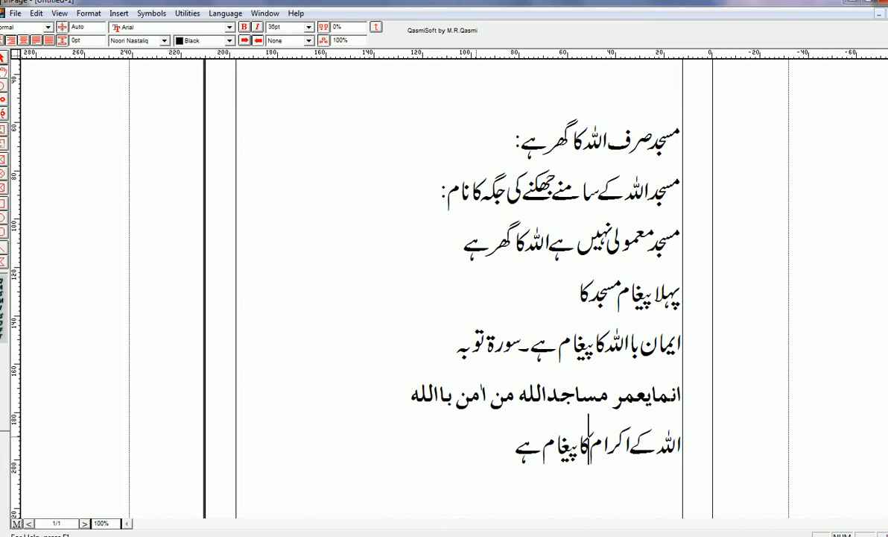
- Add a new line below it reading "محبت الٰہی کا پیغام:"
key("Left")
key("Left")
key("Left")
key("Left")
key("Left")
key("Left")
key("Left")
key("Left")
key("Left")
key("Left")
key("Return")
type("محبت ")
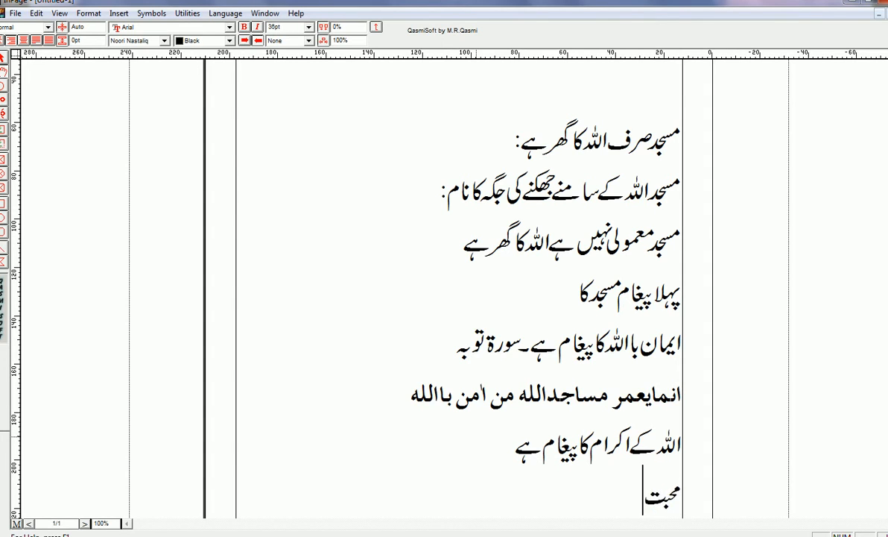
type("الی")
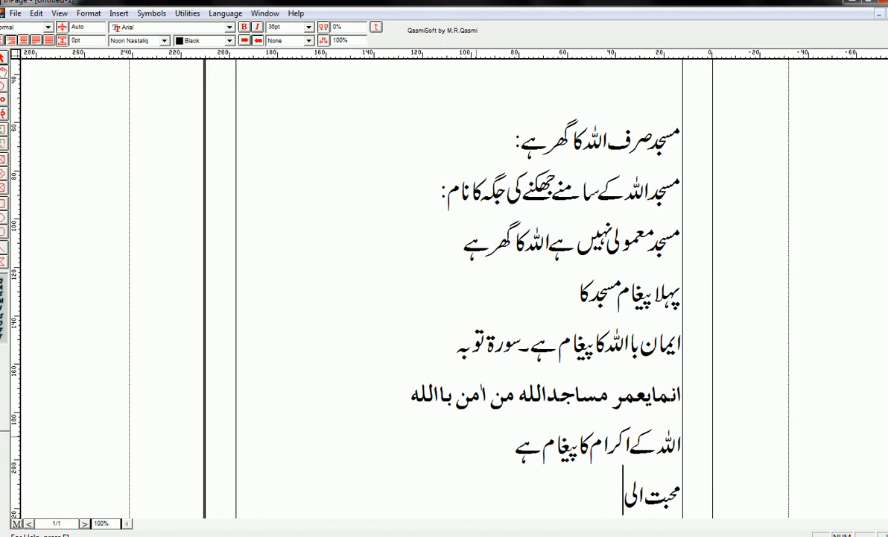
key("BackSpace")
type("ٰہی")
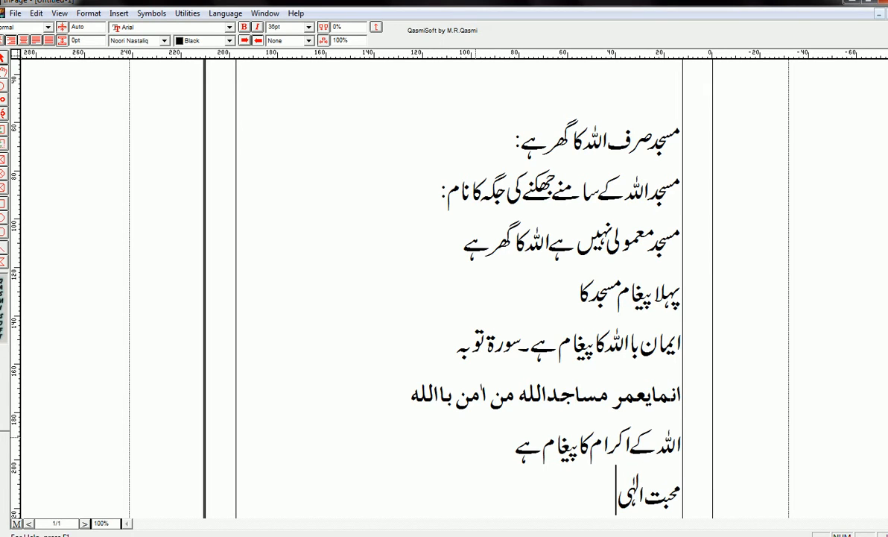
type(" کا پی")
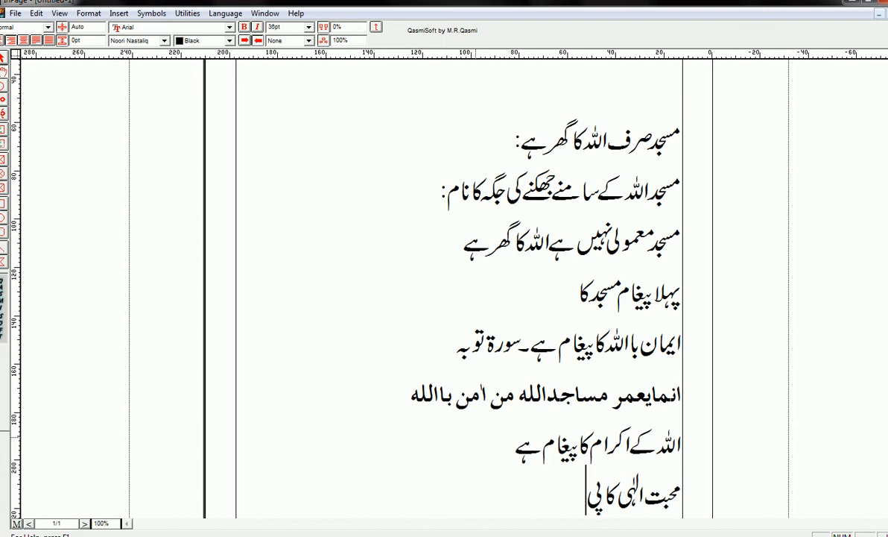
type("غام:")
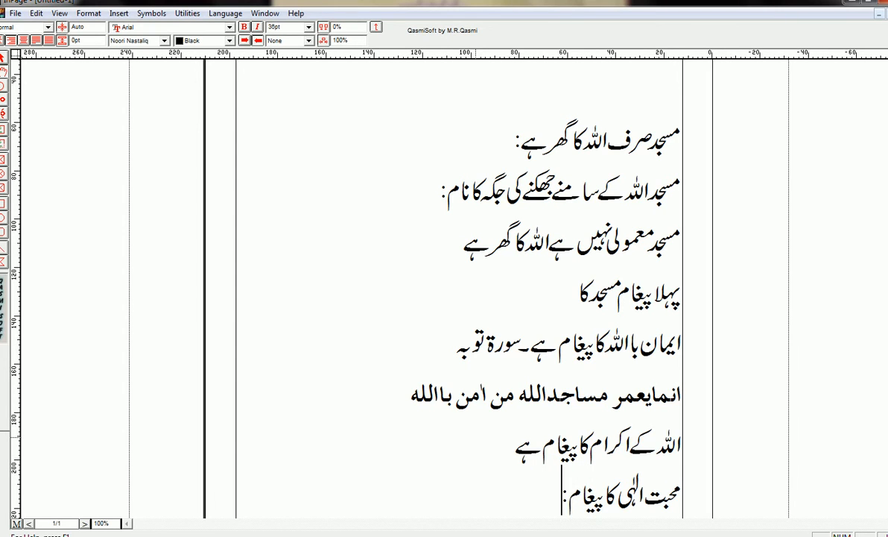
- Add another message line reading "اللہ کی رضا کا پیغام:"
key("Return")
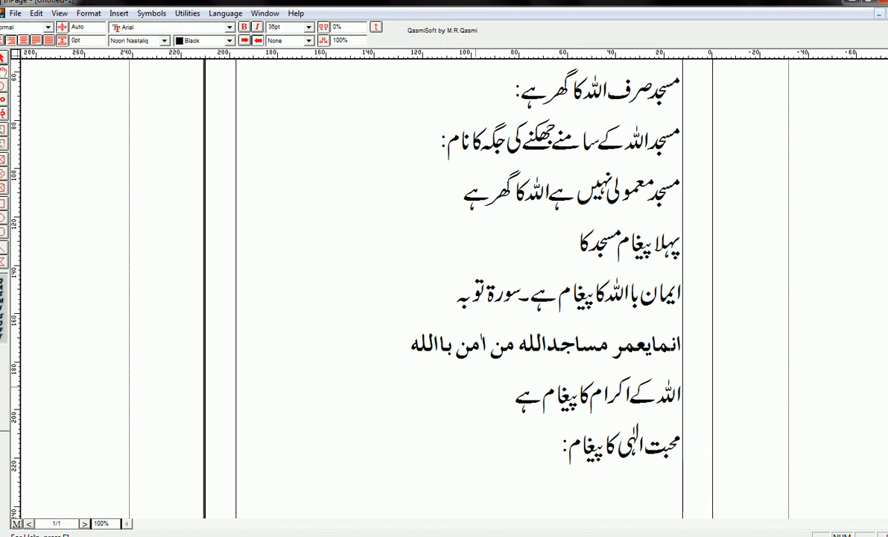
type("الله")
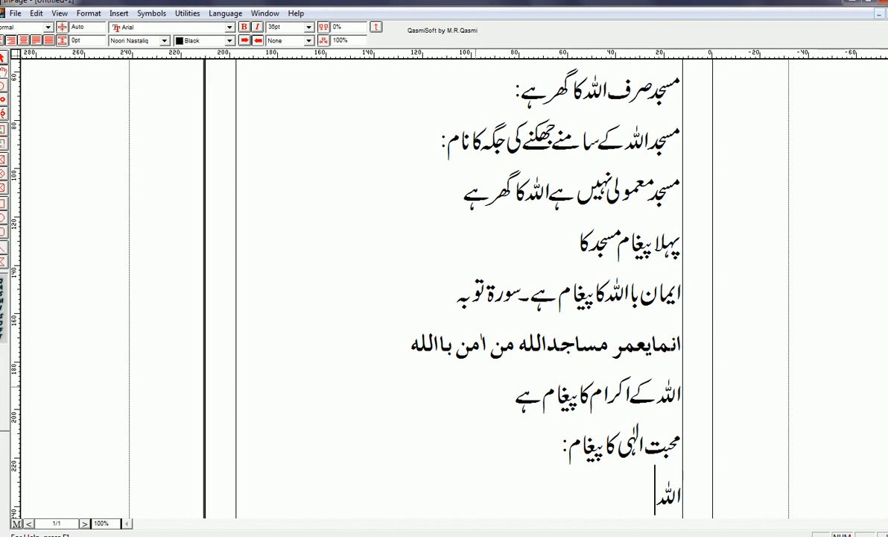
type(" ک")
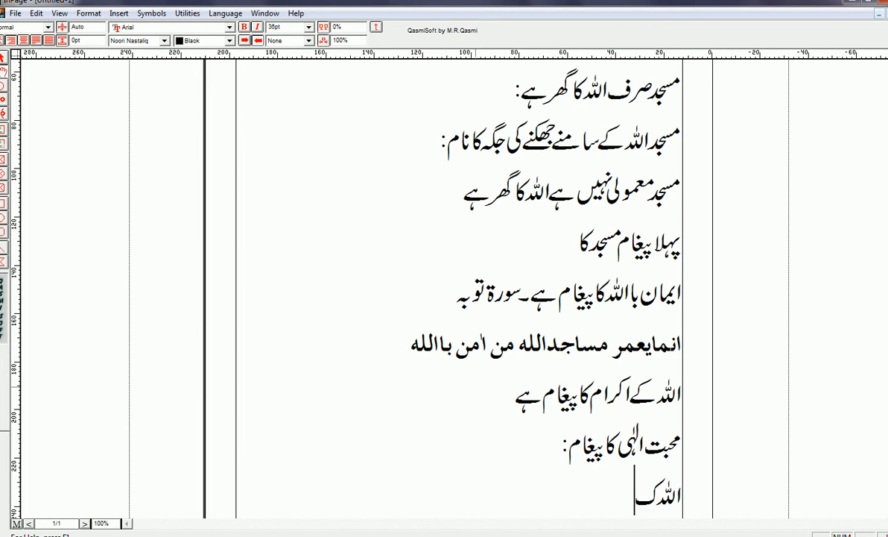
type("ی رض")
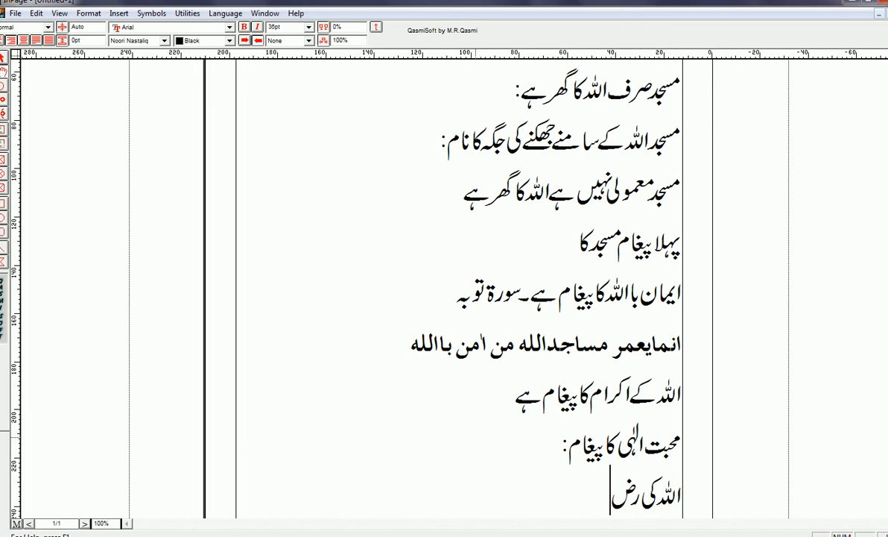
type("ا کا")
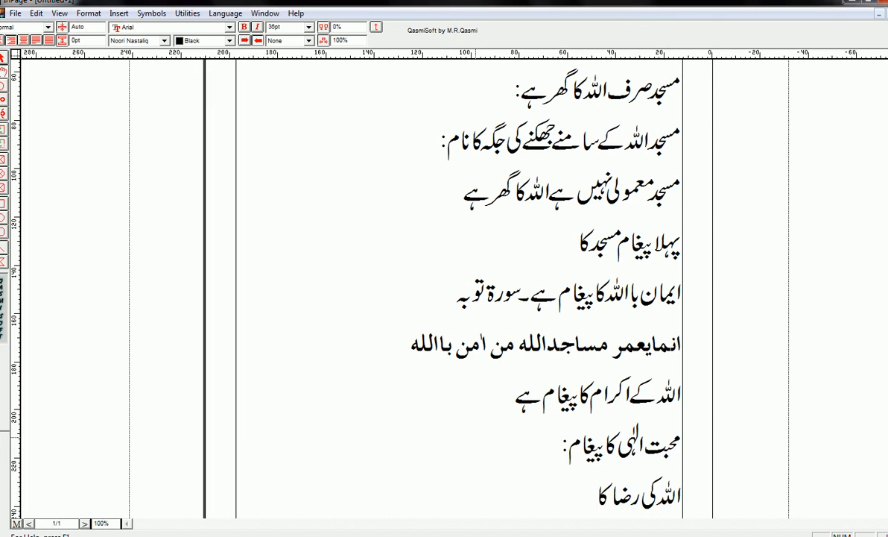
type(" پیغام")
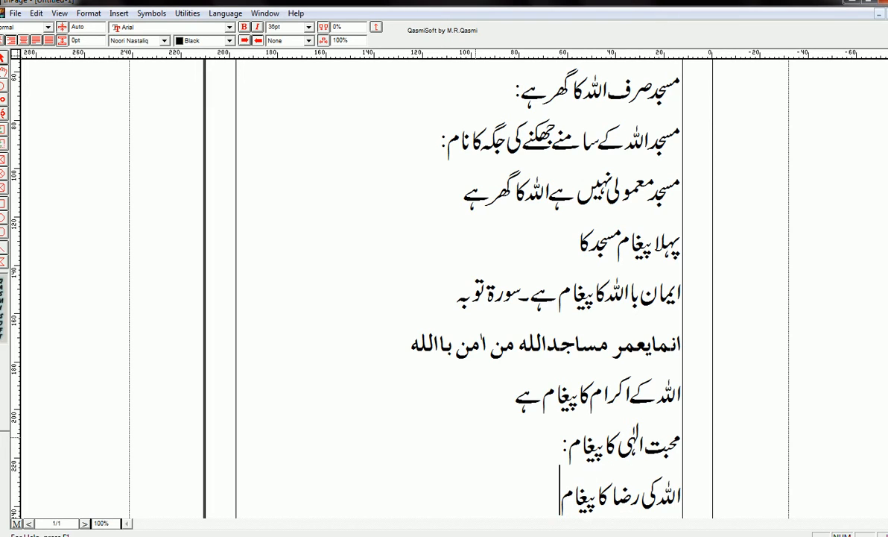
type(":")
key("Return")
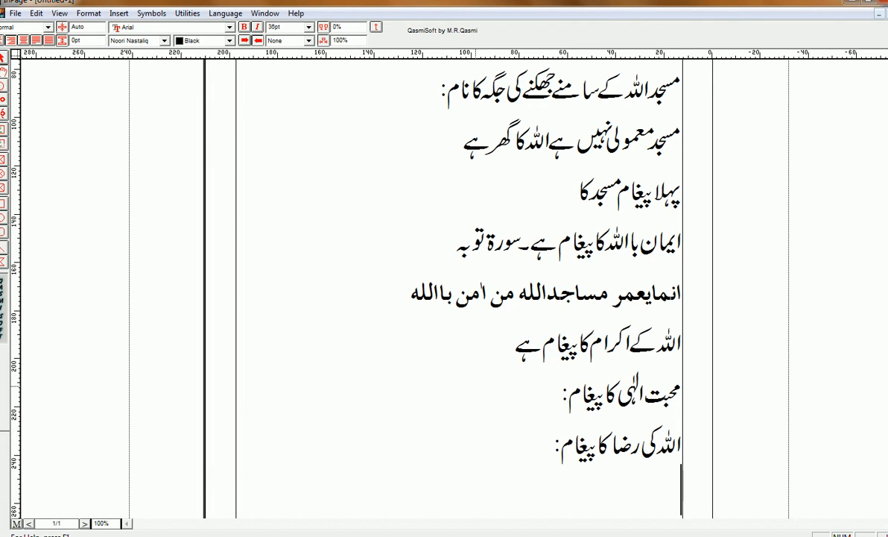
key("BackSpace")
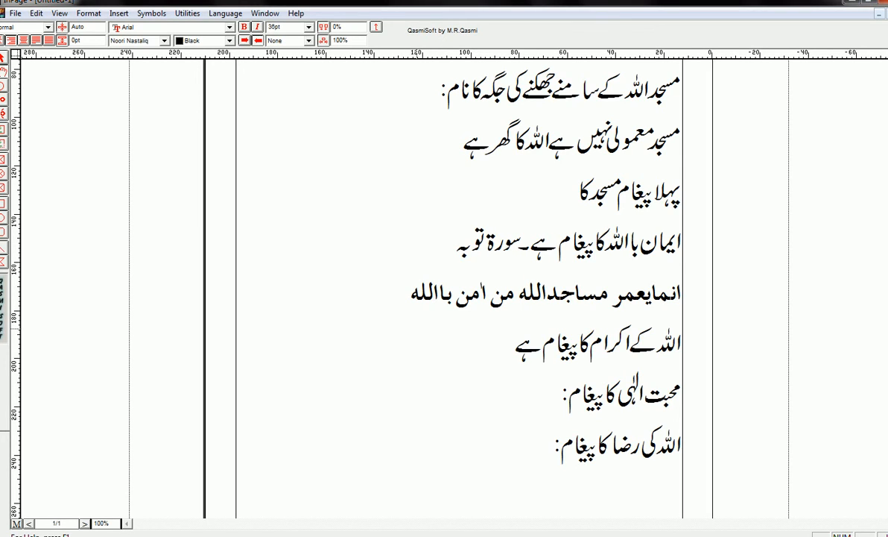
- Append the reference "ابن ماجہ 1491" after the colon of the last message line
type("ابن ماجہ")
key("BackSpace")
key("BackSpace")
type("جہ")
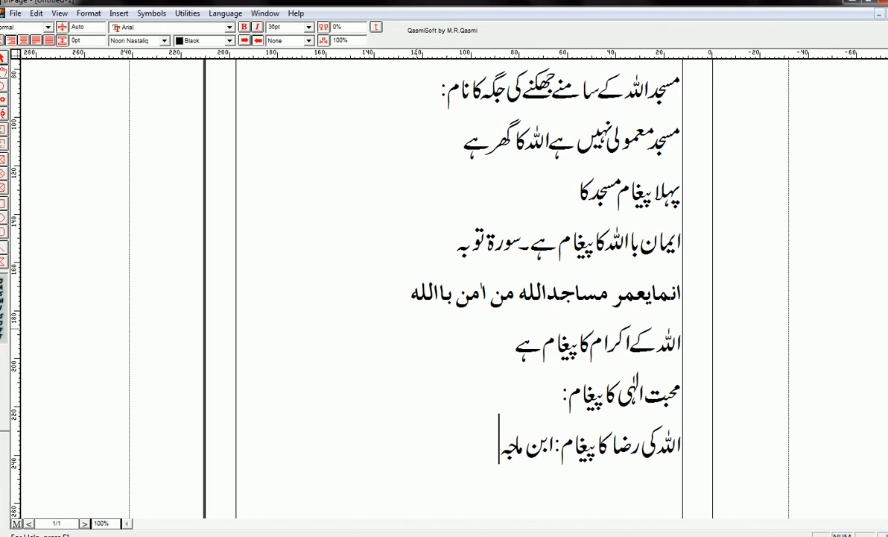
type("1")
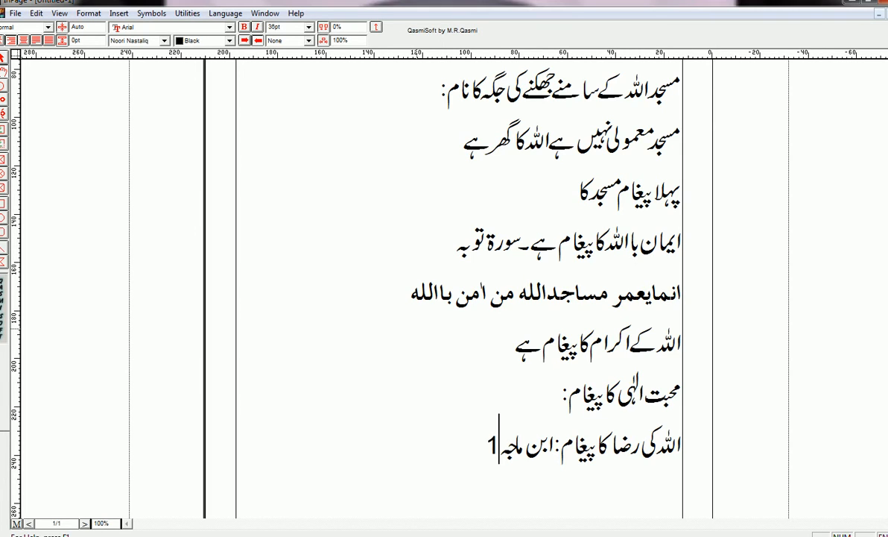
type("491")
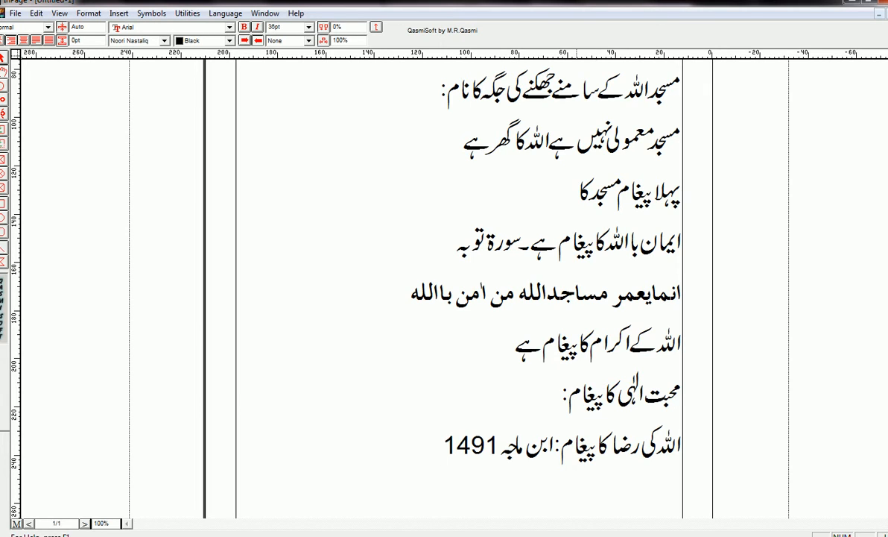
left_click(531, 392)
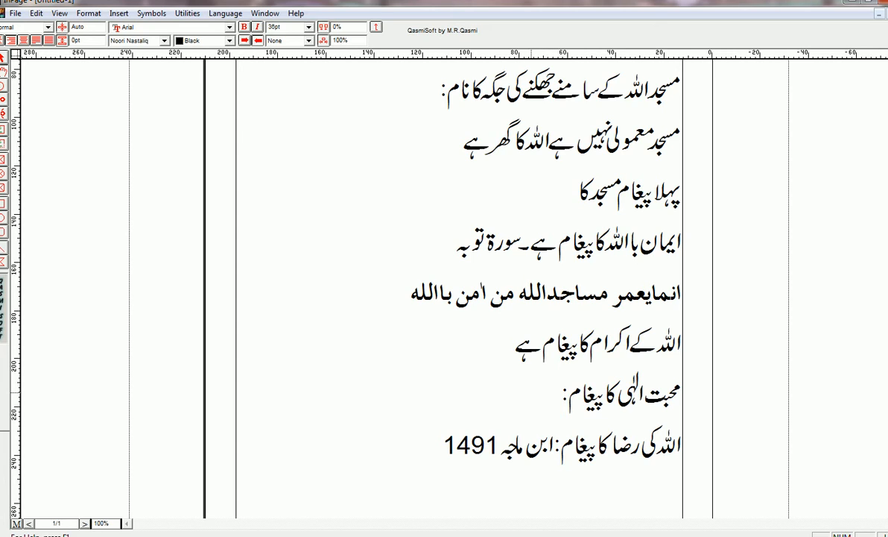
- Append the Arabic phrase "احب البلاد الی اللہ مساجدھا" after the colon of the "محبت الٰہی کا پیغام:" line
type("احب ا")
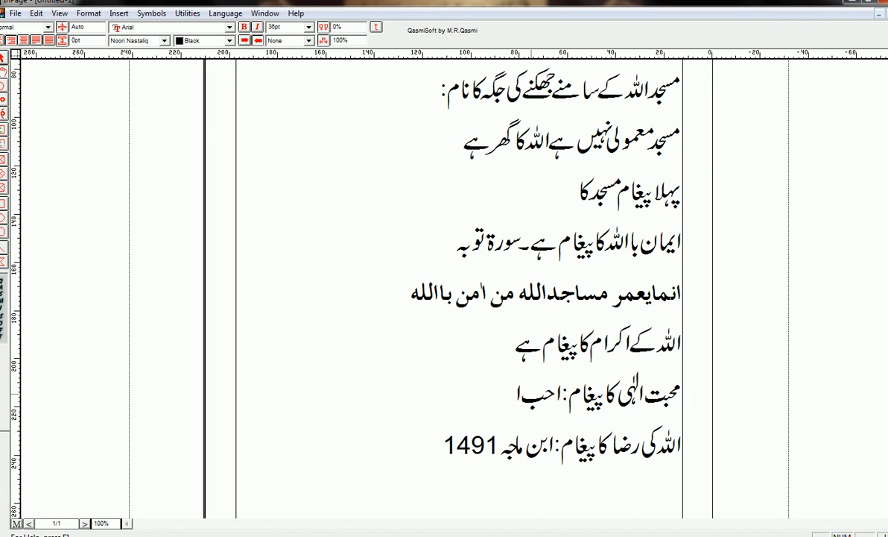
type("لبلا")
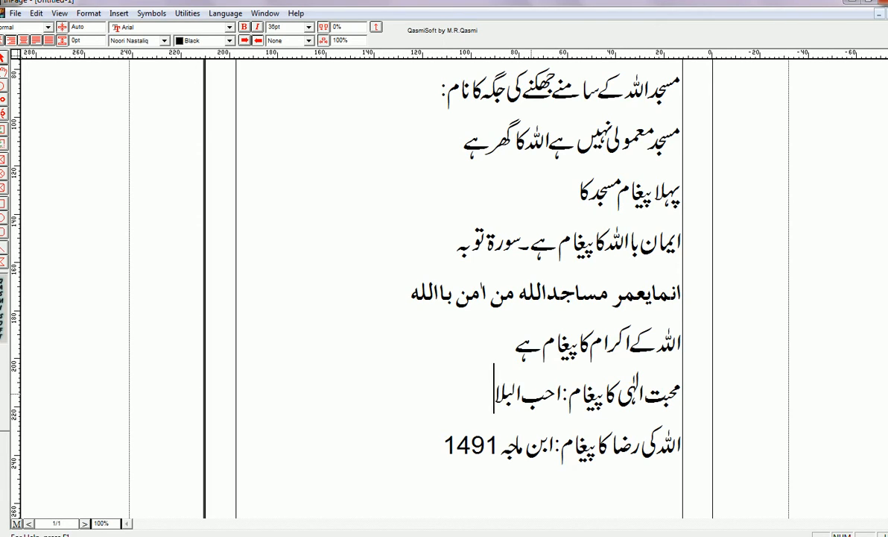
type("د  الی اللہ")
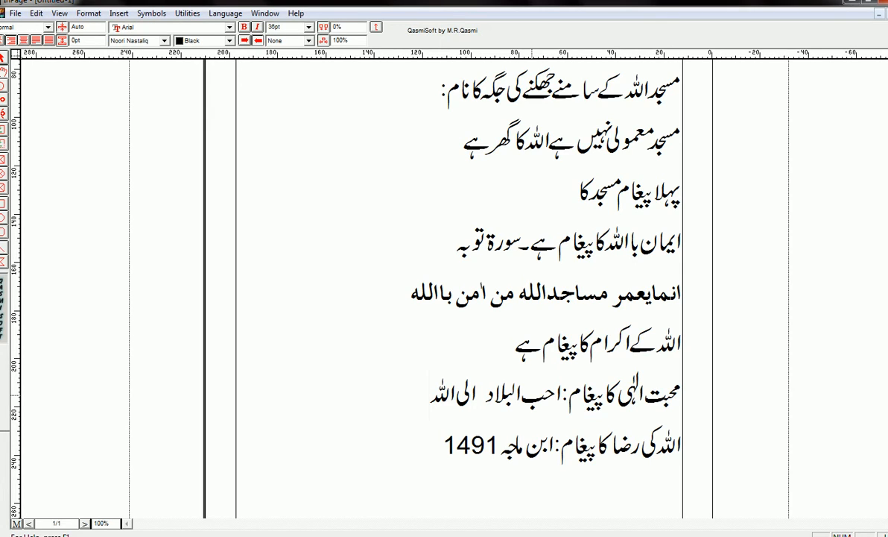
type("مساج")
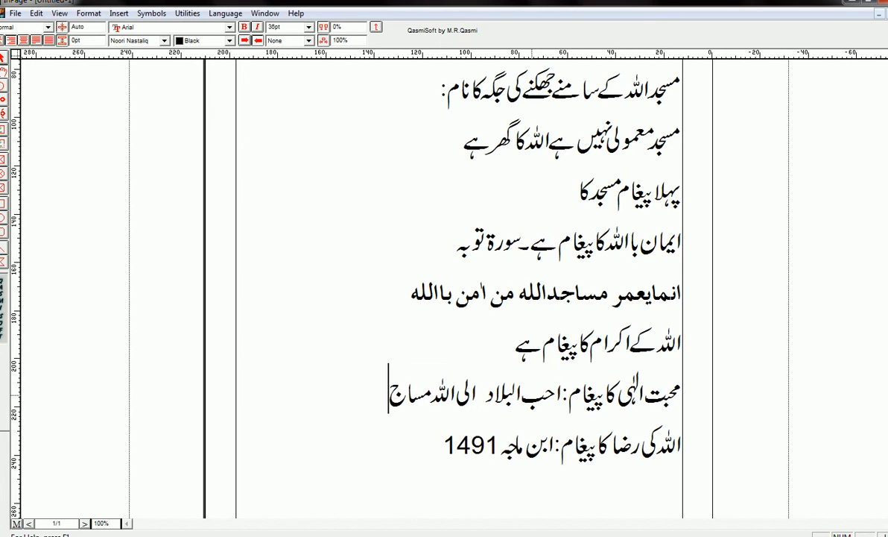
type("دہا")
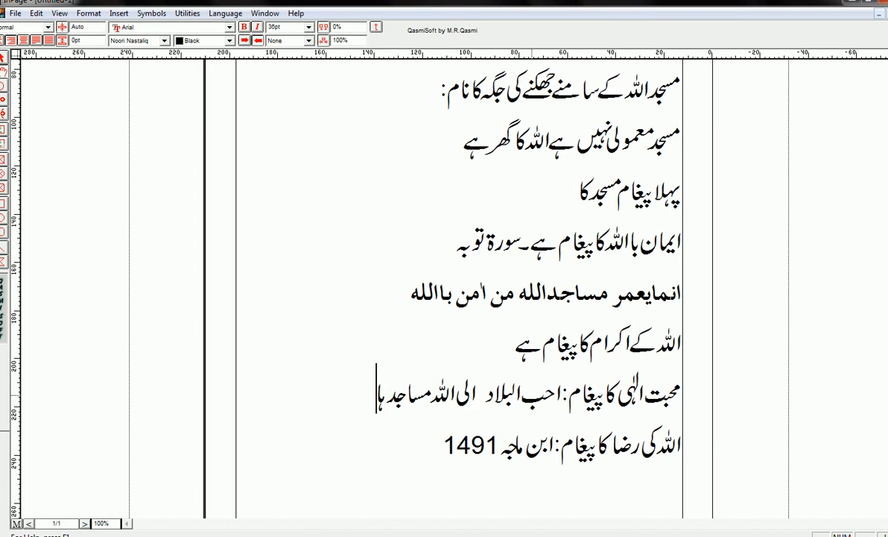
key("BackSpace")
key("BackSpace")
- Set the font of the Arabic phrase "احب البلاد الی اللہ مساجدھا" to Aseer
key("shift+Right")
key("shift+Right")
key("shift+Right")
key("shift+Right")
key("shift+Right")
key("shift+Right")
key("shift+Right")
key("shift+Right")
key("shift+Right")
key("shift+Right")
key("shift+Right")
key("shift+Right")
key("shift+Right")
key("shift+Right")
key("shift+Right")
key("shift+Right")
key("shift+Right")
key("shift+Right")
key("shift+Right")
key("shift+Right")
key("shift+Right")
key("shift+Right")
key("shift+Right")
key("shift+Right")
key("shift+Right")
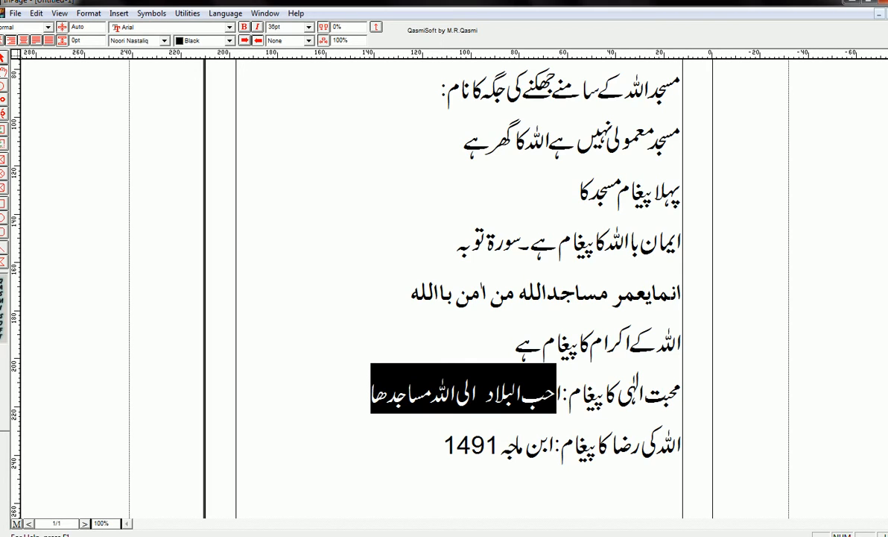
left_click(557, 393)
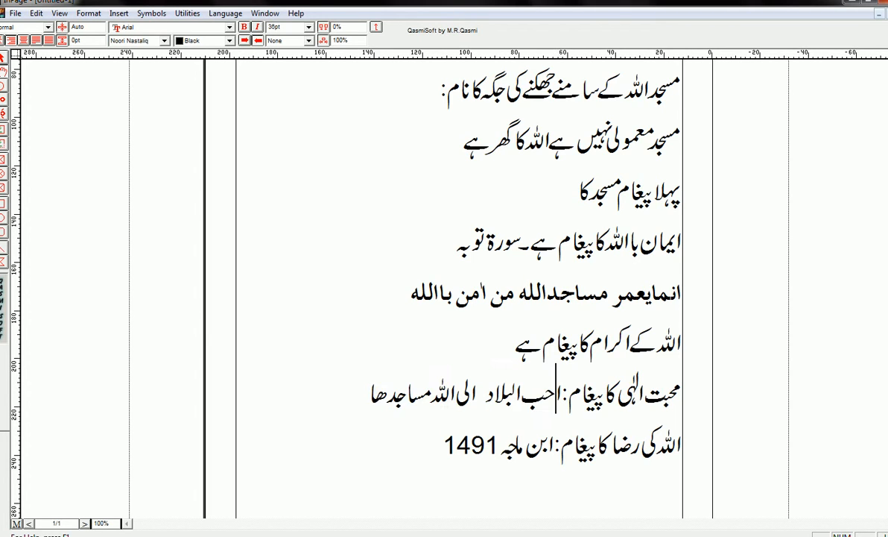
left_click_drag(563, 393, 370, 392)
left_click(165, 40)
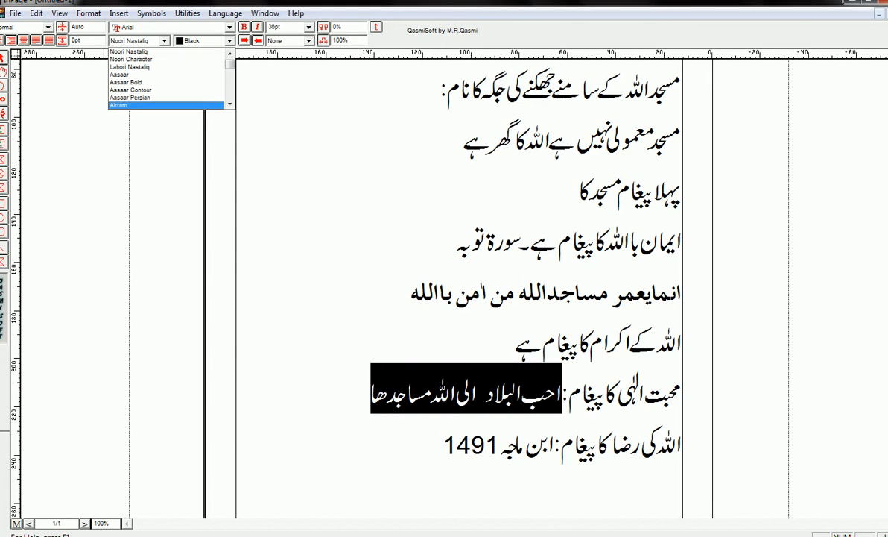
left_click(149, 96)
left_click(165, 41)
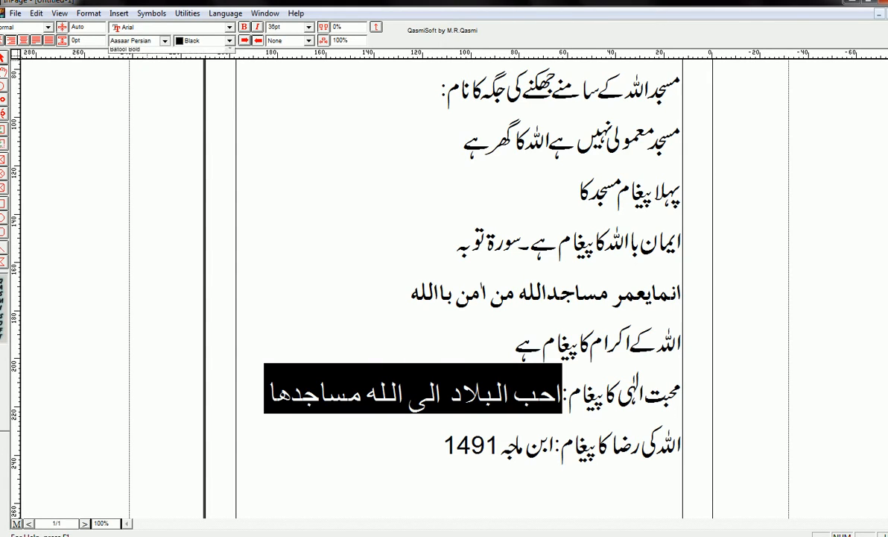
left_click(154, 74)
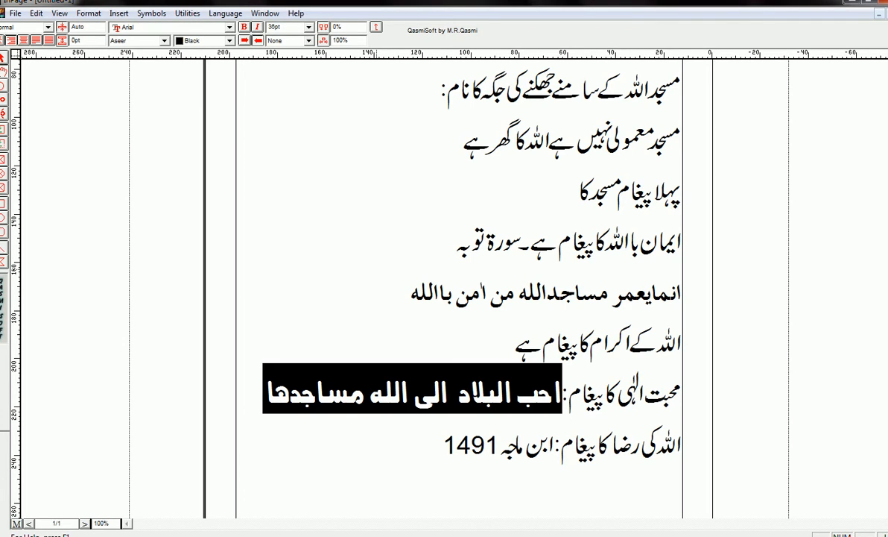
- Add a new line below the "ابن ماجہ 1491" line reading "اخوت محبت کا پیغام:"
left_click(431, 446)
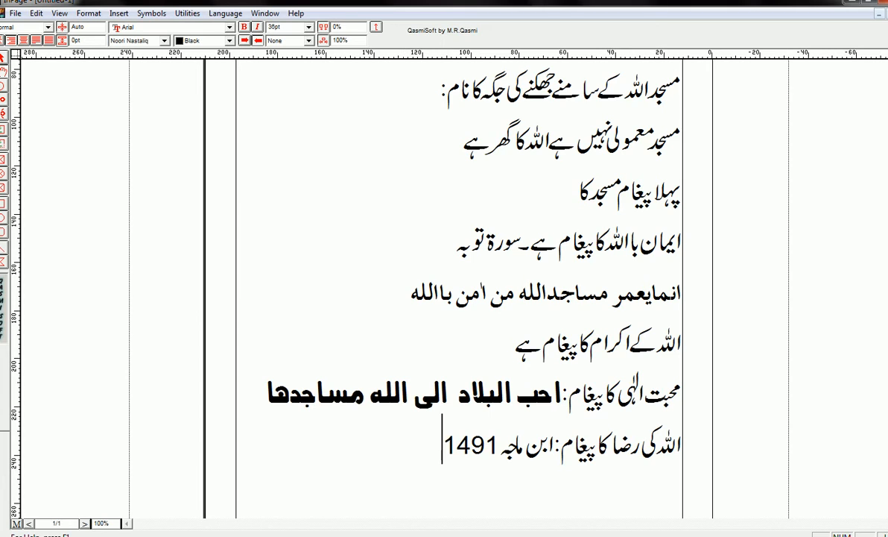
key("Return")
type("اخوت")
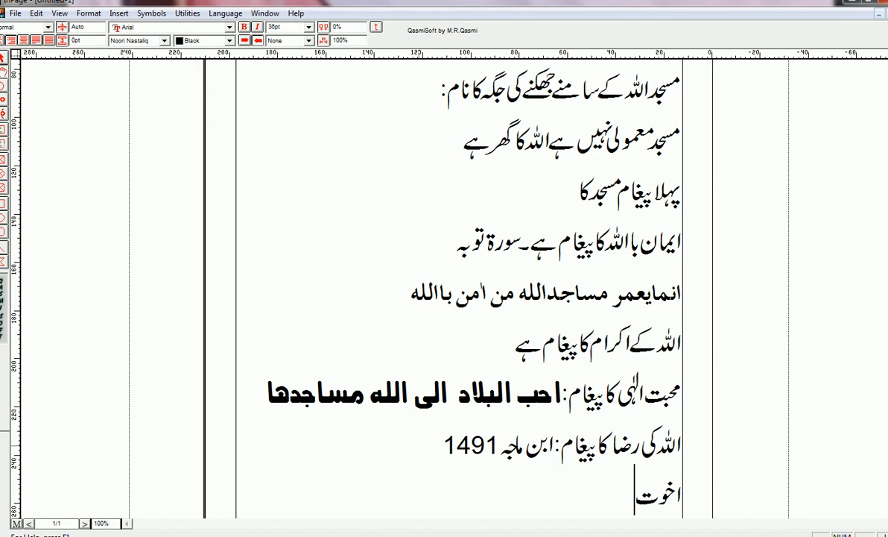
type(" محبت")
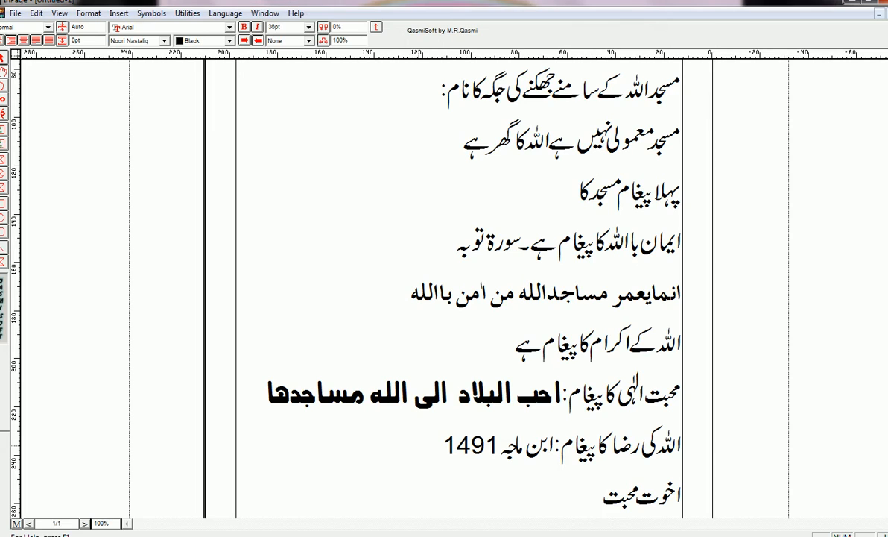
type(" کا پی")
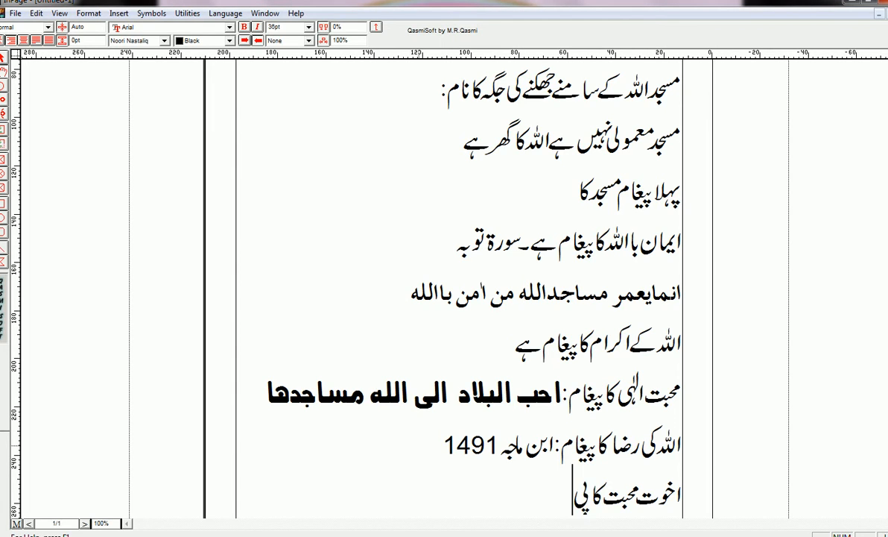
type("غام:")
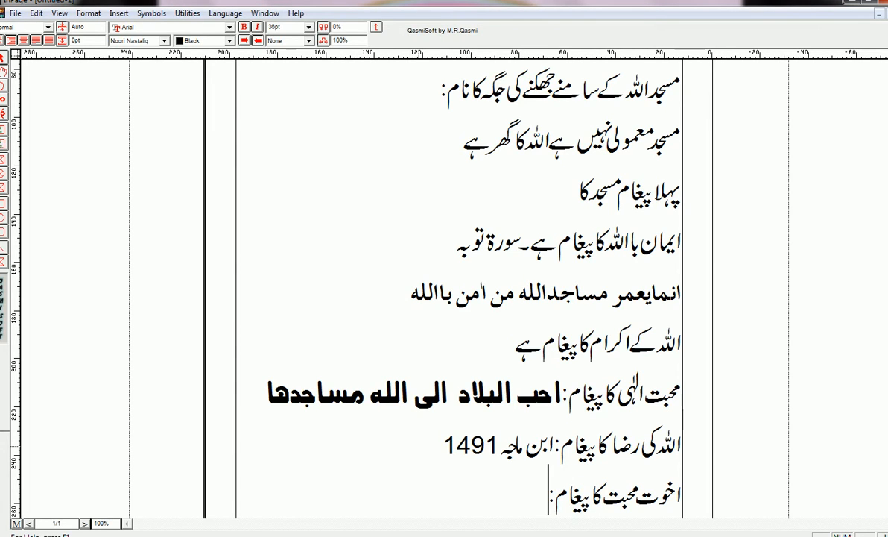
- Continue the new message line after its colon with "جب بندہ مسجد جاتا ہے"
type(" جب")
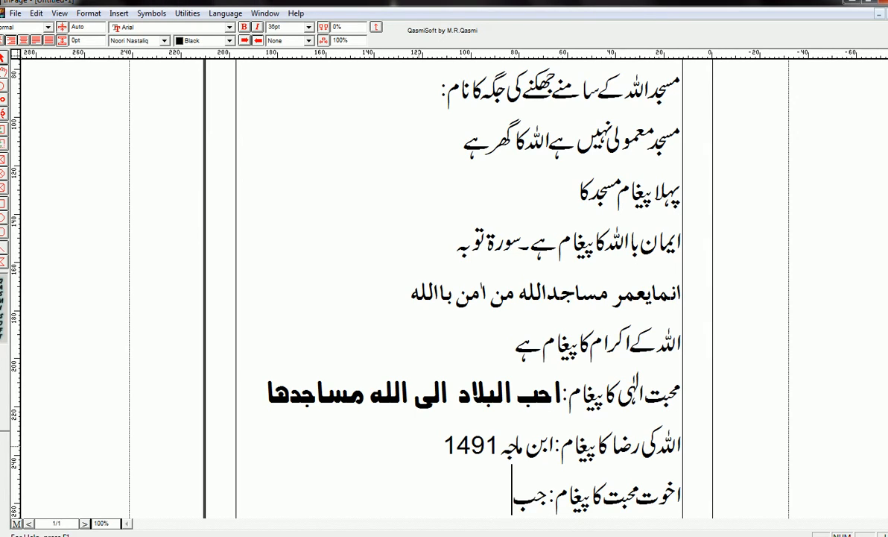
type(" بندہ")
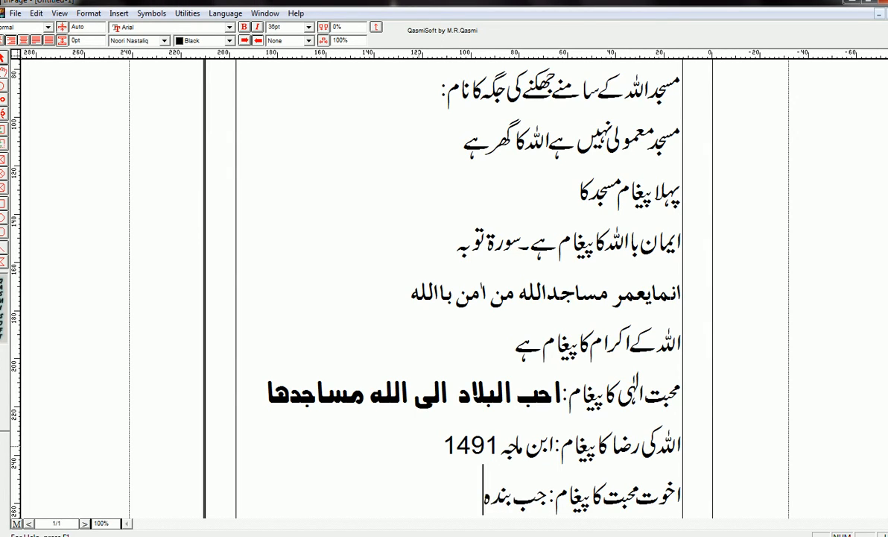
type(" مد")
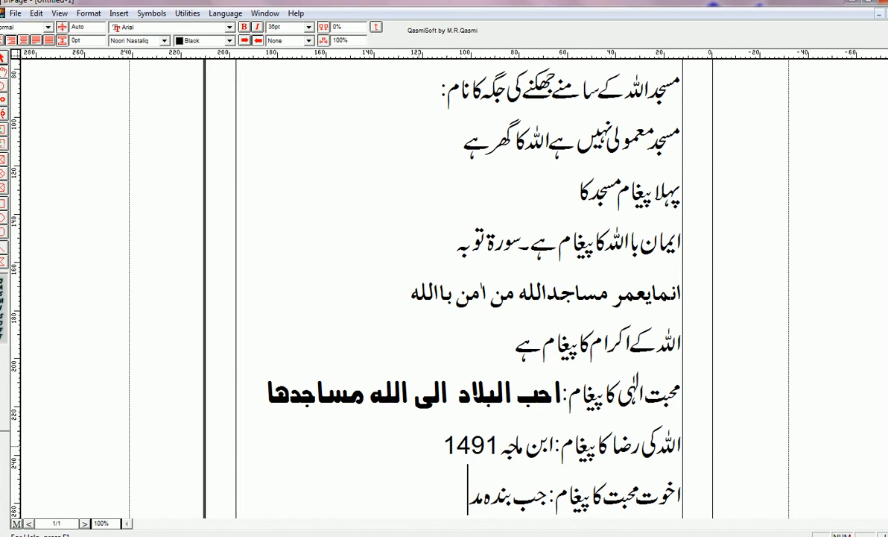
key("BackSpace")
type("سج")
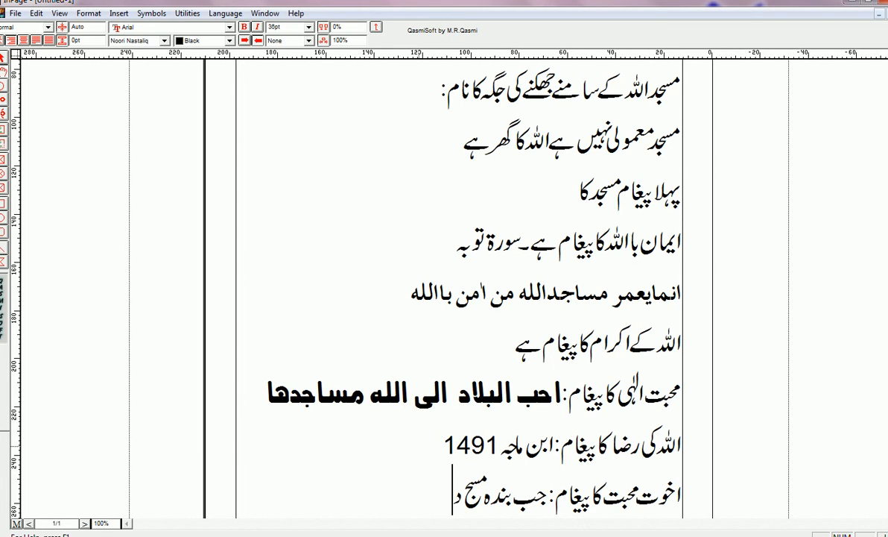
type("د")
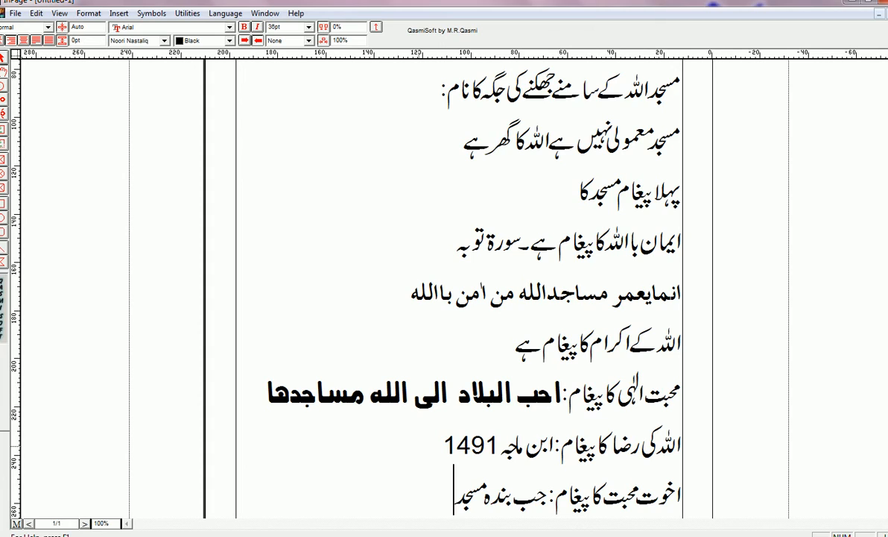
type(" جاتا ہے")
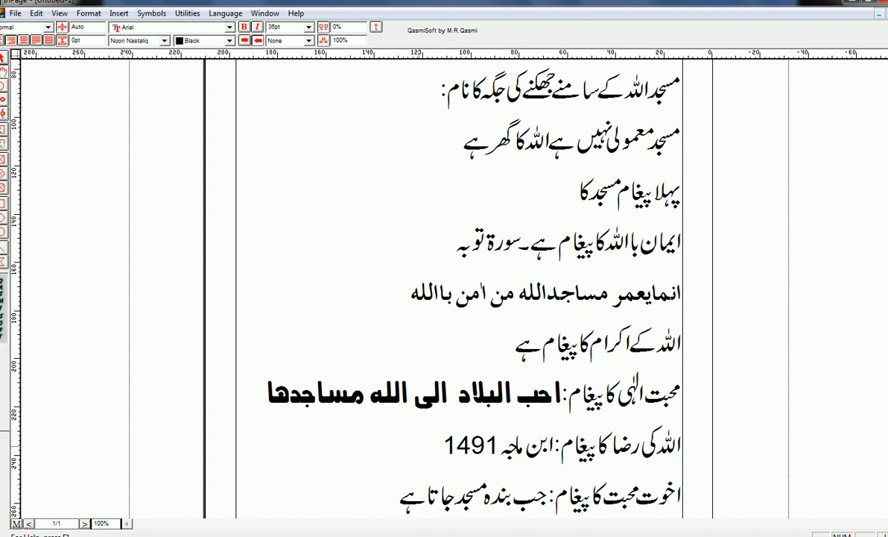
- Complete the line with "؛سلام خیر و عافیت کا پتہ" and start an empty line below it
type("؛")
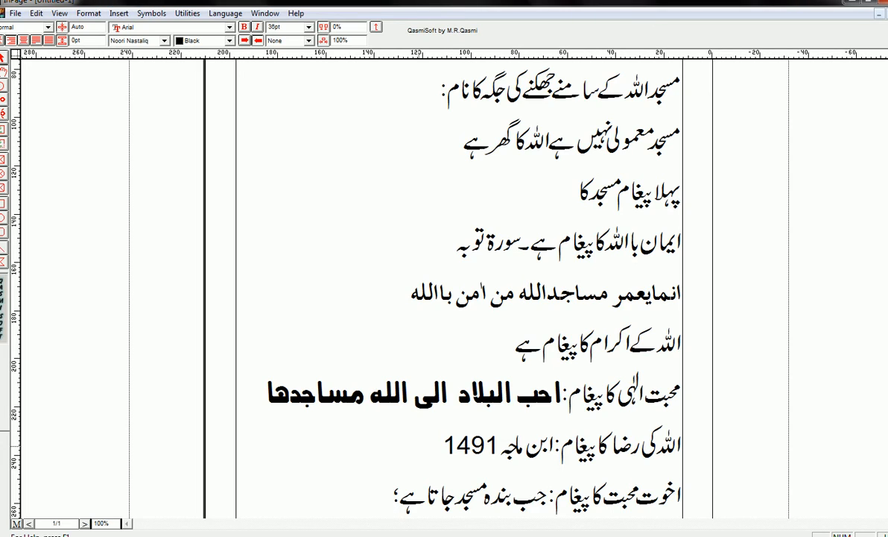
type("سلام خیر")
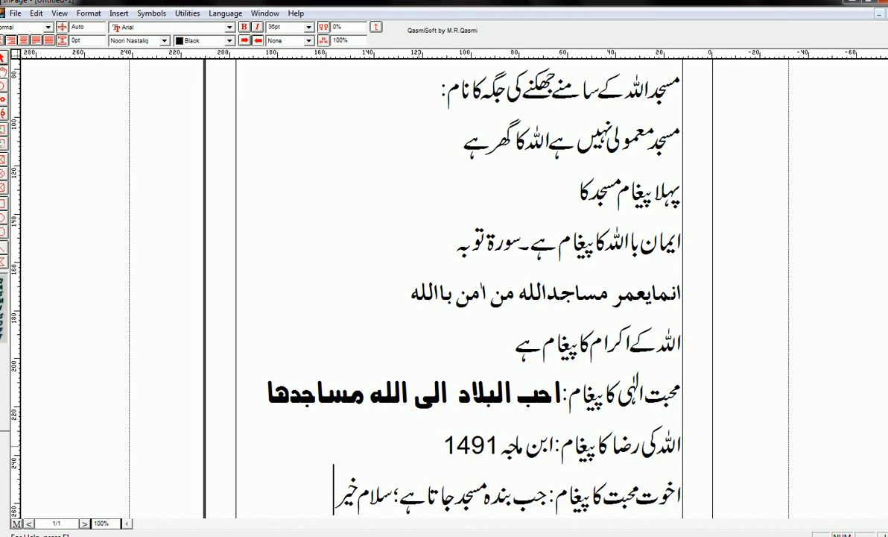
type("و عا")
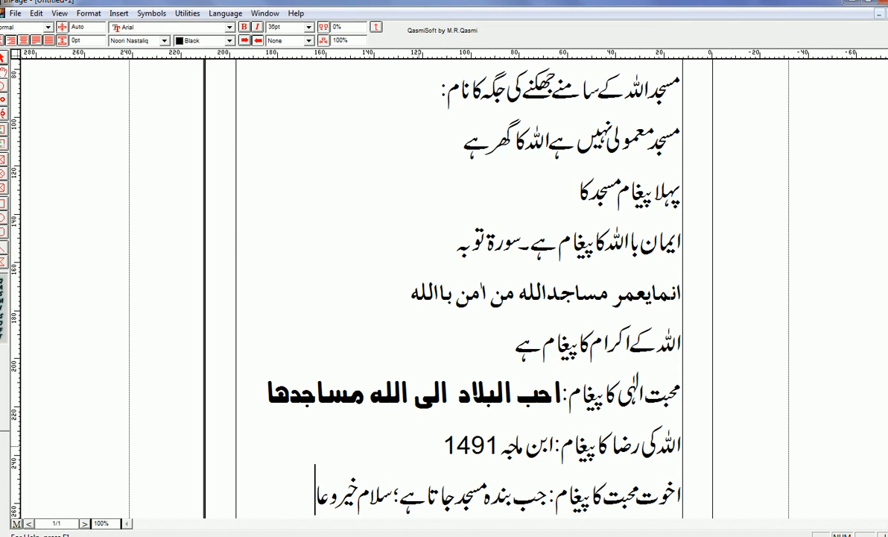
type("فیت کا پتہ")
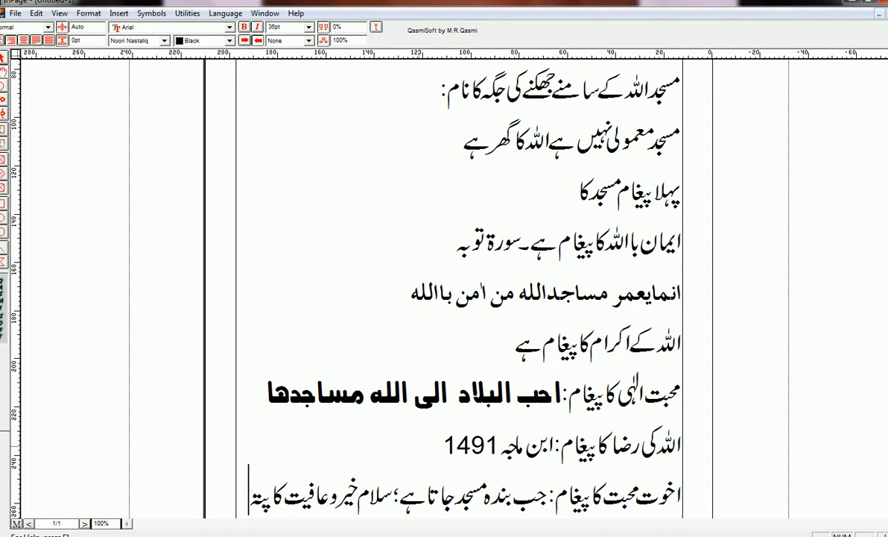
key("Return")
key("Up")
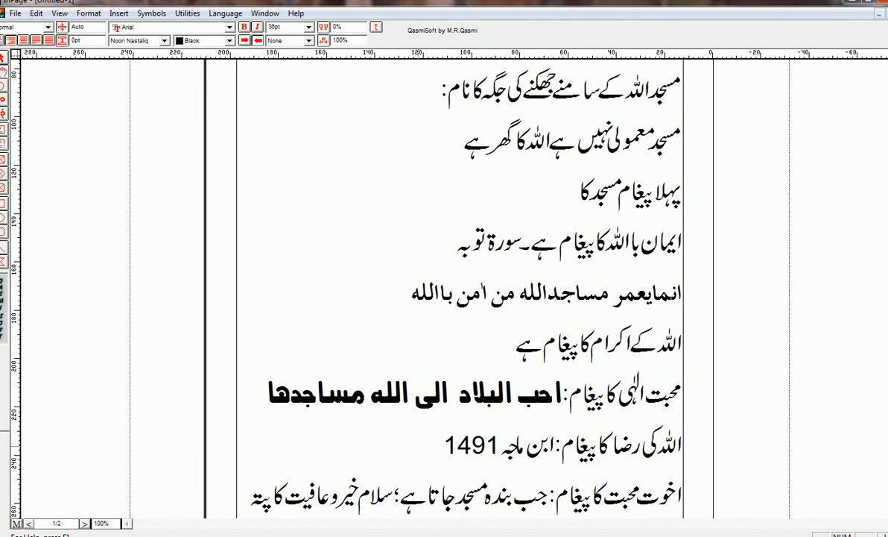
- Try 60 pt and 14 pt on the entire text, and set its font size to 24 pt
key("ctrl+a")
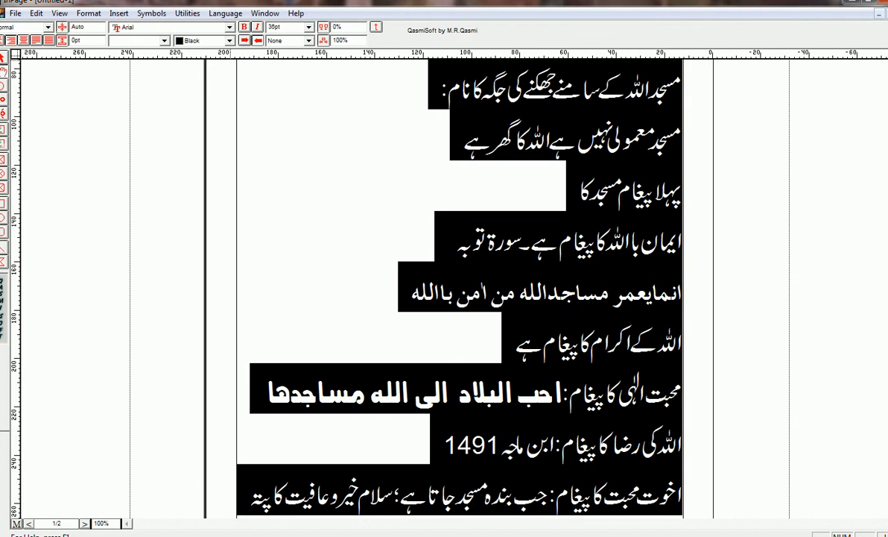
left_click(309, 27)
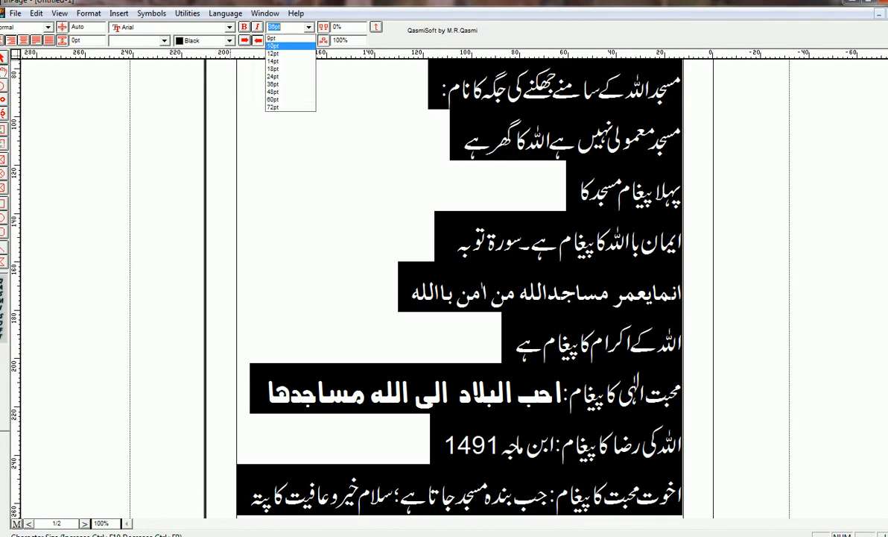
left_click(348, 141)
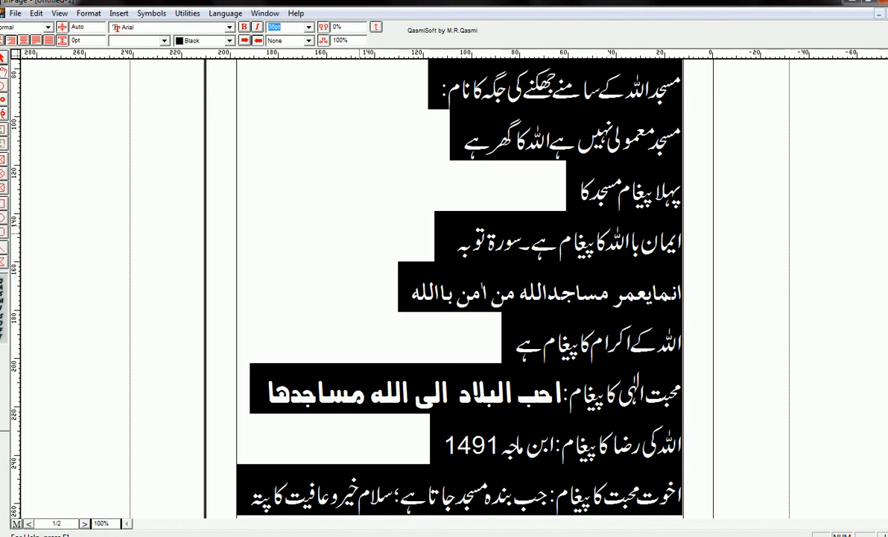
left_click(308, 27)
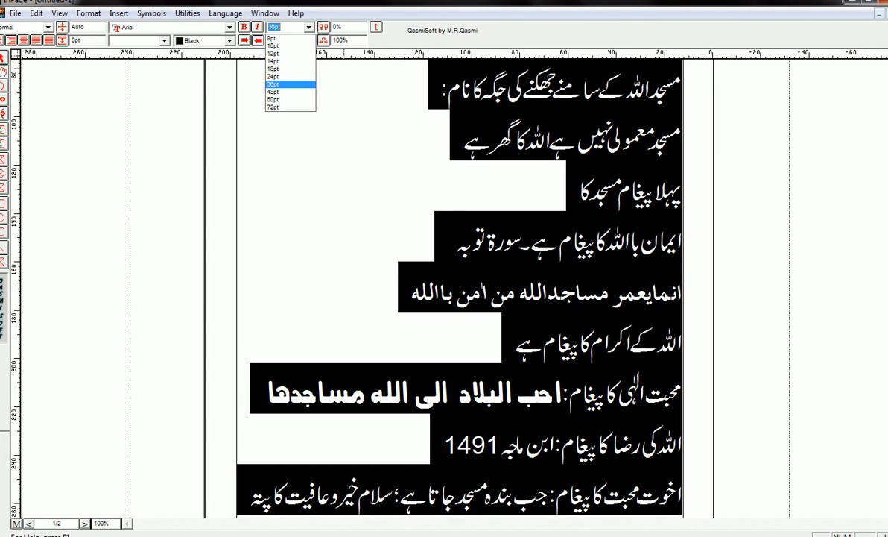
left_click(272, 93)
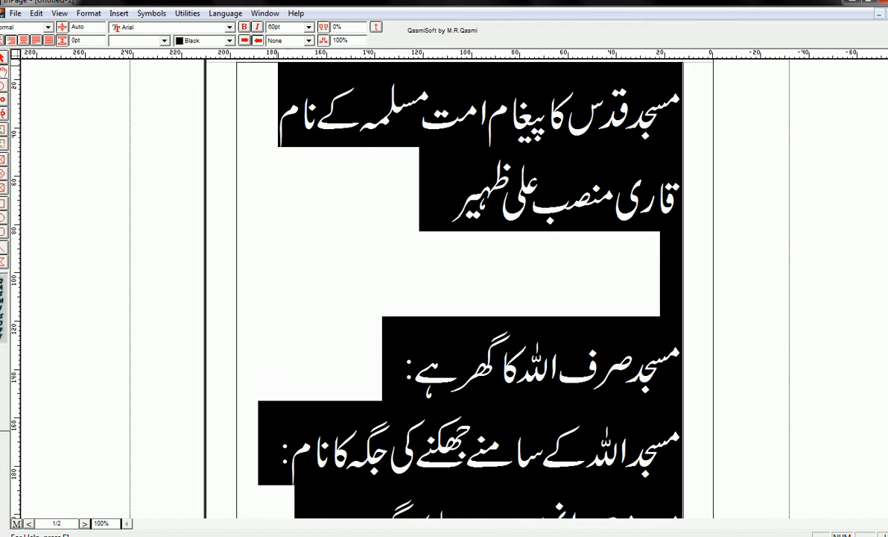
left_click(309, 27)
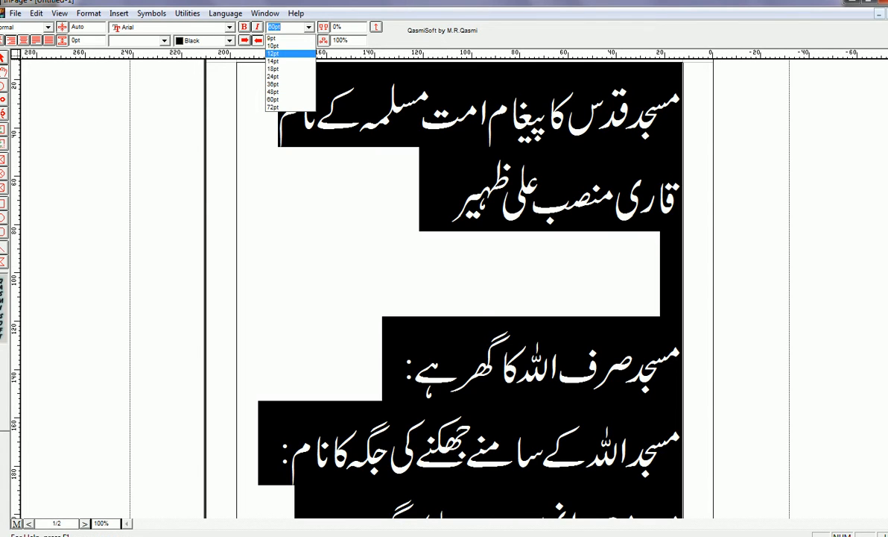
left_click(273, 61)
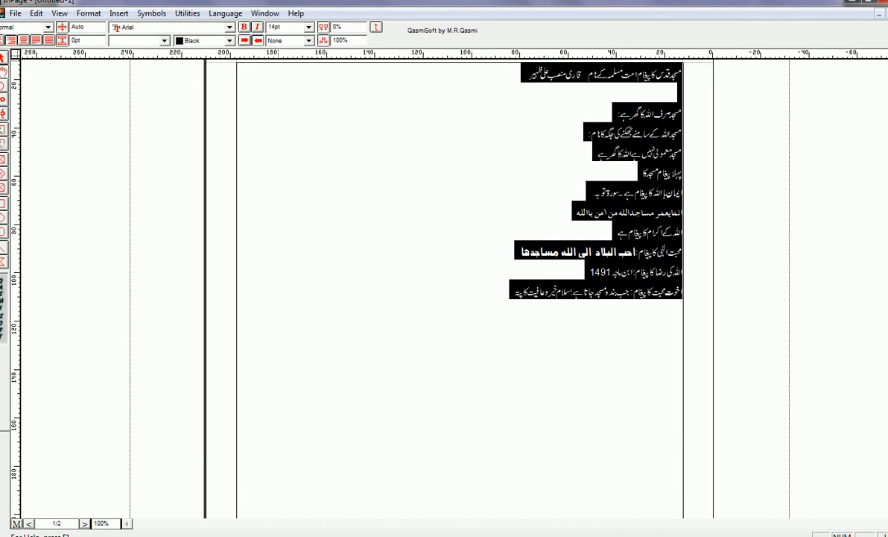
left_click(308, 27)
left_click(273, 77)
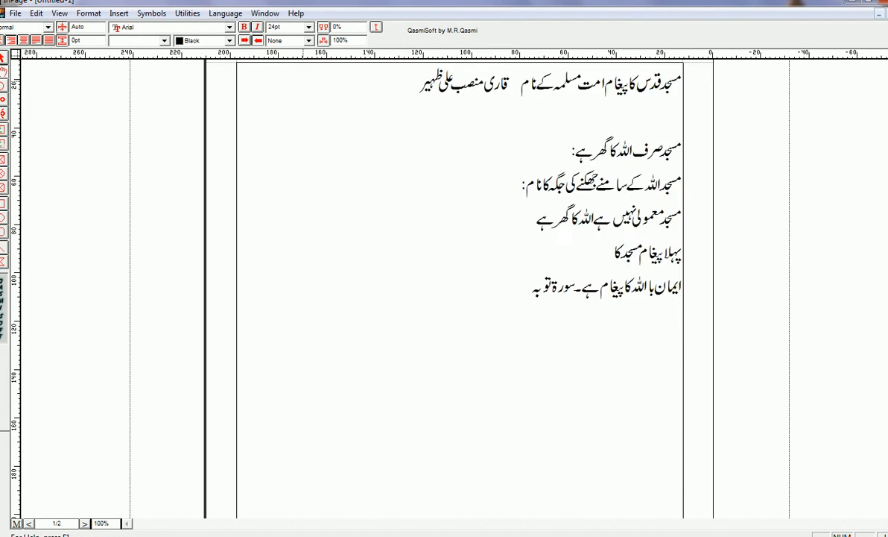
left_click(352, 442)
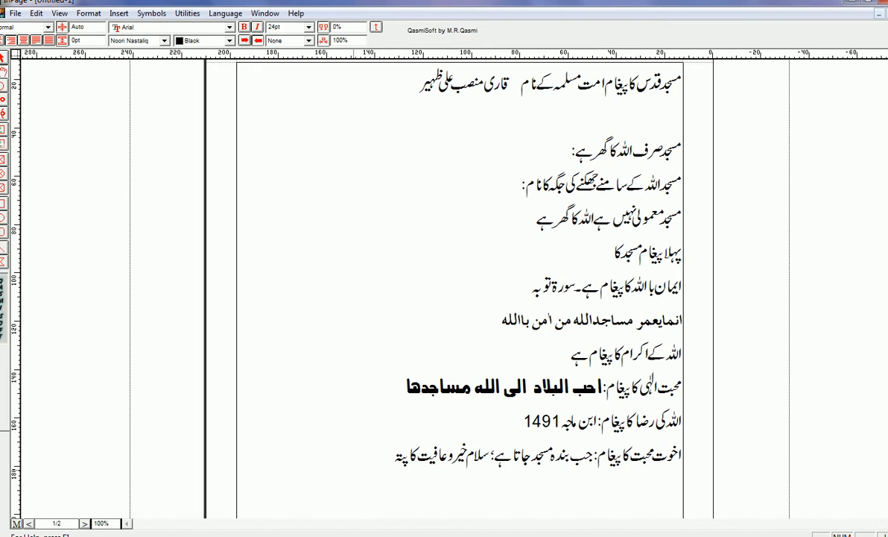
- Add a new line below the "اخوت محبت کا پیغام" line reading "تقویٰ طہارت کا پیغام:"
key("Return")
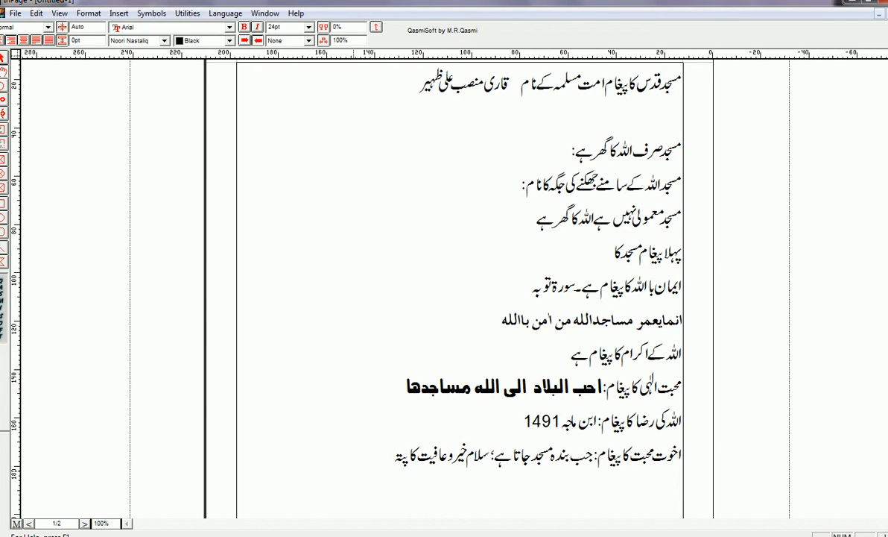
type("تقو")
type("یٰ")
type("طہا")
key("BackSpace")
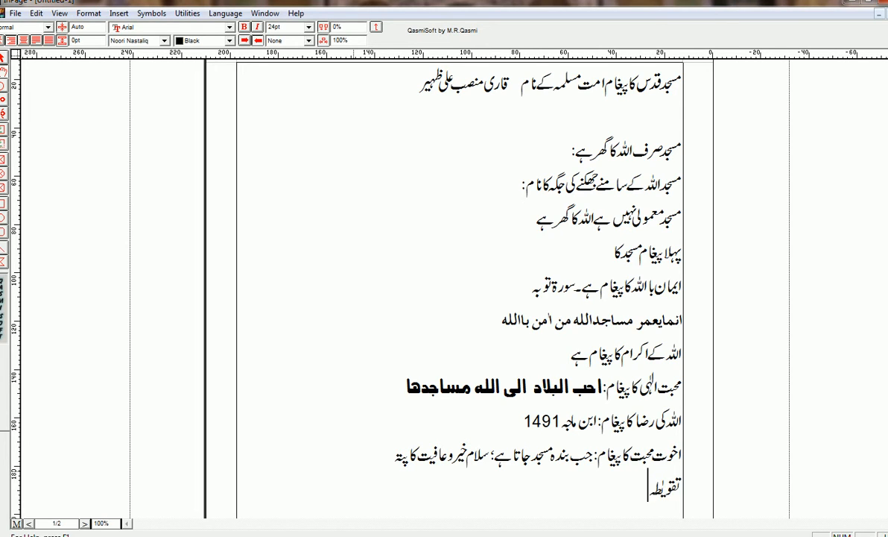
key("BackSpace")
key("BackSpace")
type("ط")
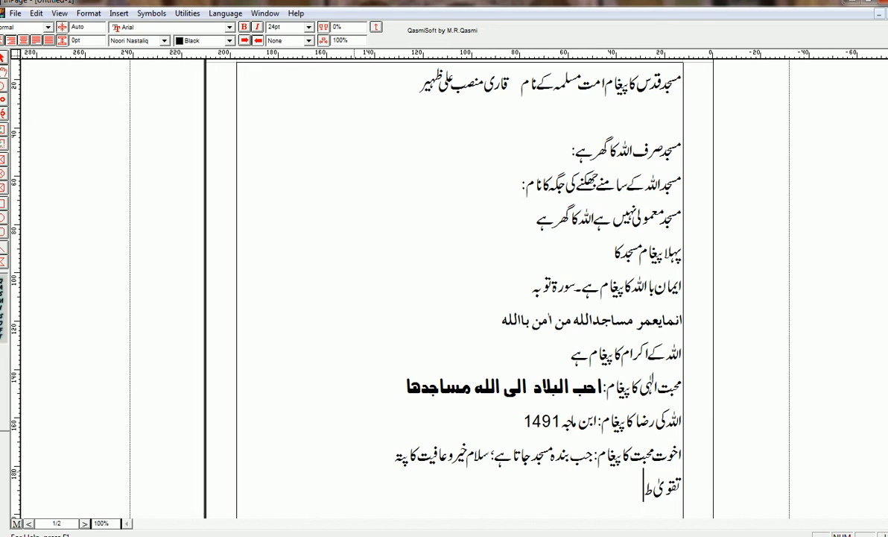
type("ہارت کا")
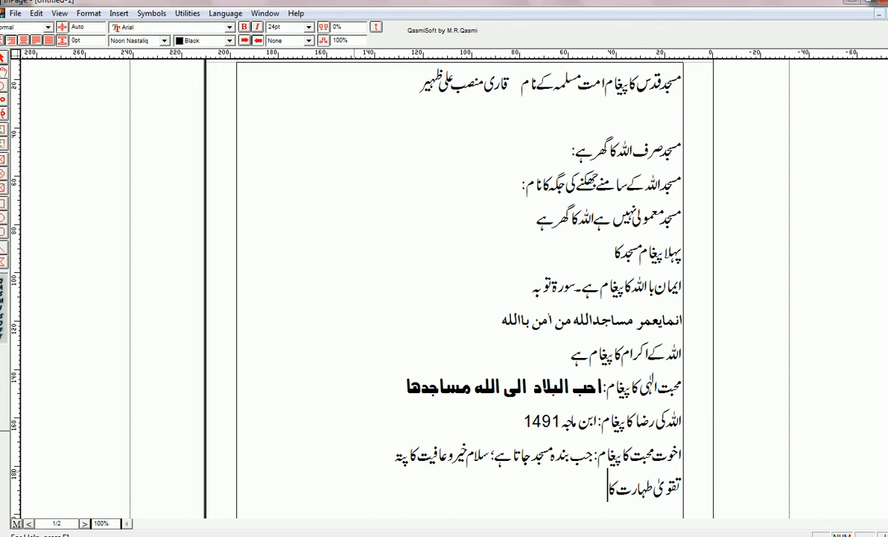
type(" پیغام:")
- Add another line reading "عبادت الٰہی کا پیغام:" and start an empty line below it
key("Return")
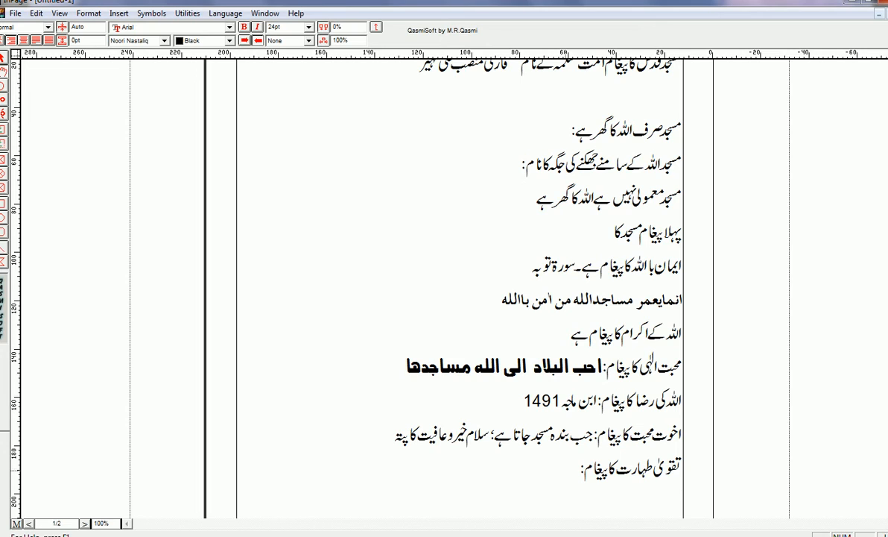
type("محبّ")
type("ت")
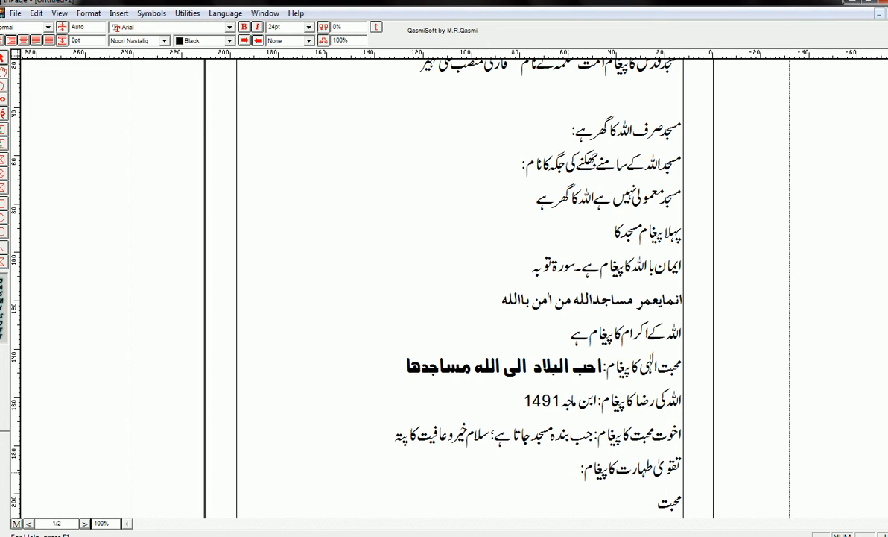
key("BackSpace")
key("BackSpace")
key("BackSpace")
key("BackSpace")
type("عباد")
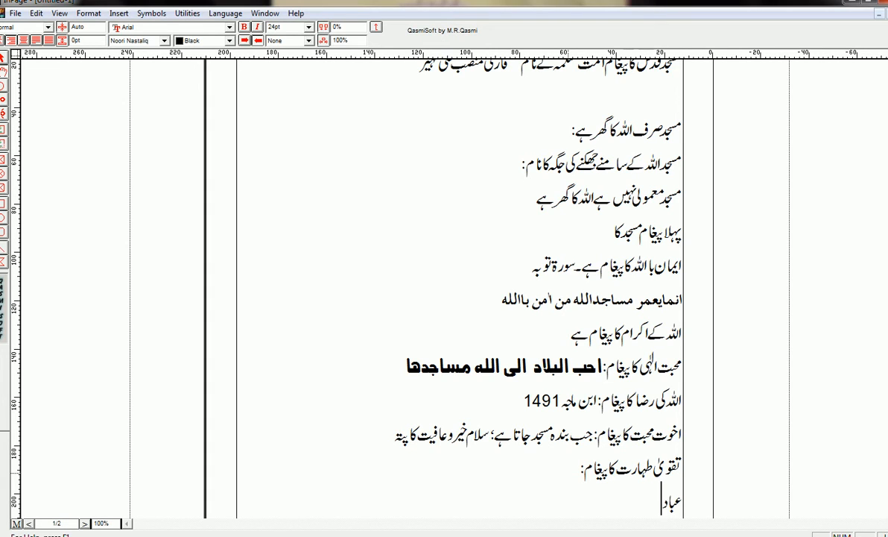
type("ت ال")
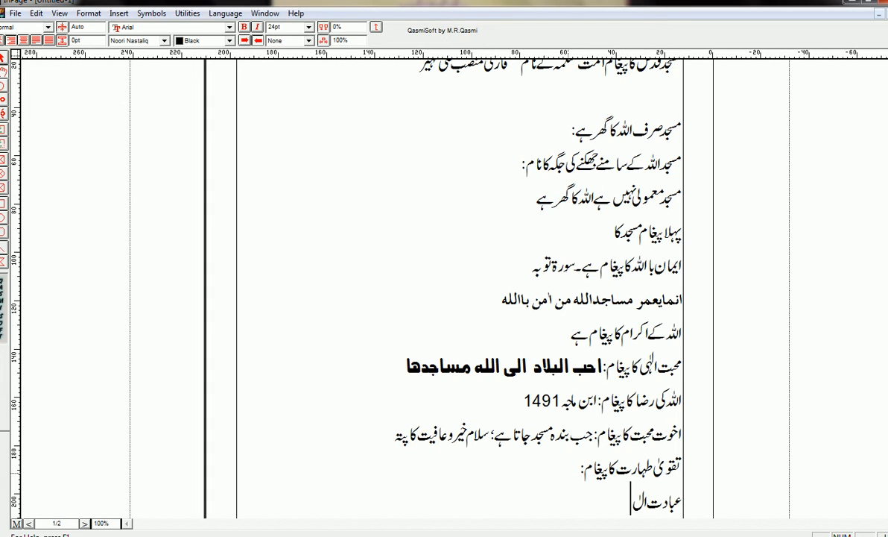
type("ہی کا")
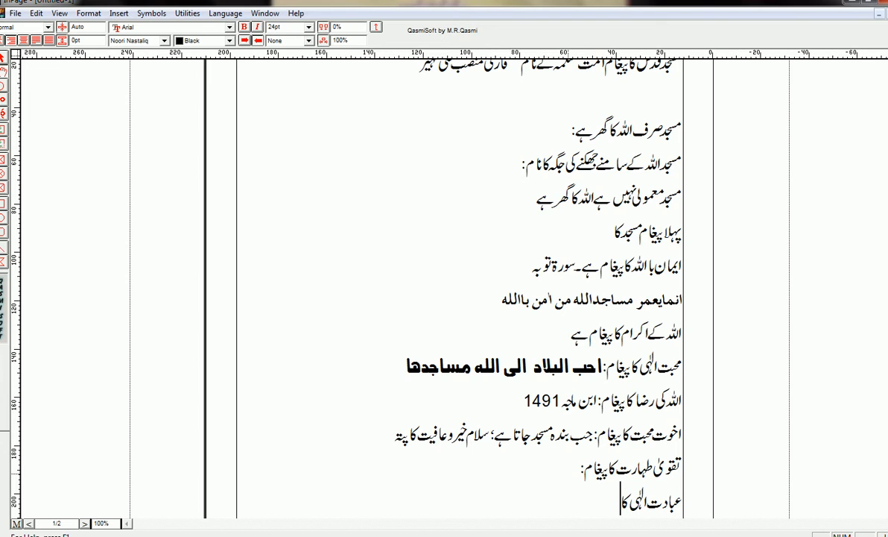
type(" پی")
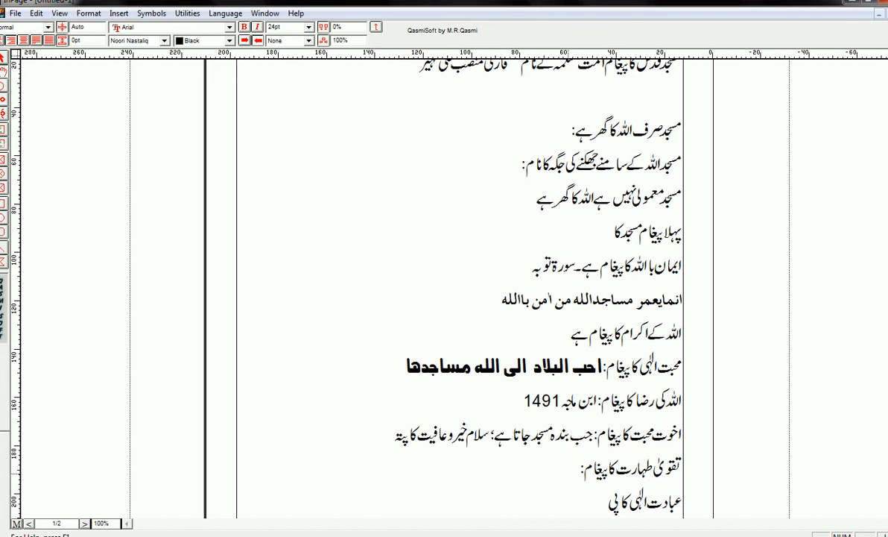
type("غام:")
key("Return")
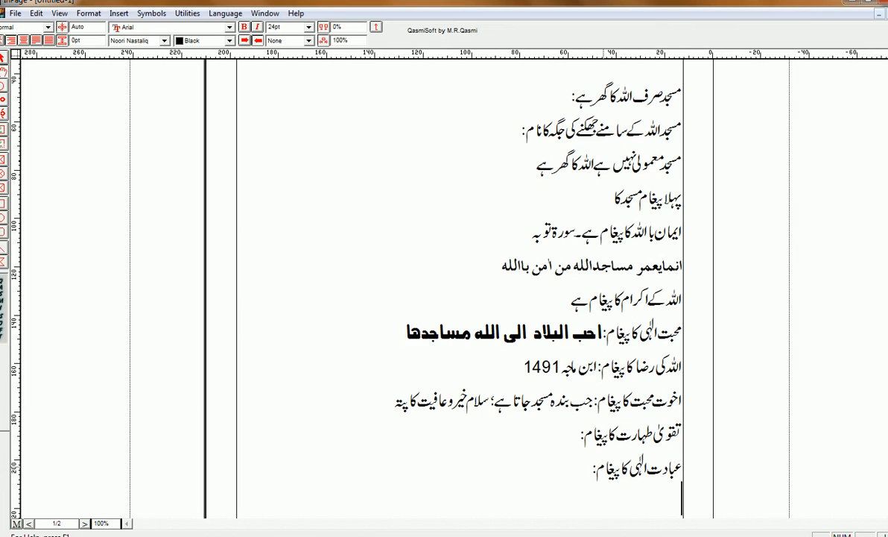
- Cut the two lines "تقویٰ طہارت کا پیغام:" and "عبادت الٰہی کا پیغام:" from the end of the text
key("shift+Home")
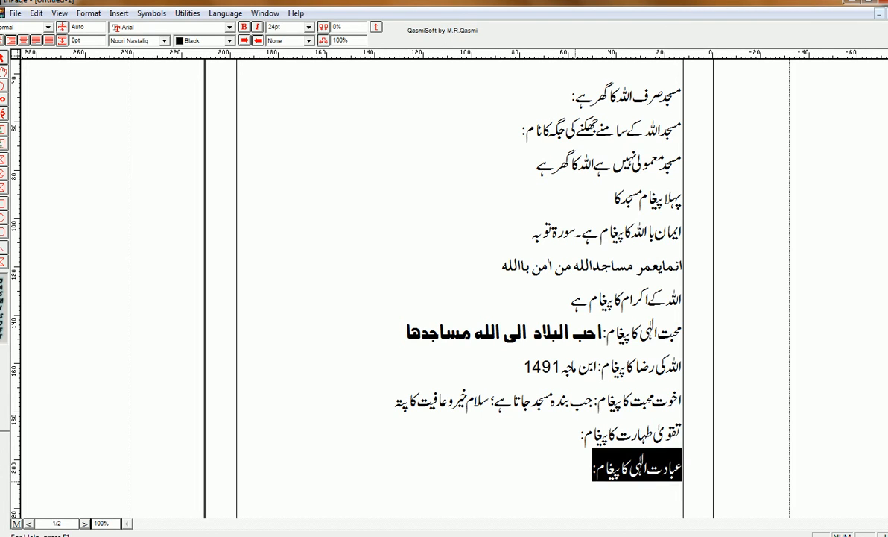
left_click_drag(678, 468, 676, 434)
right_click(661, 435)
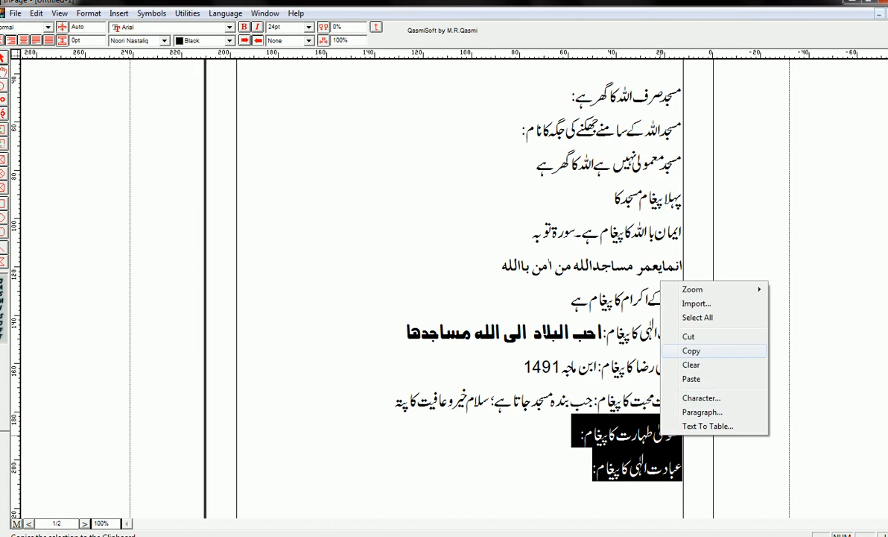
left_click(689, 336)
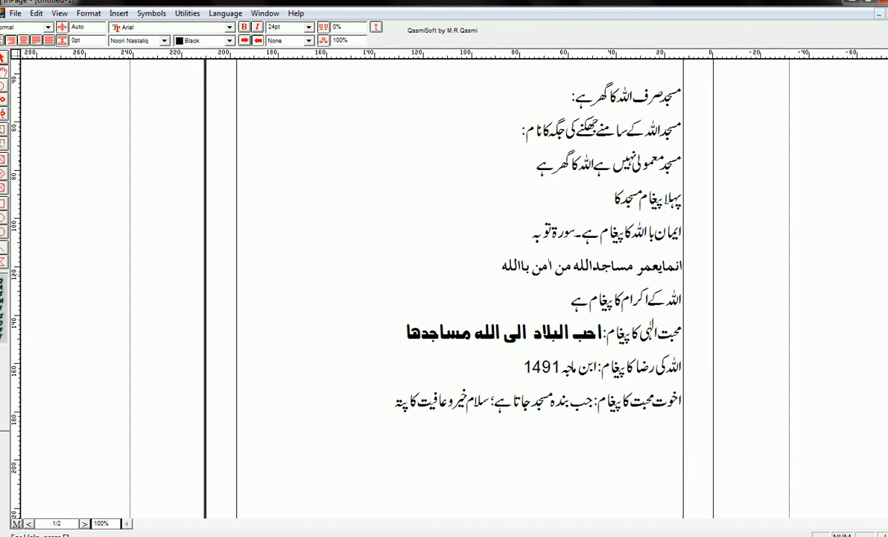
- Continue the line "مسجد اللہ کے سامنے جھکنے کی جگہ کا نام:" with "محبت کی جگہ،اکھٹے ہونے کی جگہ"
scroll(665, 343, "up", 3)
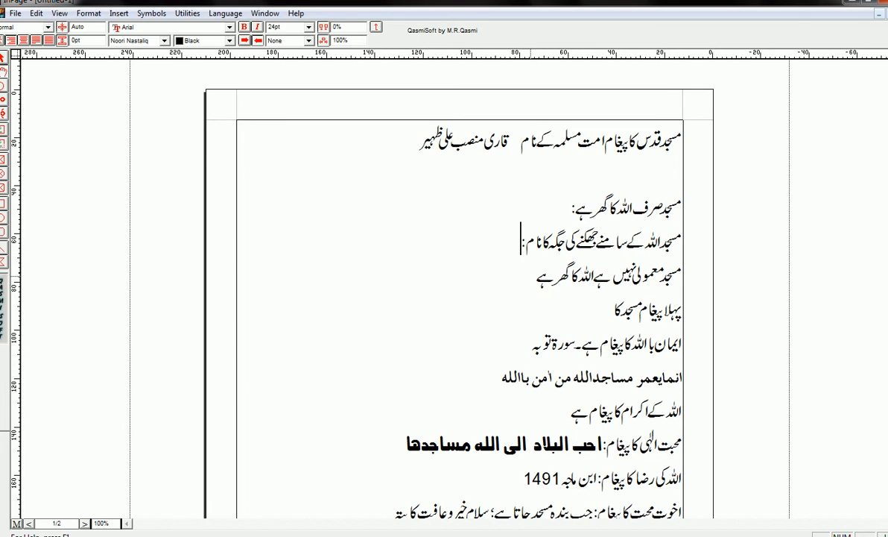
type("محبت")
key("BackSpace")
type("ت")
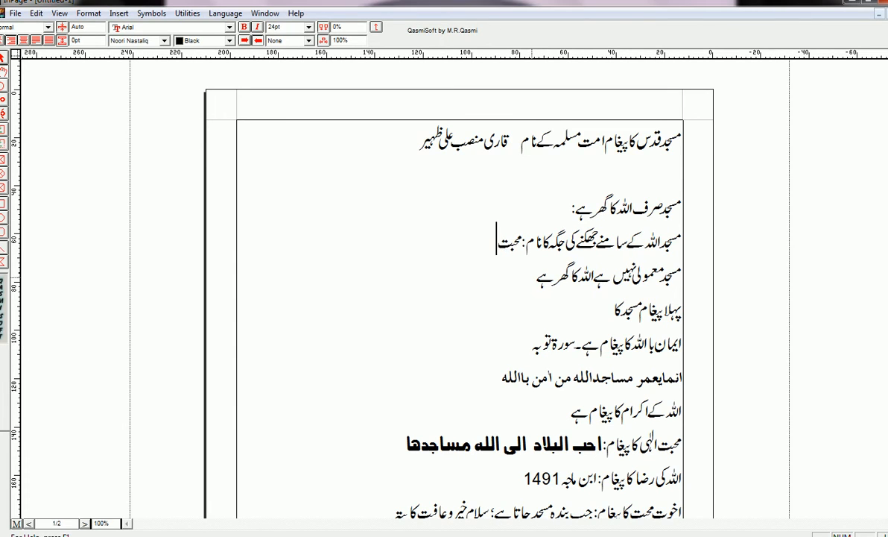
type(" کی جگہ")
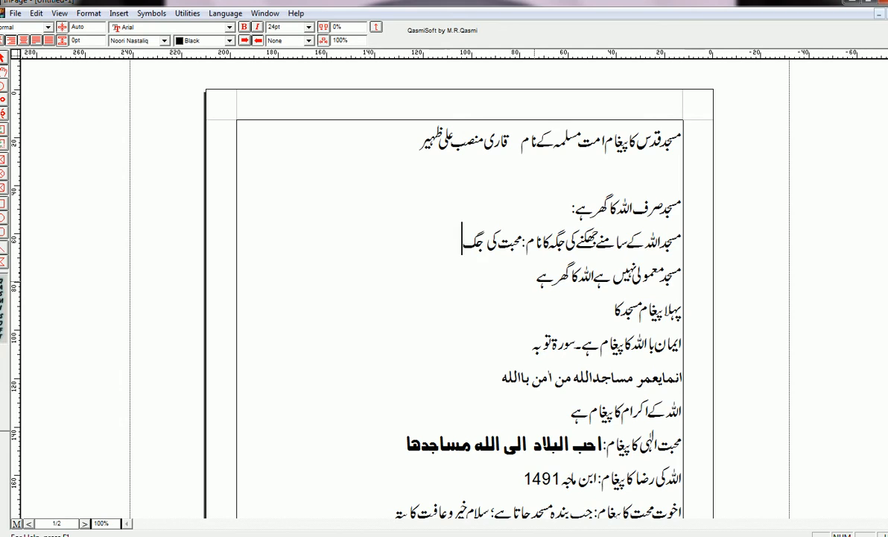
type("،اکھٹے")
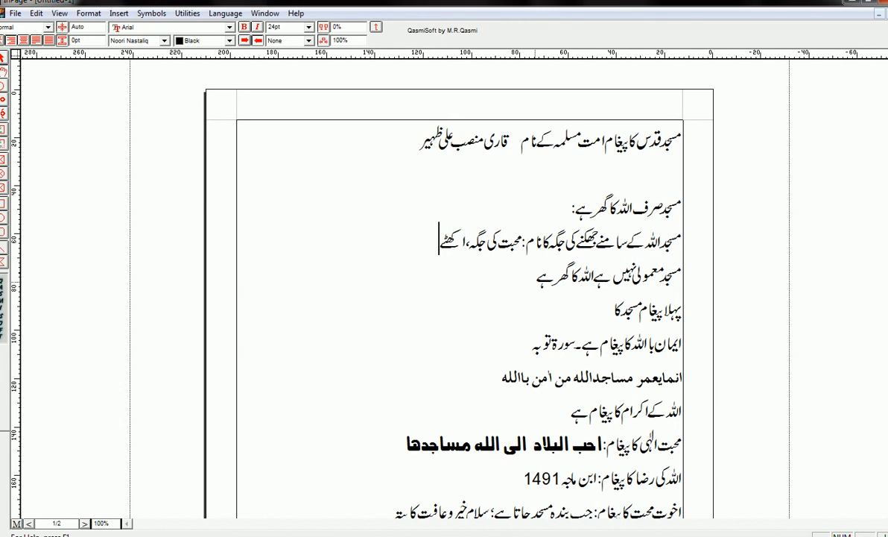
type(" ہونے کی جگ")
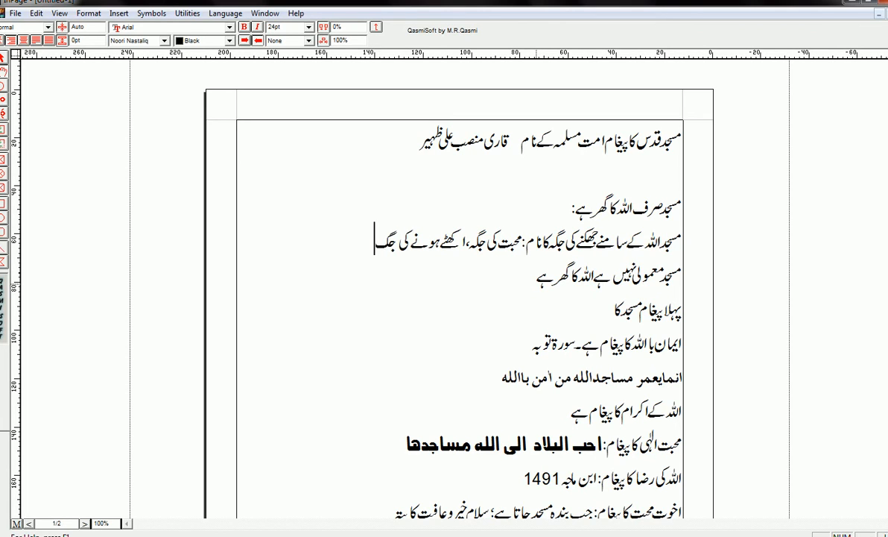
type("ہ")
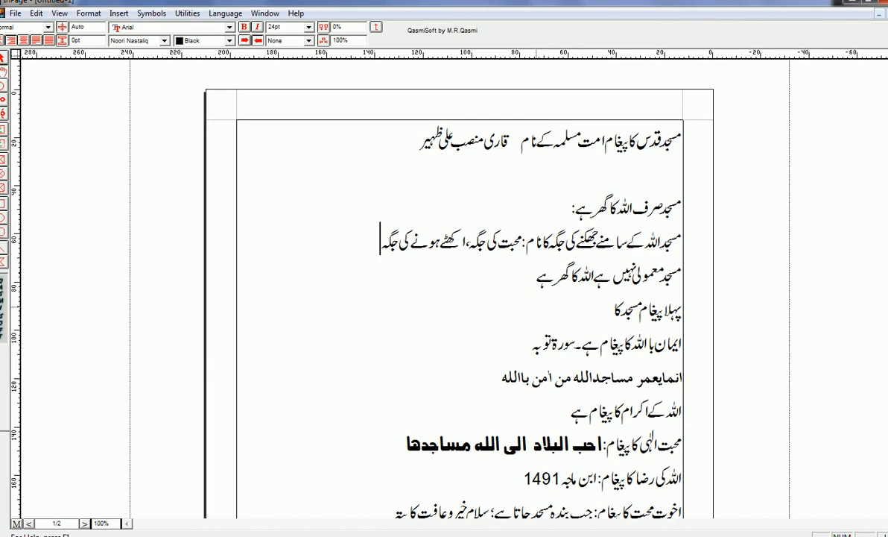
- Merge the three message lines starting with "مسجد" into one passage, and insert a break inside the "مسجد" that precedes "معمولی"
key("Delete")
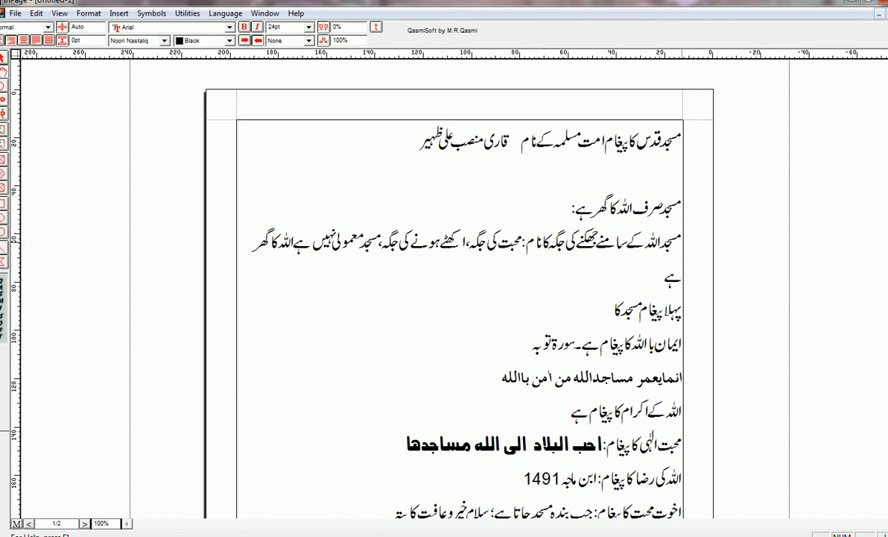
key("BackSpace")
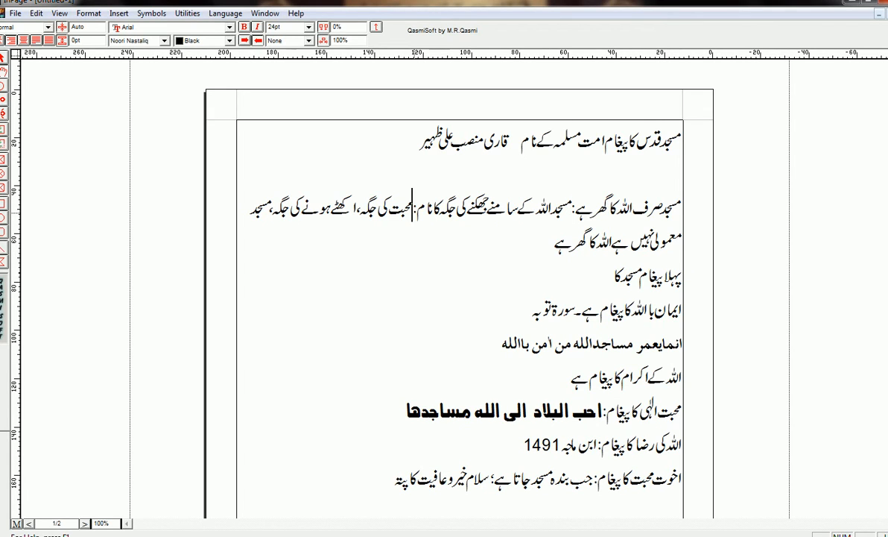
left_click(262, 217)
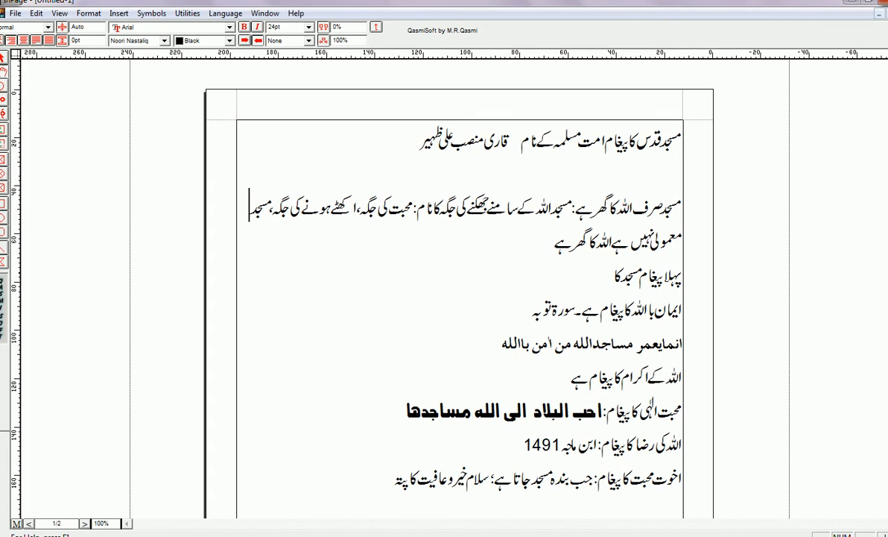
left_click(270, 212)
key("Return")
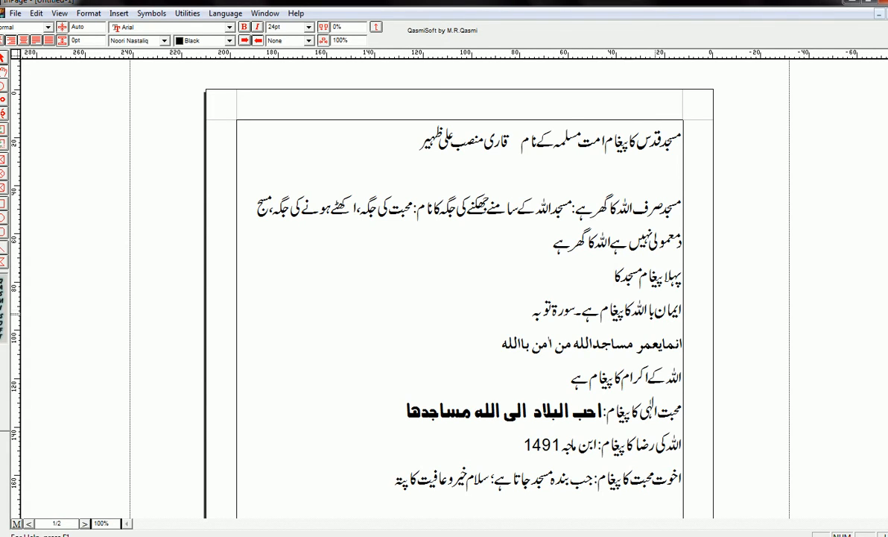
- Join the "ایمان با اللہ کا پیغام ہے" line onto the end of the "پہلا پیغام مسجد کا" line
left_click(680, 312)
left_click(681, 315)
key("BackSpace")
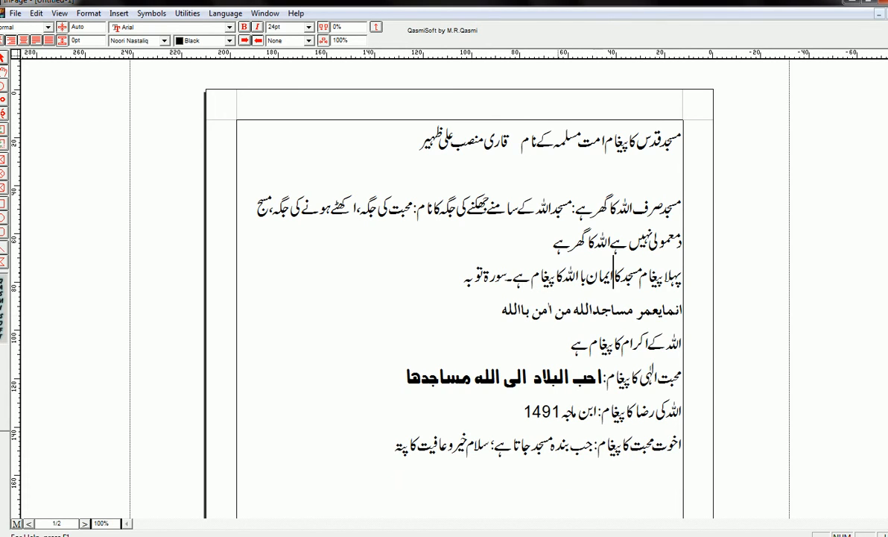
- Add a line below the "اخوت محبت کا پیغام" line reading "ایک ہو جانے کا پیغام:مساوات کا پیغام،"
left_click(457, 277)
left_click(395, 451)
key("Return")
type("ایک ہو جانے کا پیغام")
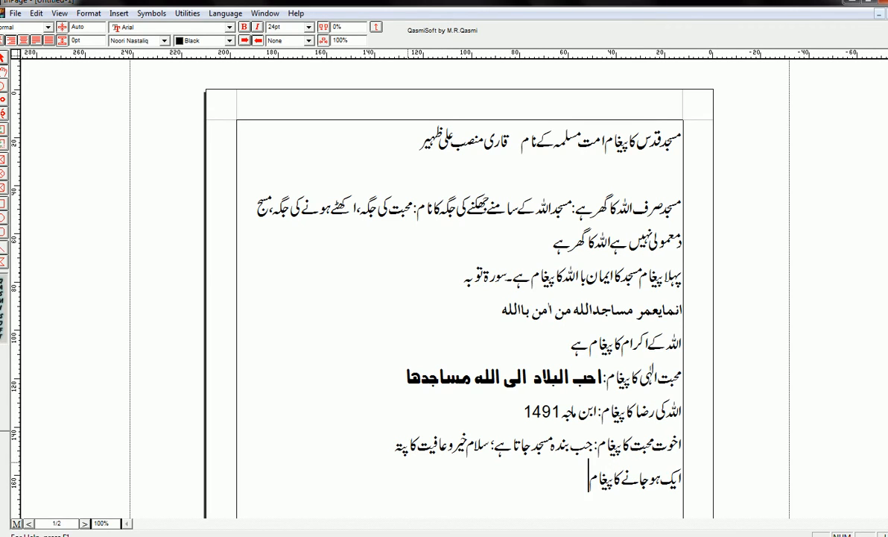
type(":")
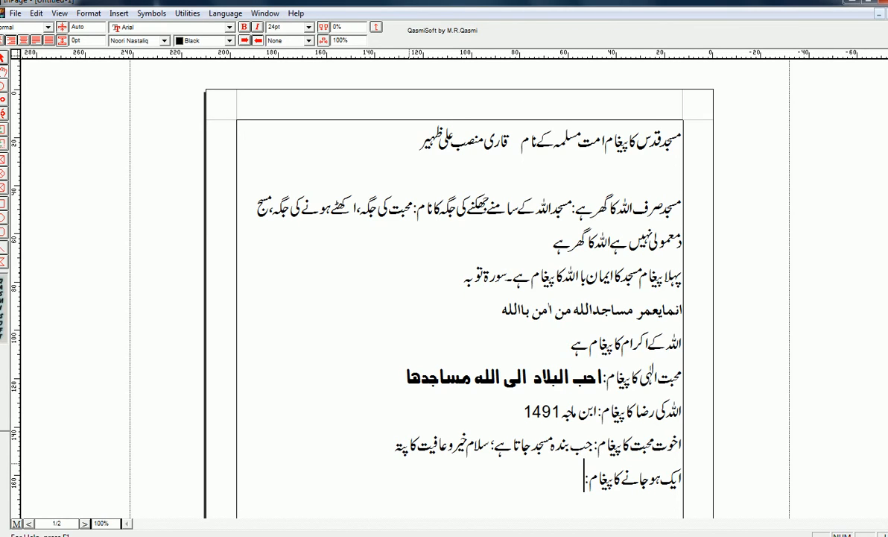
type("مساوات کا پیغام")
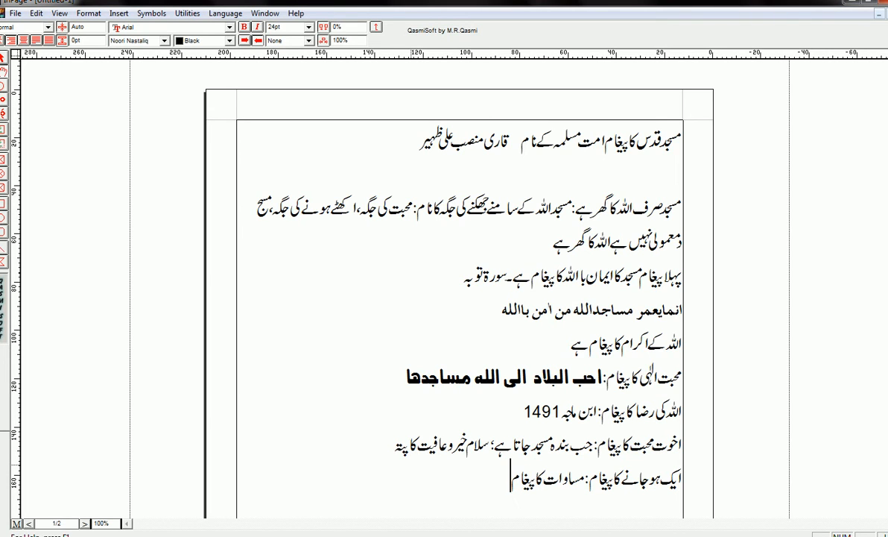
type("،")
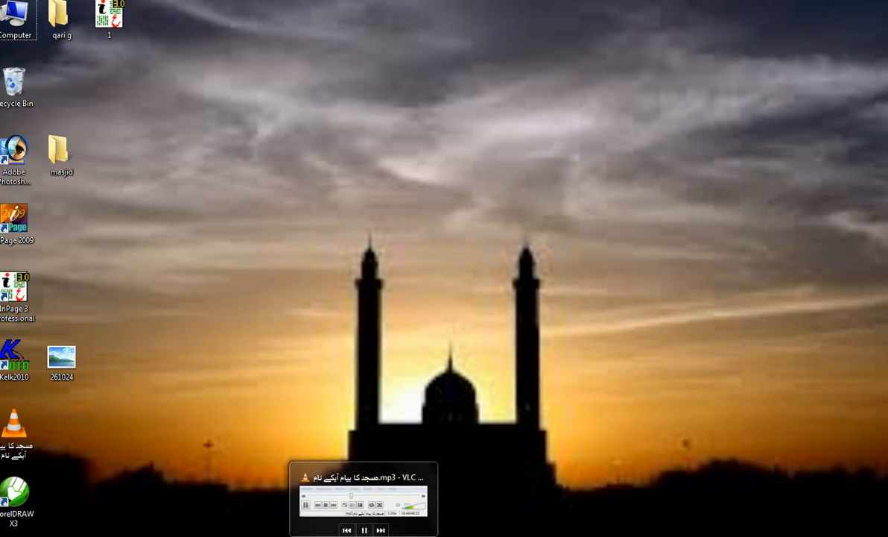
left_click(886, 535)
left_click(886, 535)
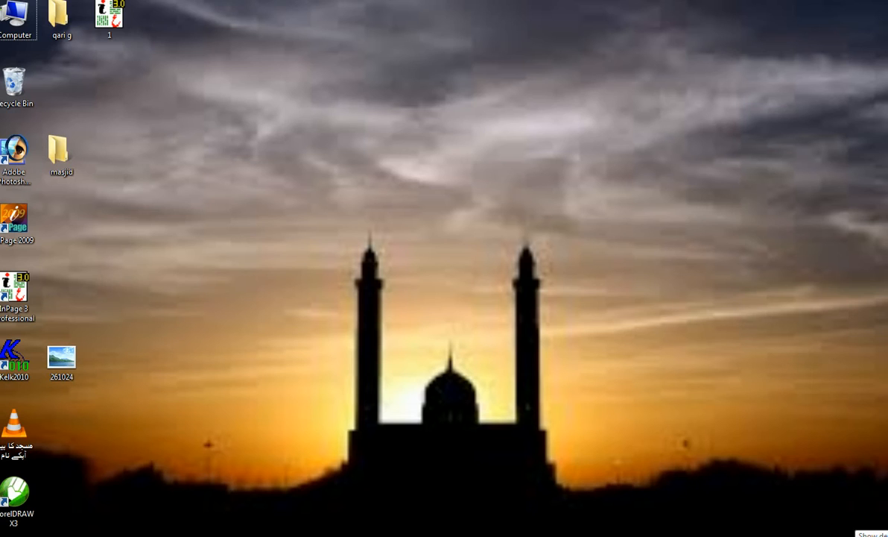
left_click(886, 535)
left_click(886, 535)
right_click(745, 241)
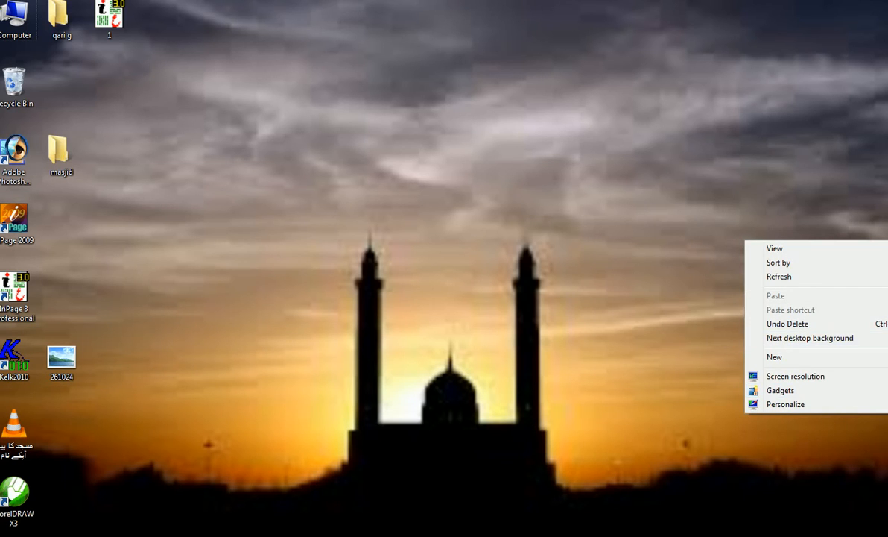
left_click(779, 276)
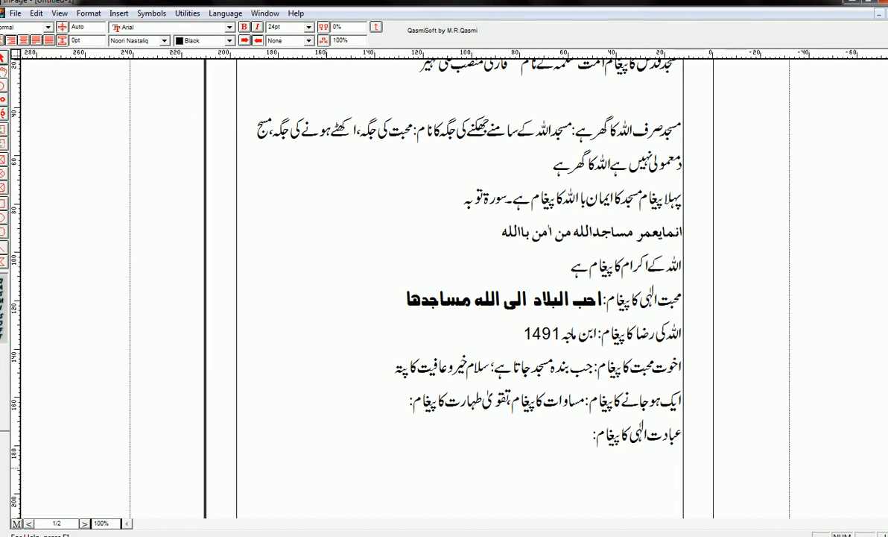
- Complete the "عبادت الٰہی کا پیغام:" line with "عادت بھی عبادت میں بدل جاتی ہے، جب بندہ اللہ والا بن جائے"
type("عادت بھ")
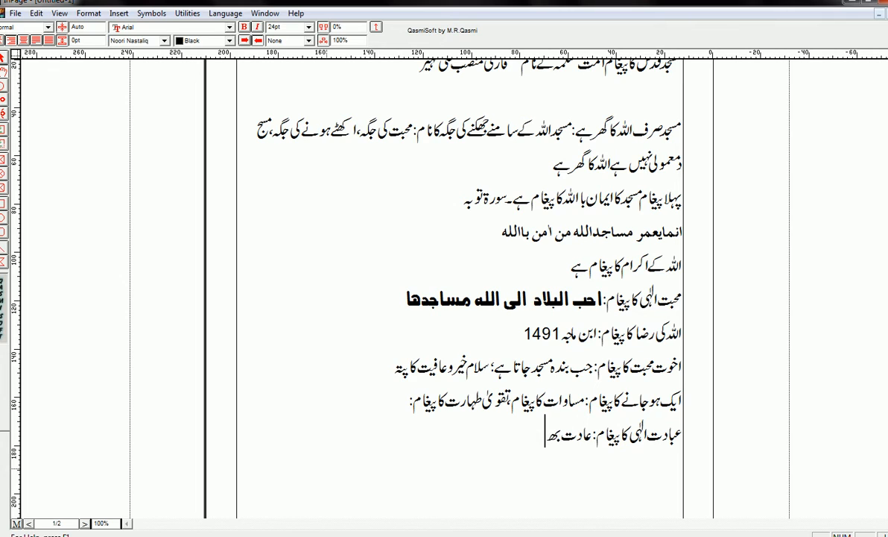
type("ی عبادت")
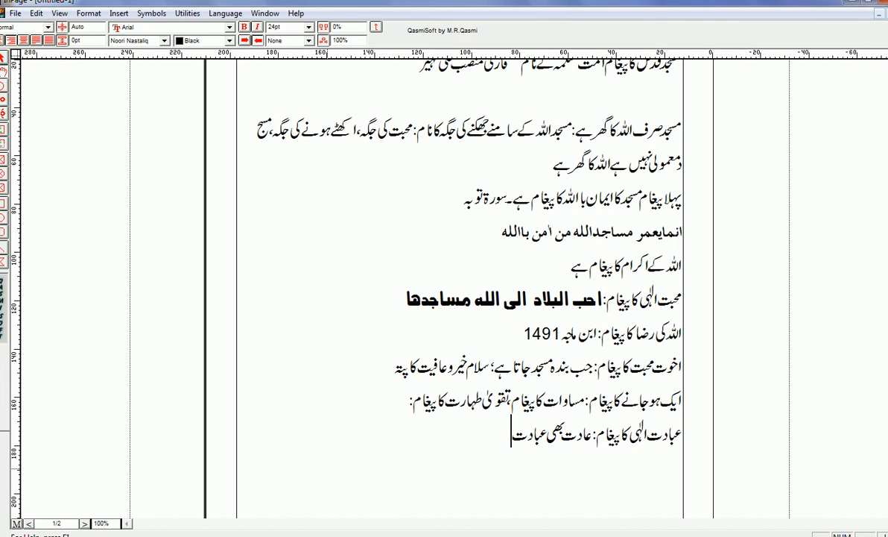
type(" میں بدل جاتی")
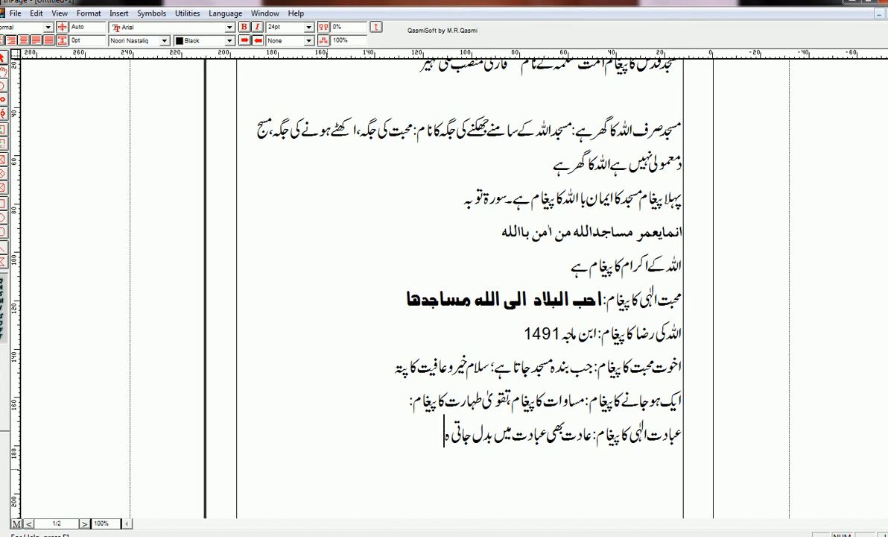
type(" ہےے")
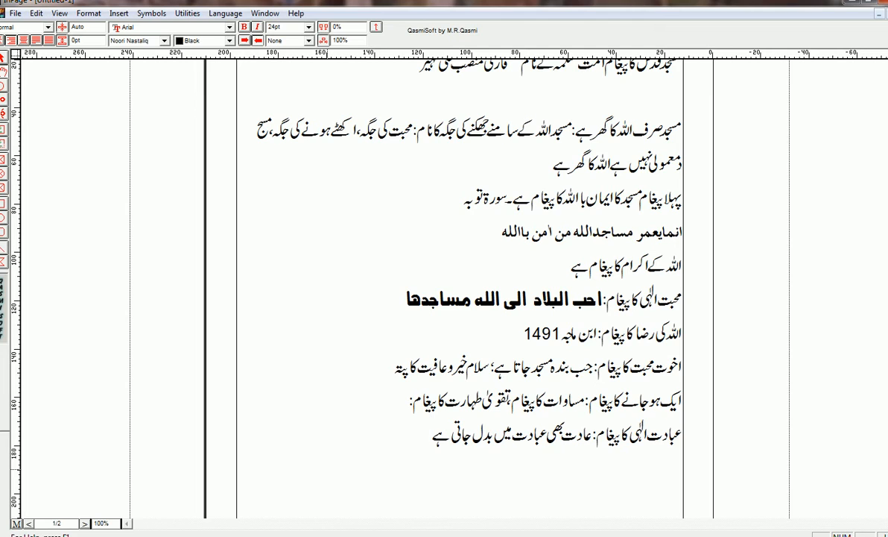
type("، جب بندہ")
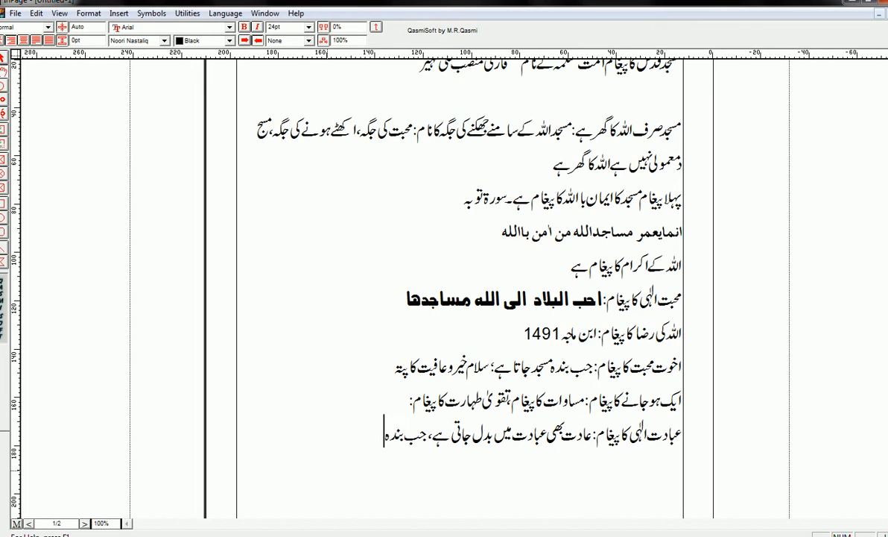
type(" اللہ والا ا")
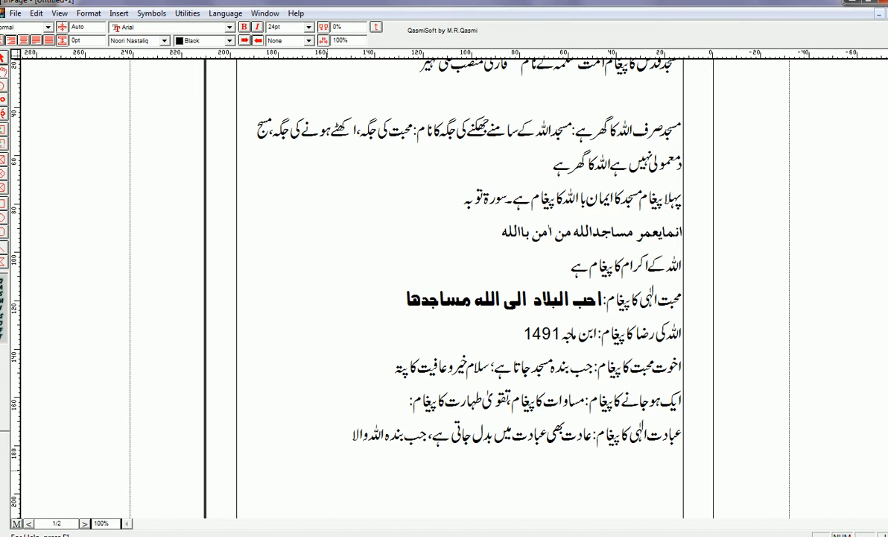
type("بن جاے")
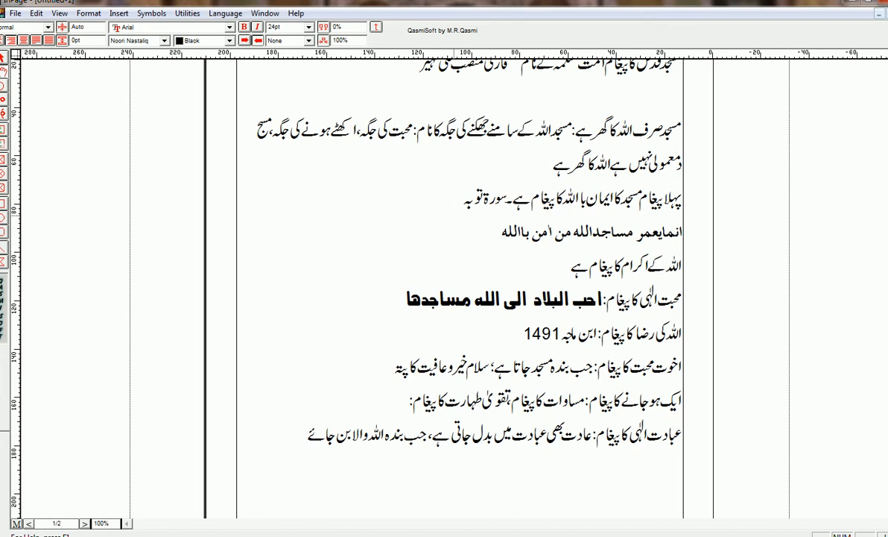
- Extend the line ending "معمولی نہیں ہے اللہ کا گھر ہے" with "،مسجد کی ملکیت صرف اللہ کی ہے"
left_click(501, 232)
left_click(459, 199)
left_click(478, 240)
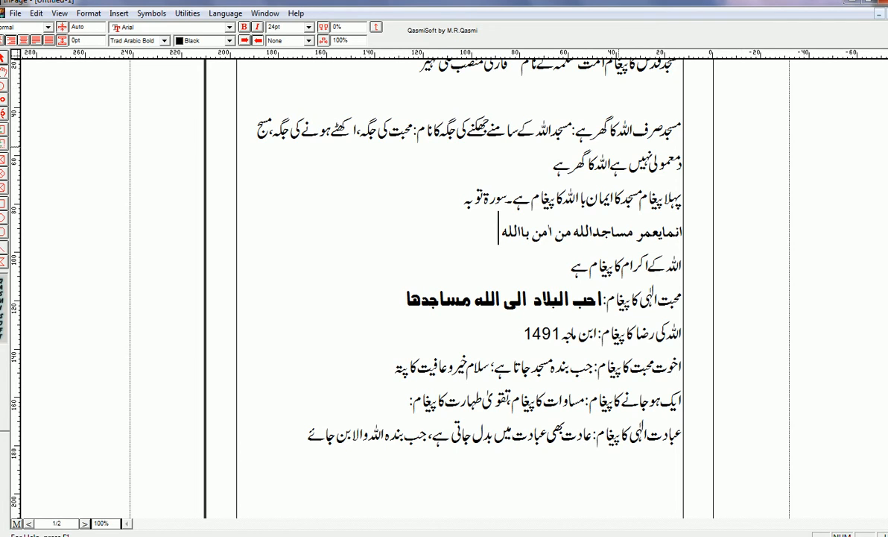
left_click(556, 167)
type("،مس")
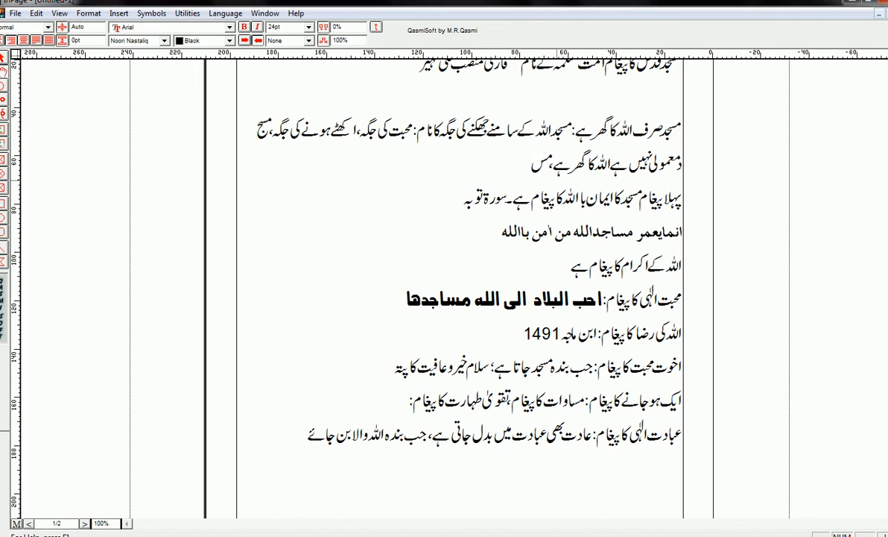
type("جد کی ملکی")
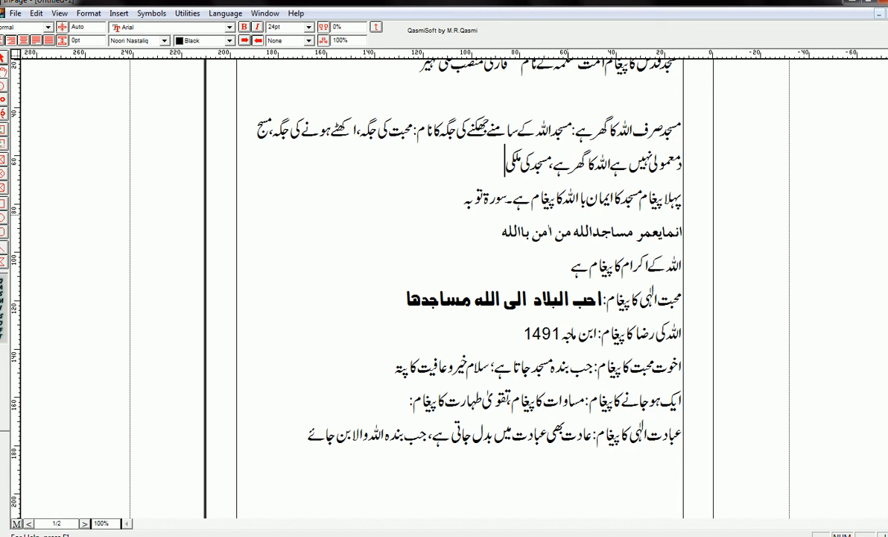
type("ت ص")
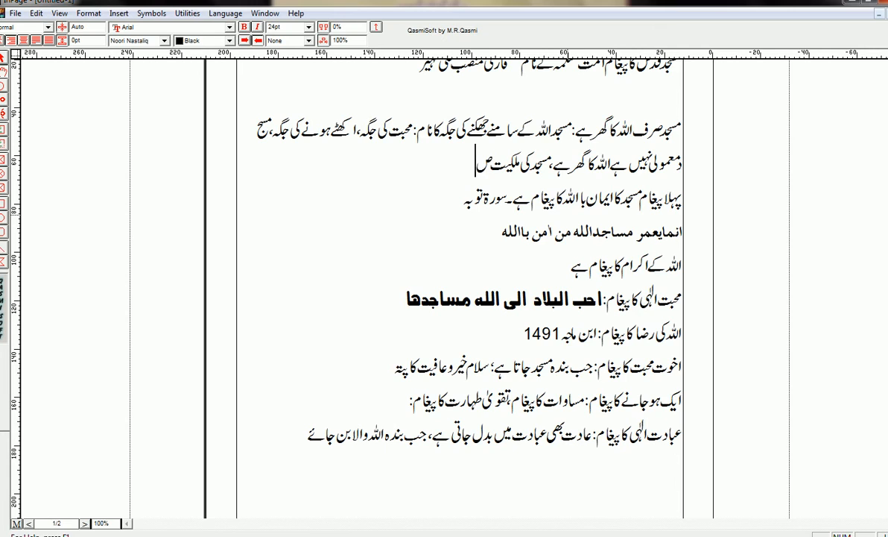
type("رف الله")
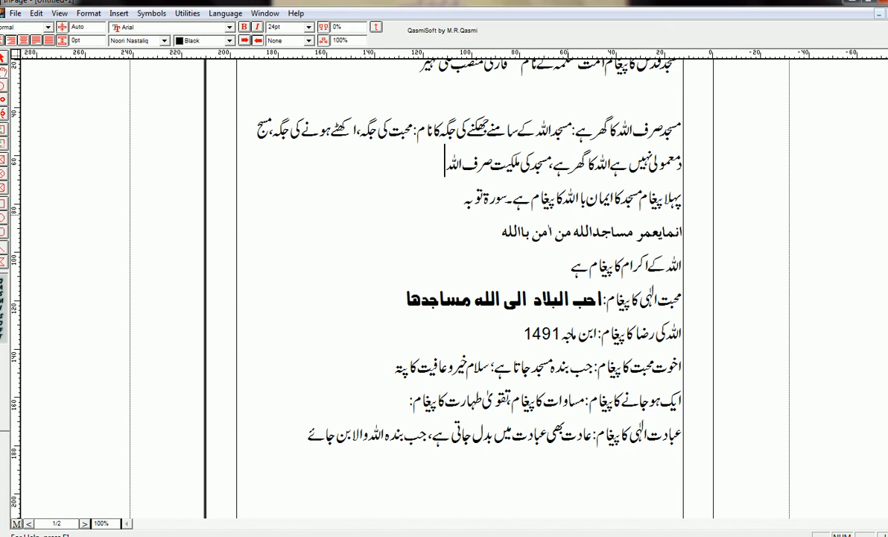
type(" کی ہے")
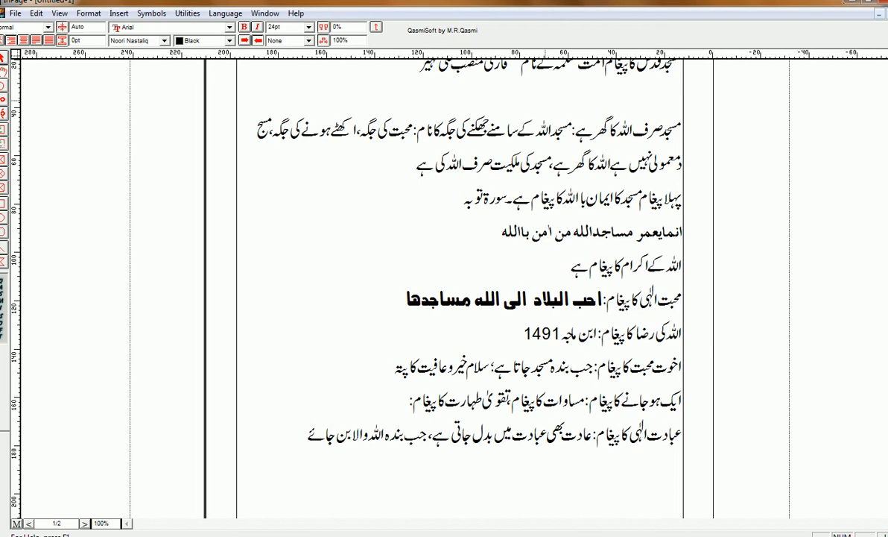
- Remove the blank line above "مسجد صرف اللہ کا گھر ہے" and break that passage before "محبت کی جگہ"
left_click(677, 127)
key("BackSpace")
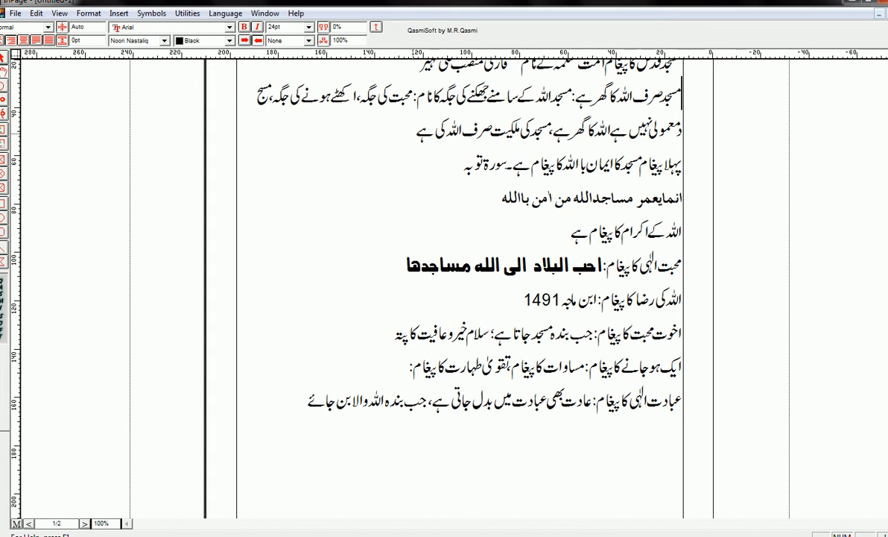
key("Home")
left_click(413, 98)
key("Return")
left_click(408, 100)
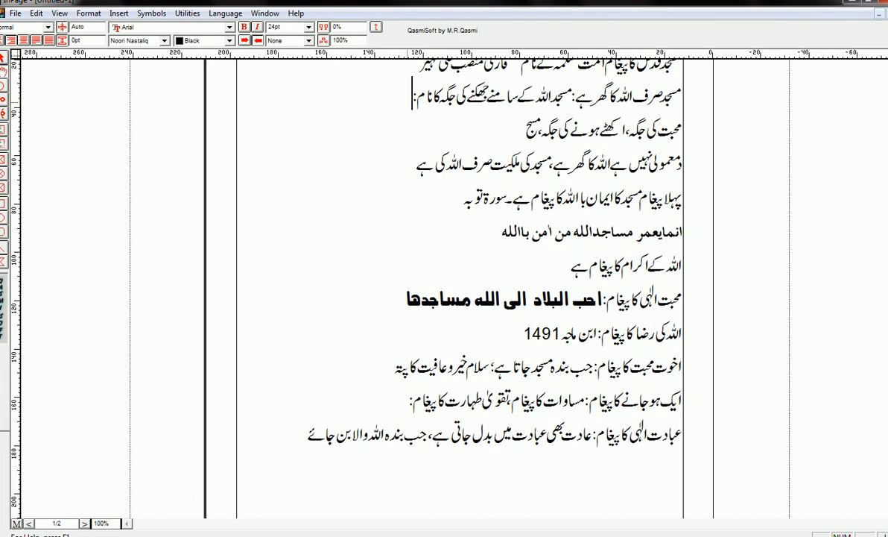
- Add "مساجد مسجد کی جمع ہے وہ جگہ جس کو سجدے کے لیے خاص کیا جائے" after "جھکنے کی جگہ کا نام:"
type("مساجد")
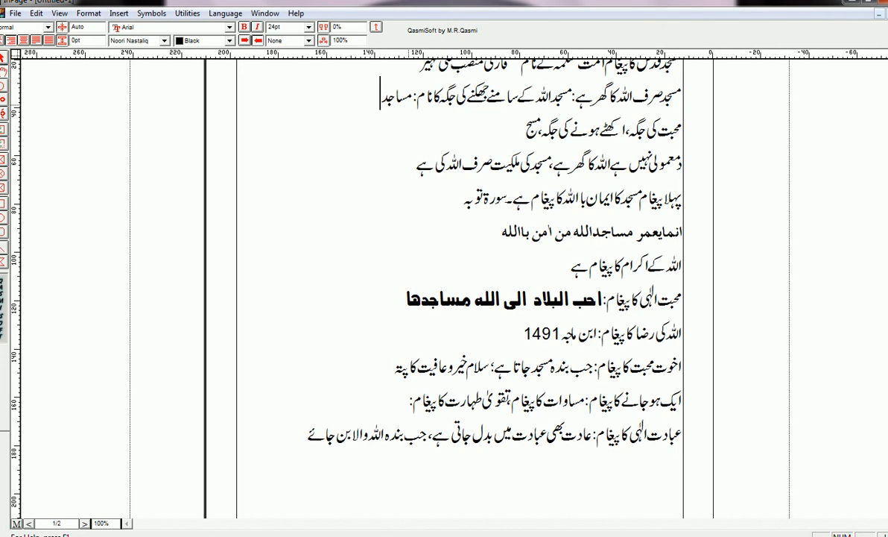
type("مسجد کی جم")
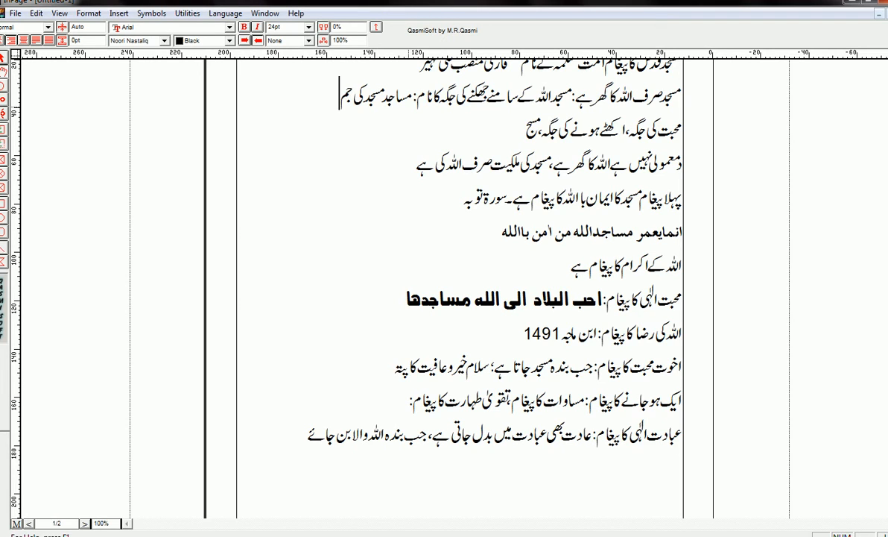
type("ع ہے")
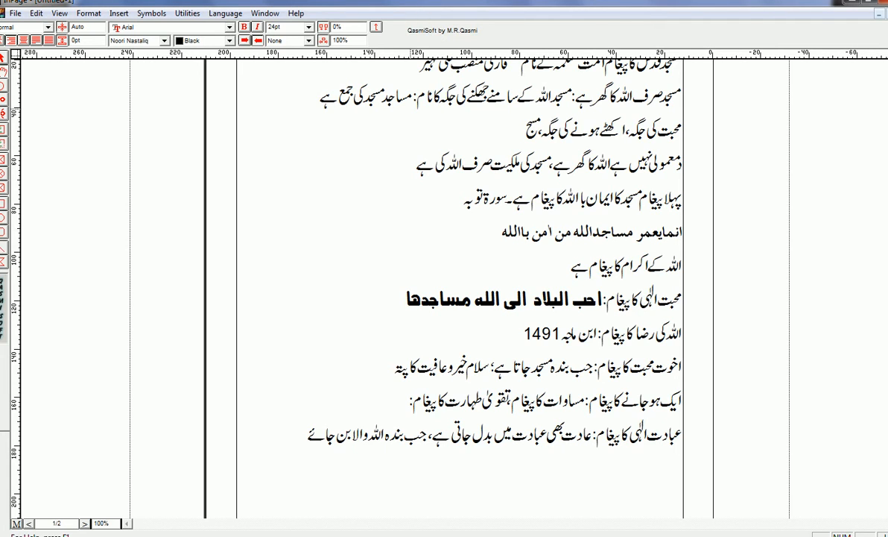
type(" وہ جگہ")
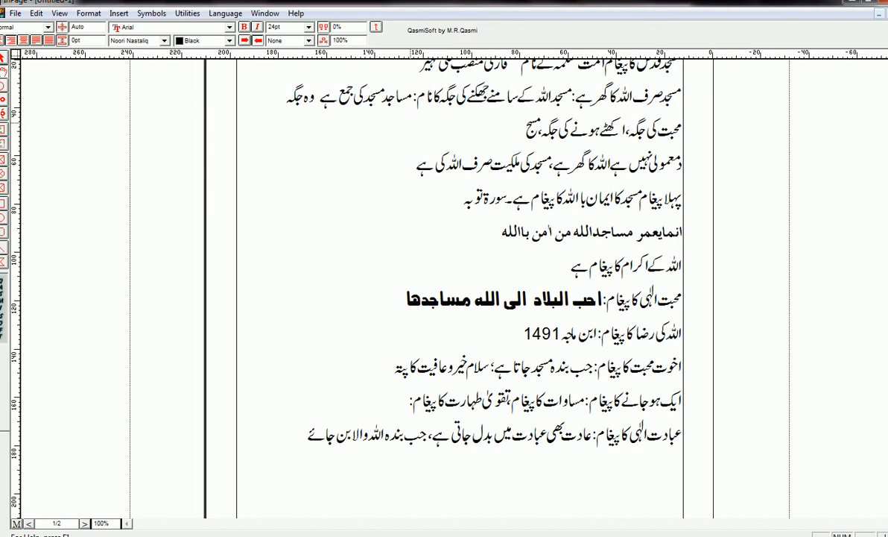
type(" جس کو سج")
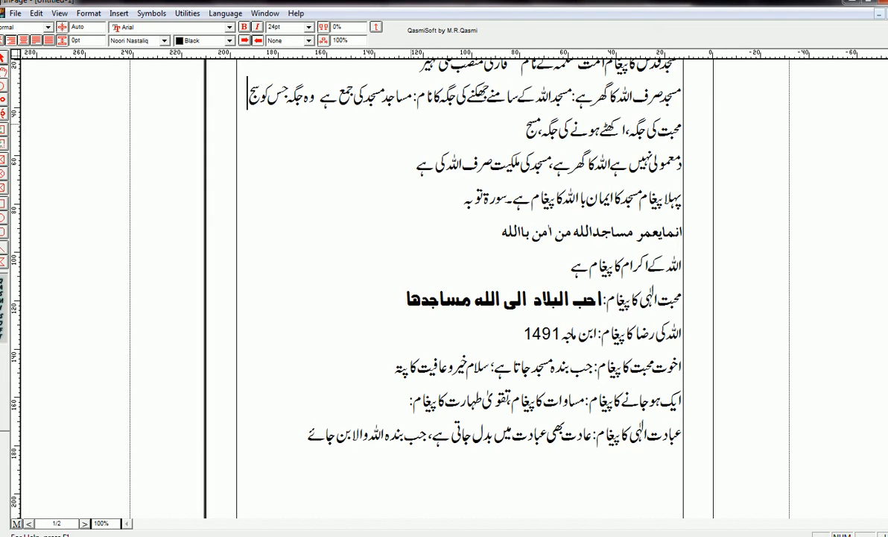
type("دے ک")
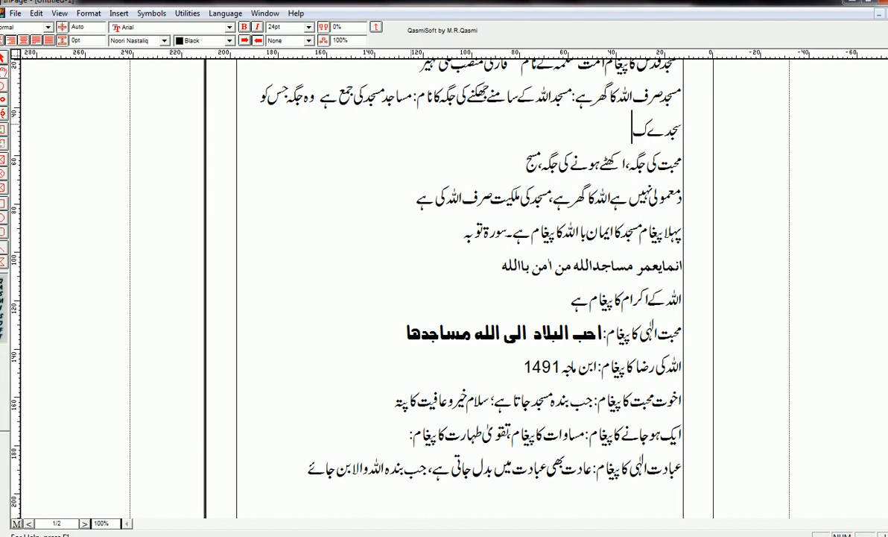
type("ے لیے خ")
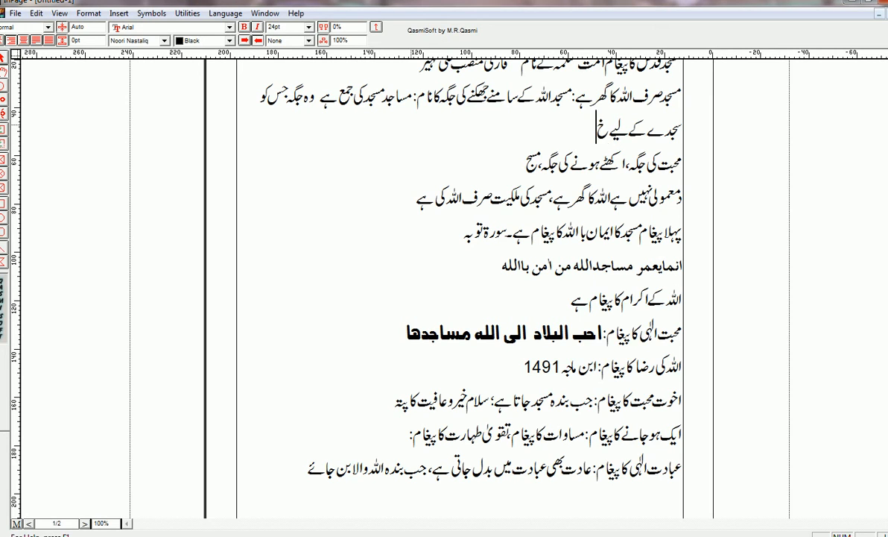
type("اص کیا ج")
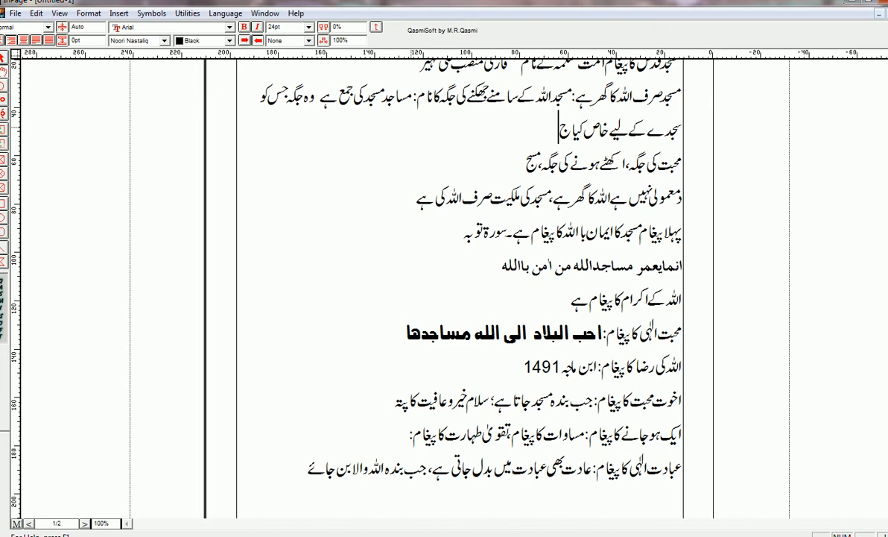
type("ءے")
key("BackSpace")
key("BackSpace")
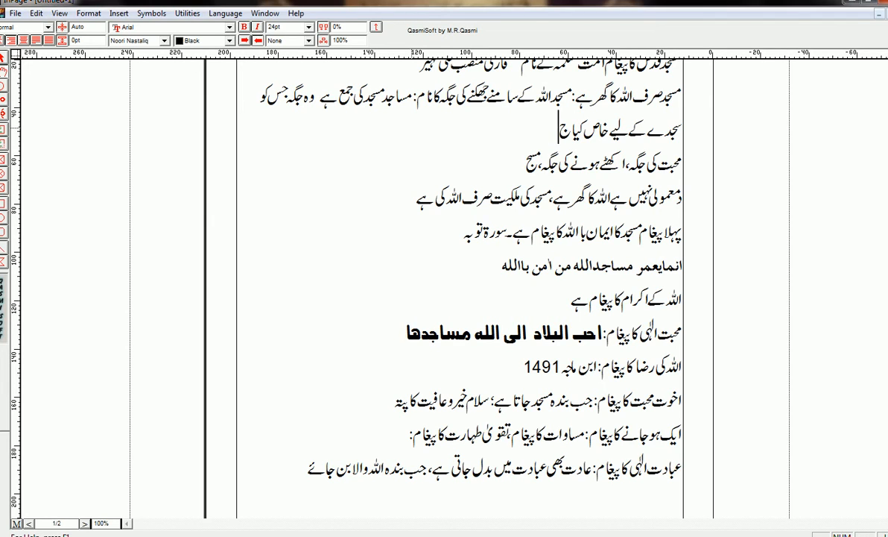
type("ائے")
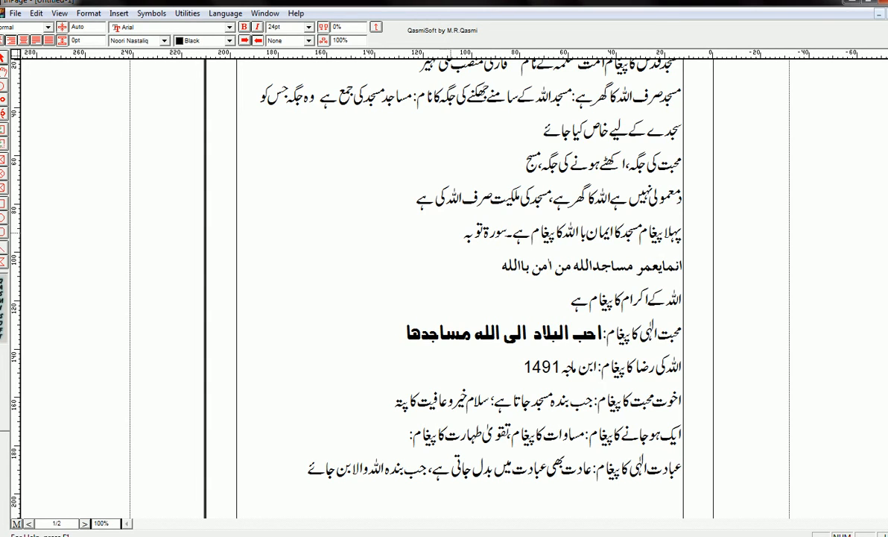
- Move "سورۃ توبہ" onto a new line and join the Arabic verse directly after it
key("Return")
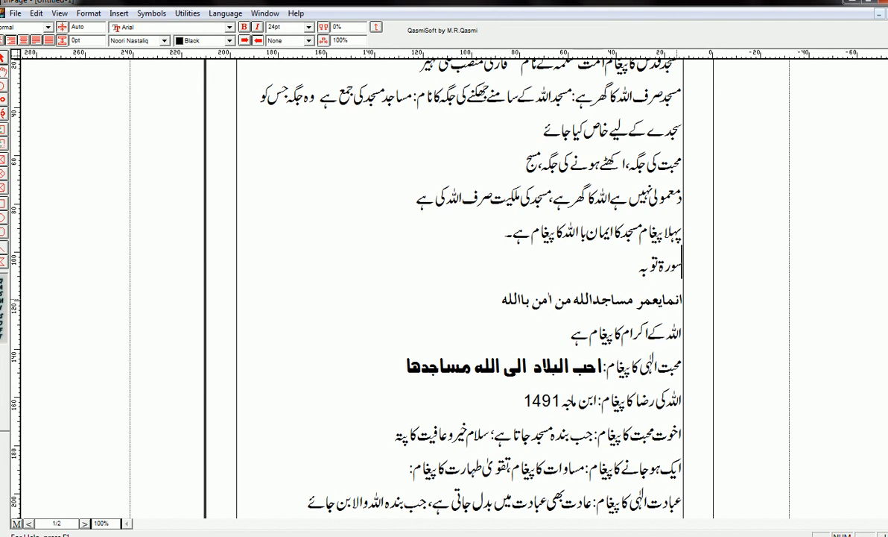
left_click(676, 300)
key("Right")
key("BackSpace")
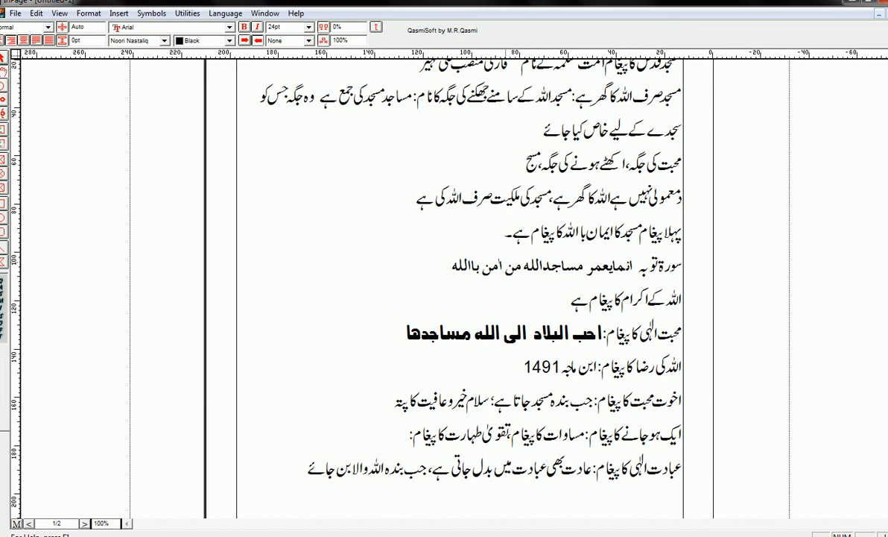
- Append "آج مسجد پکی ایمان کچا،مسجد بڑی ایمان چھوٹا ہے" to the "پہلا پیغام مسجد کا" line
left_click(505, 232)
type("آج مسجدپکی ایمان ک")
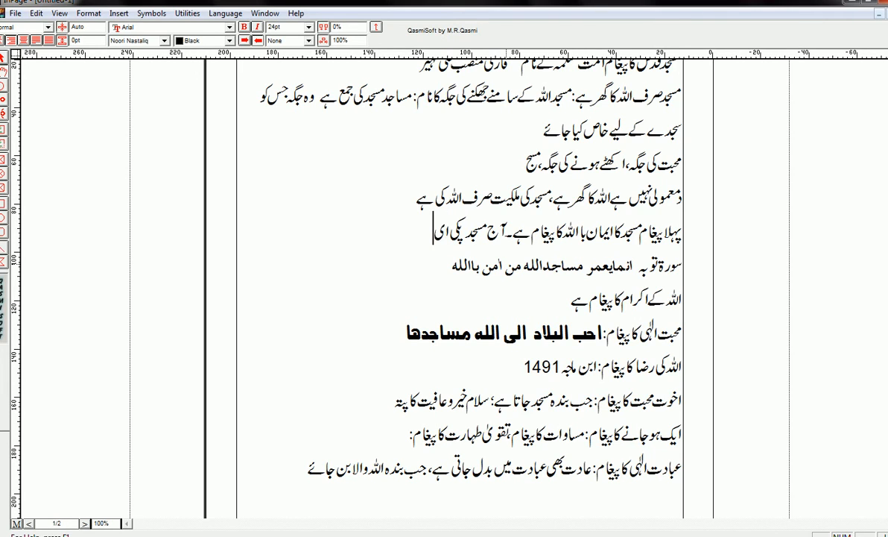
type("چا")
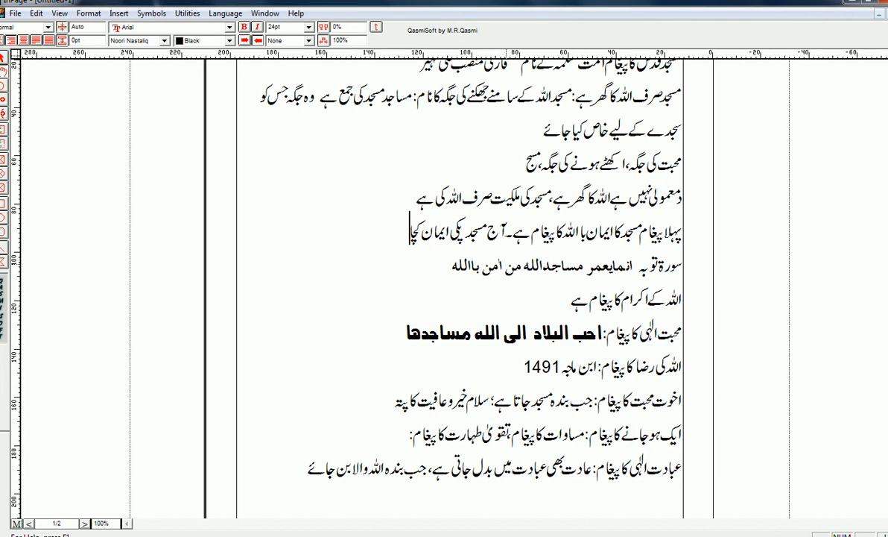
type("،مسجد بڑی")
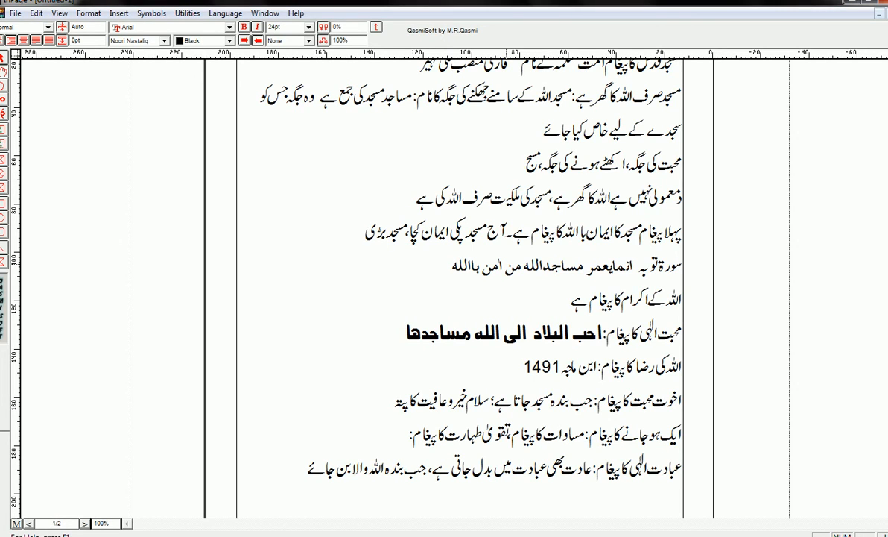
type(" ایمن")
key("BackSpace")
type("ان چھوٹا")
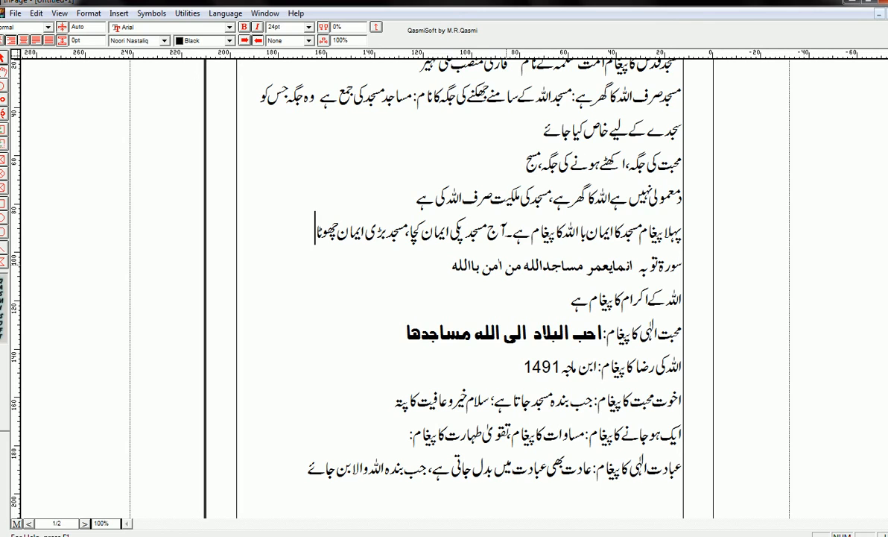
type(" ہے")
- Copy the whole InPage text frame and paste it into the mosque banner document in CorelDRAW
left_click(324, 532)
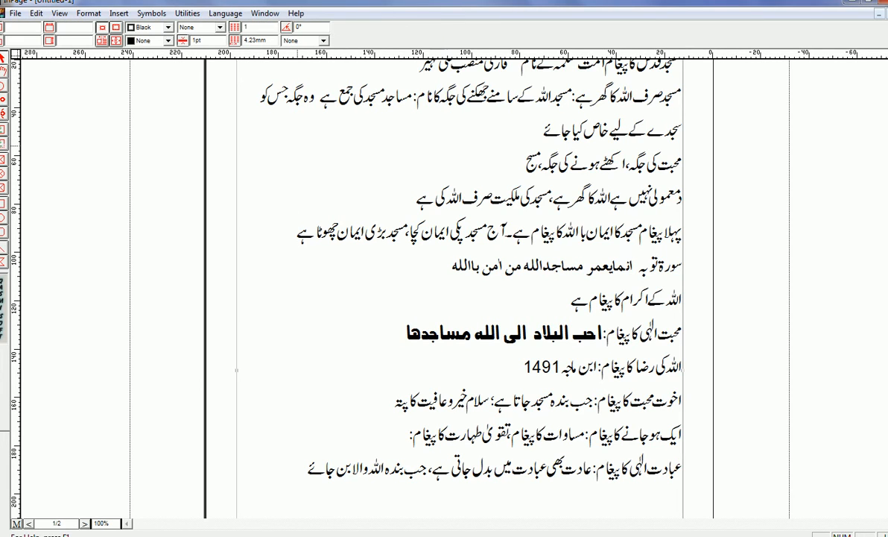
right_click(297, 147)
left_click(328, 202)
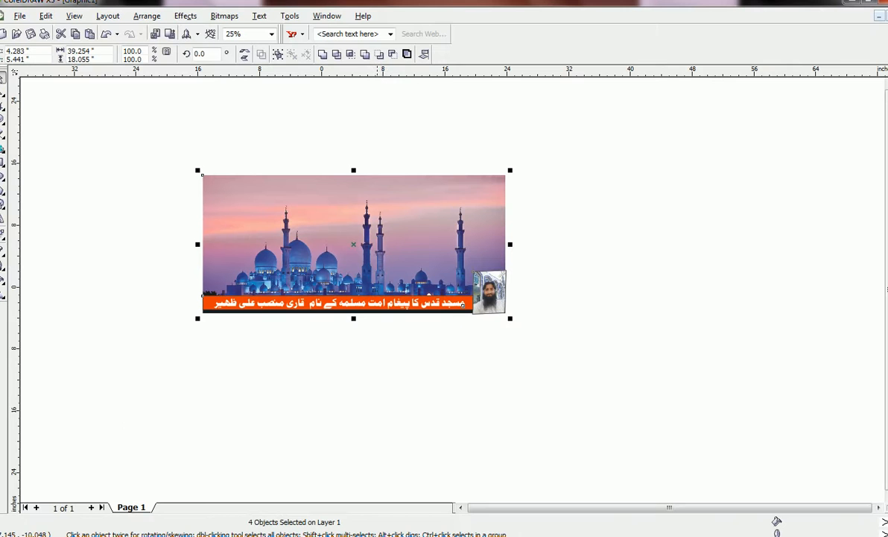
right_click(636, 265)
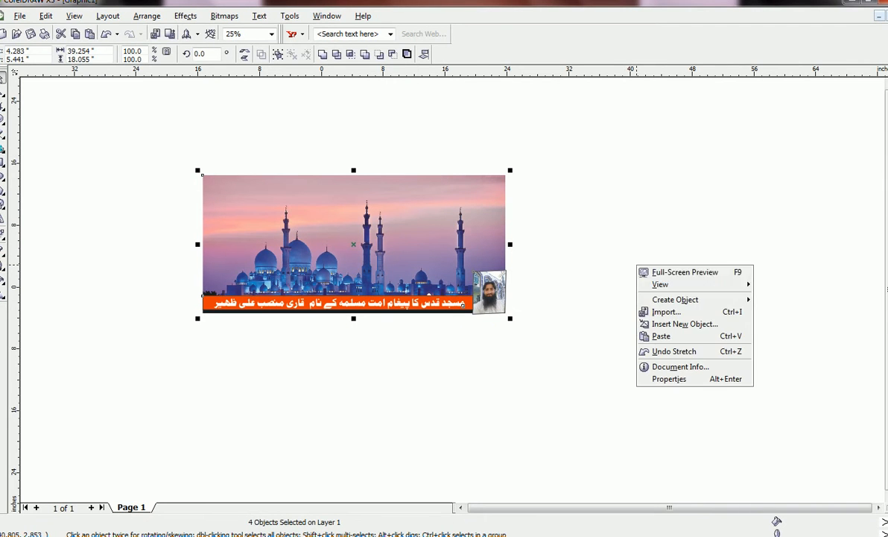
left_click(663, 337)
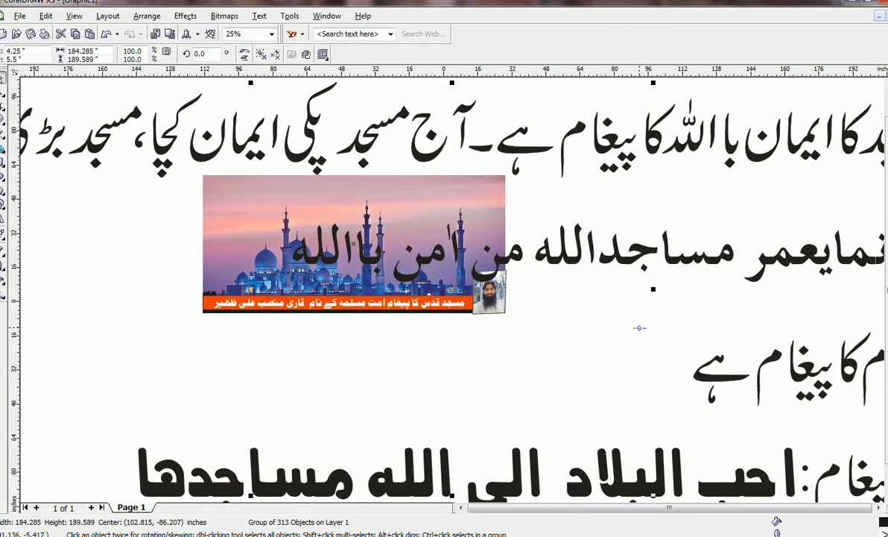
- Scale the pasted text group proportionally to a width of 10 inches
key("F4")
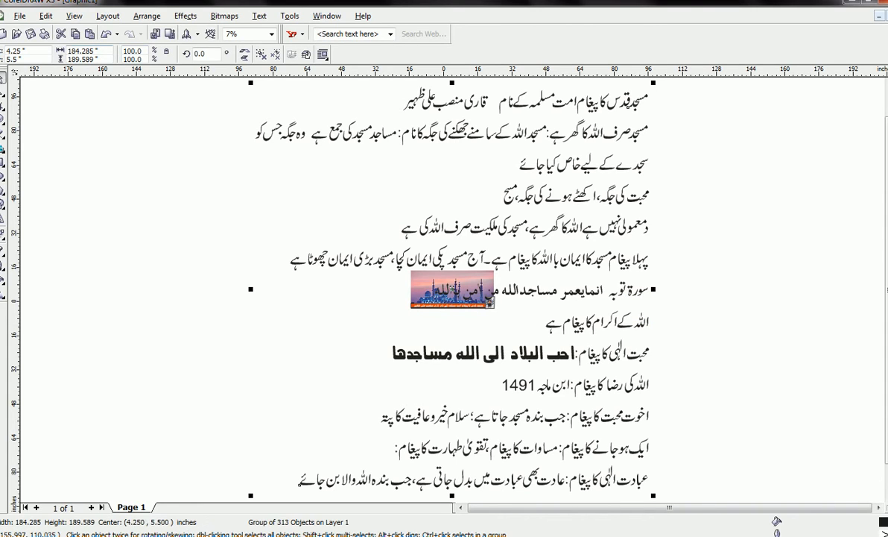
left_click_drag(100, 51, 63, 51)
type("10")
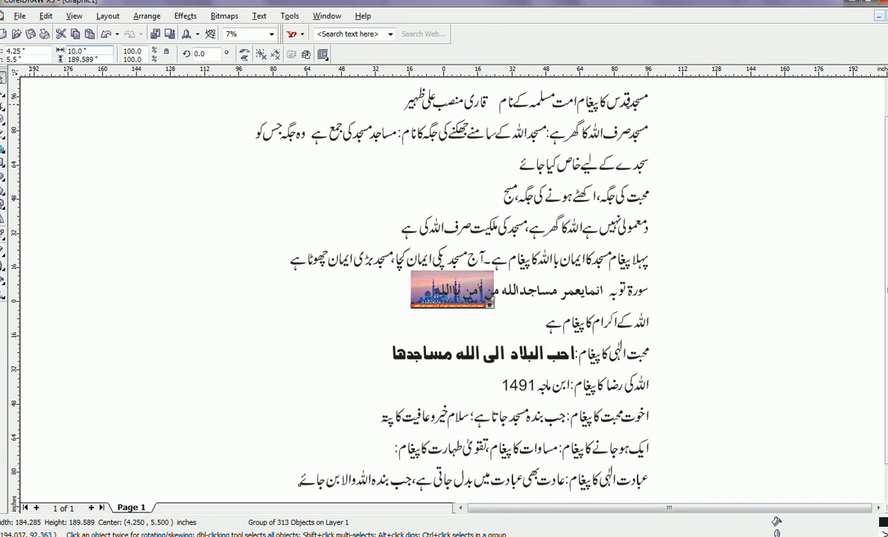
key("Return")
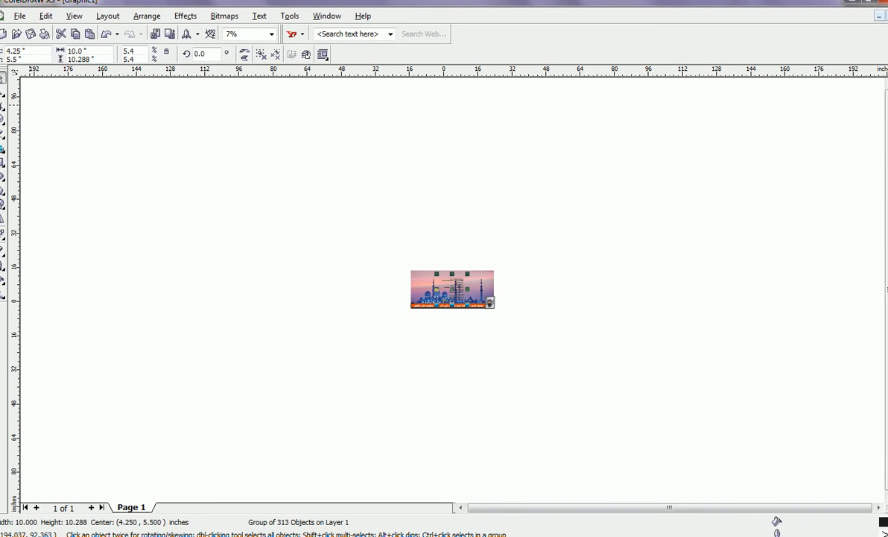
- Move the text group into the banner's upper-left corner and shrink it to about 8.13 inches wide
scroll(475, 276, "up", 1)
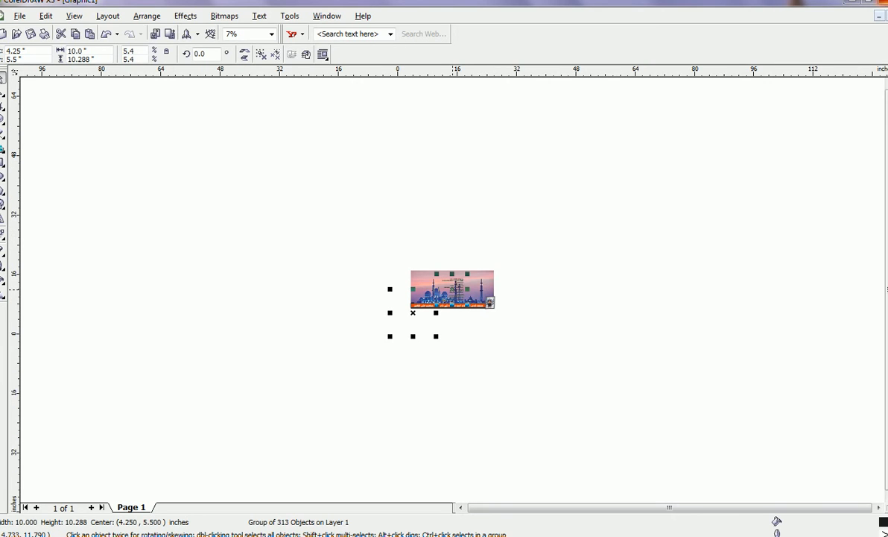
scroll(358, 239, "up", 1)
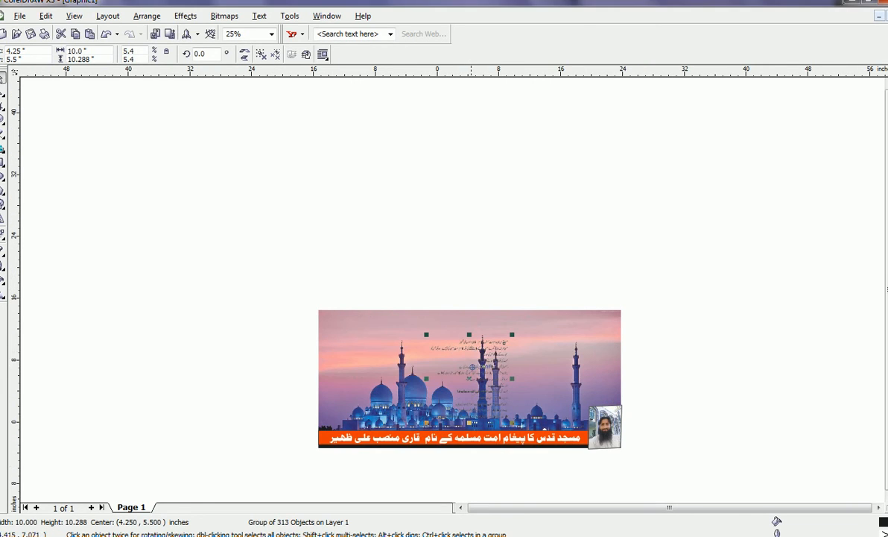
left_click_drag(472, 373, 362, 351)
scroll(355, 362, "up", 2)
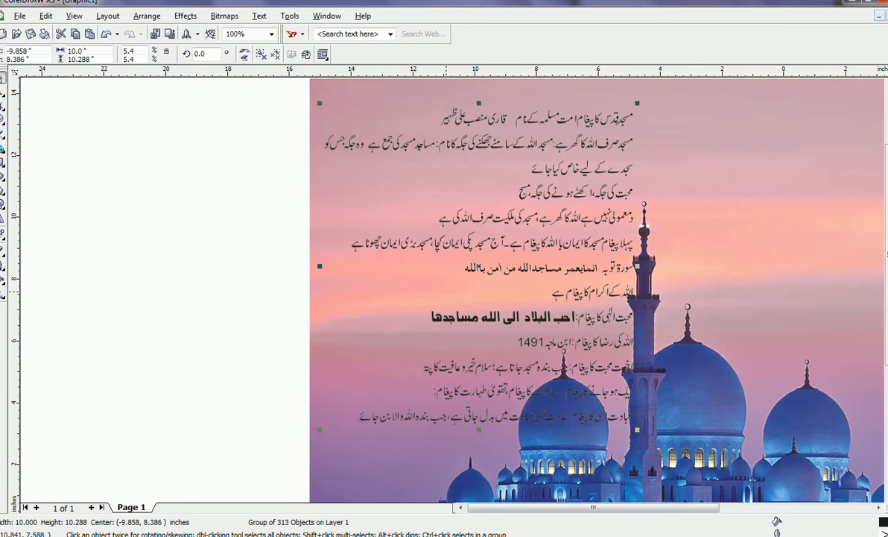
left_click_drag(501, 247, 498, 229)
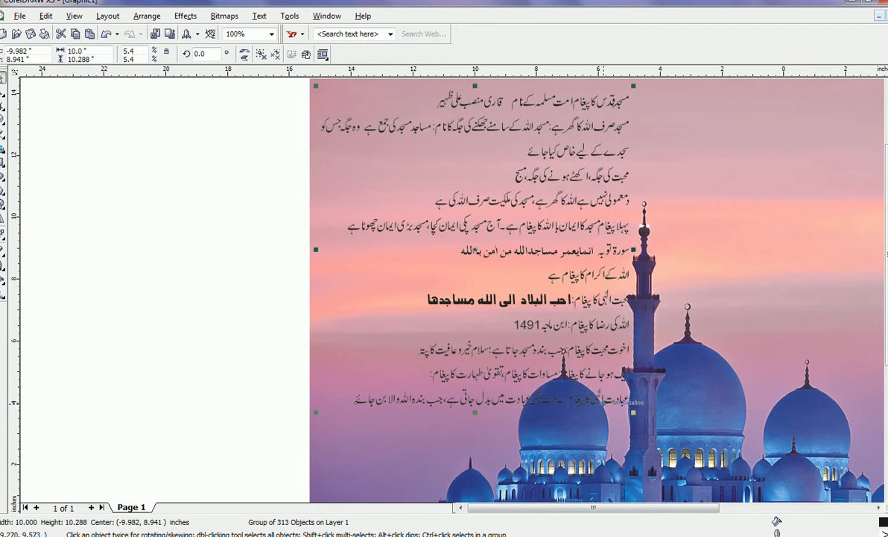
left_click_drag(635, 411, 576, 353)
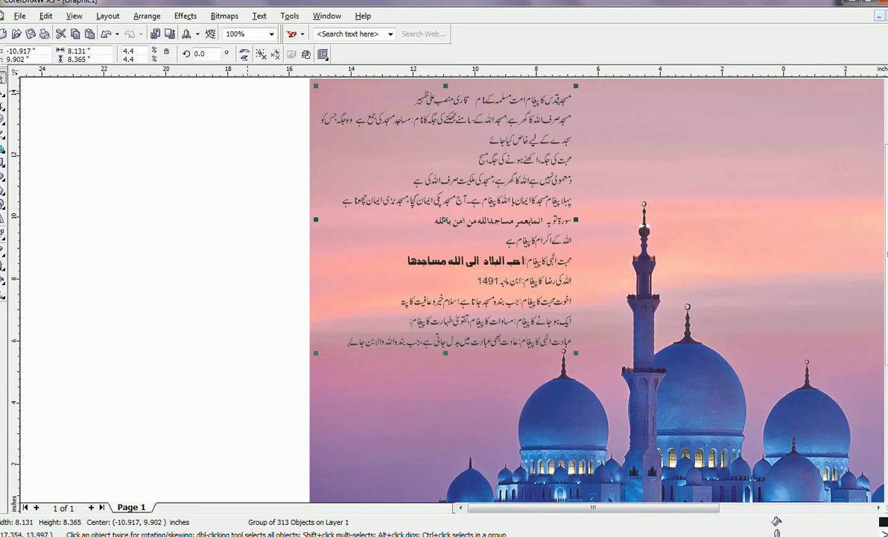
- Ungroup the text and move "مسجد قدس کا پیغام امت مسلمہ کے نام" to the banner's upper middle, enlarged to about 8.16 inches wide
left_click(261, 54)
key("Escape")
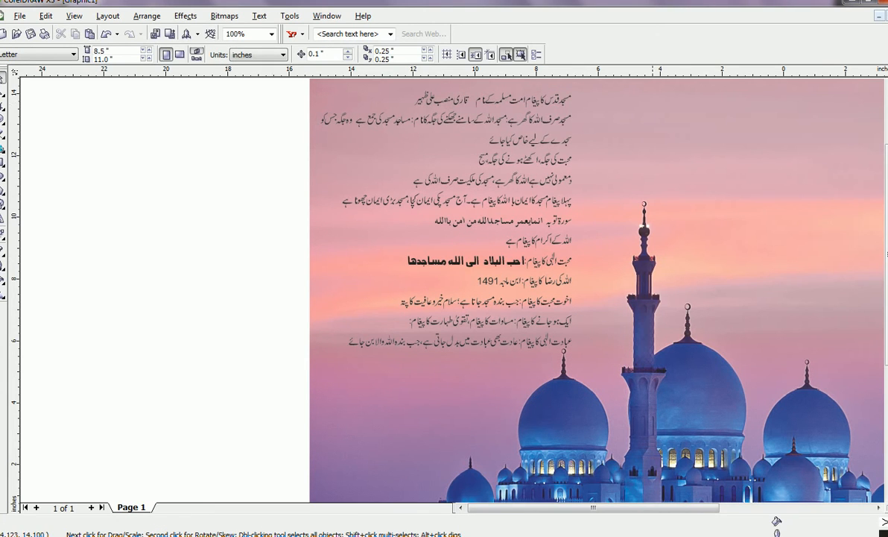
scroll(610, 112, "down", 1)
scroll(453, 289, "up", 1)
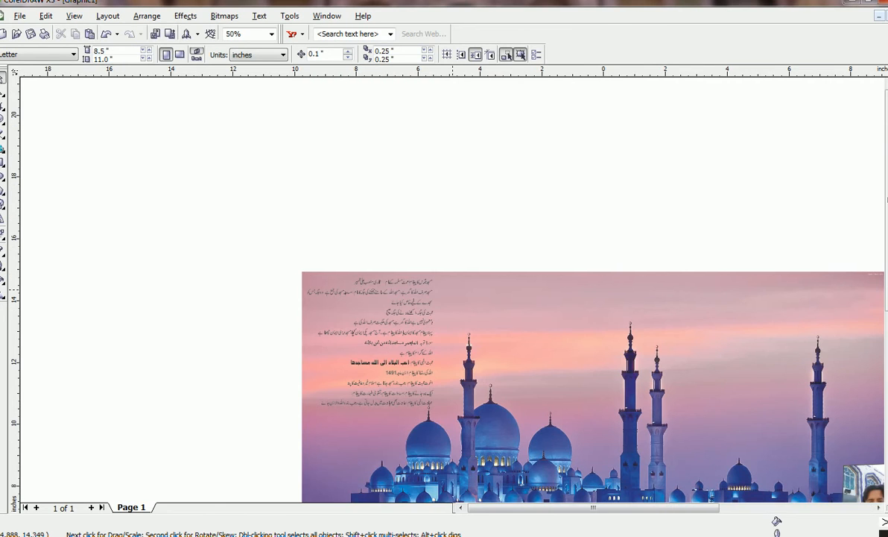
scroll(453, 290, "up", 1)
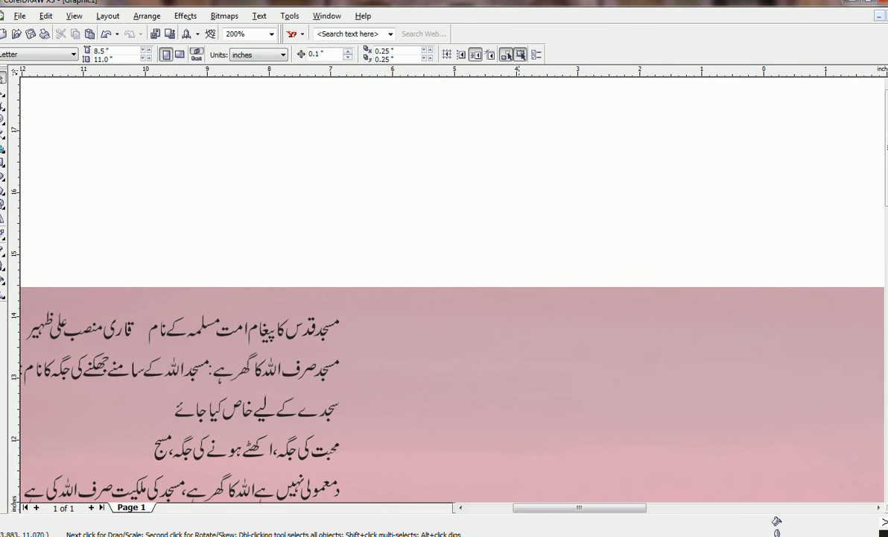
left_click_drag(227, 335, 133, 358)
left_click_drag(221, 330, 766, 381)
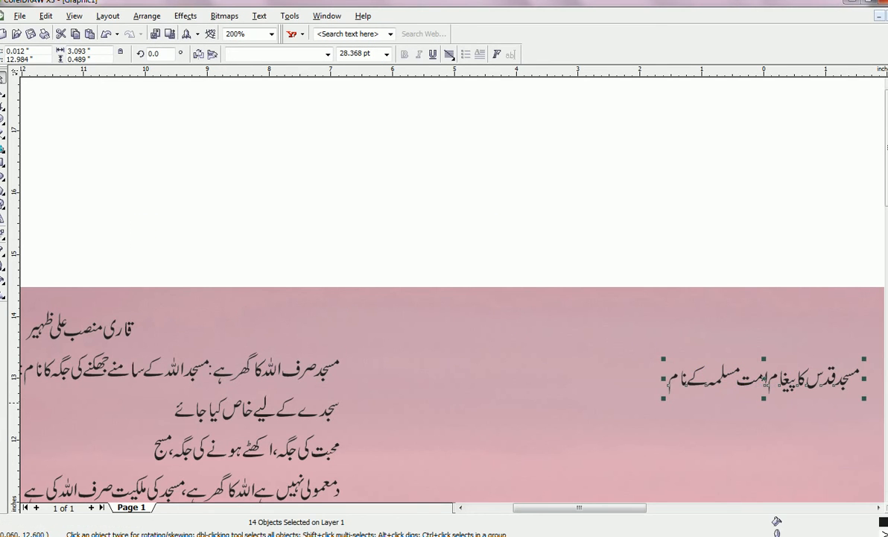
left_click_drag(665, 398, 507, 422)
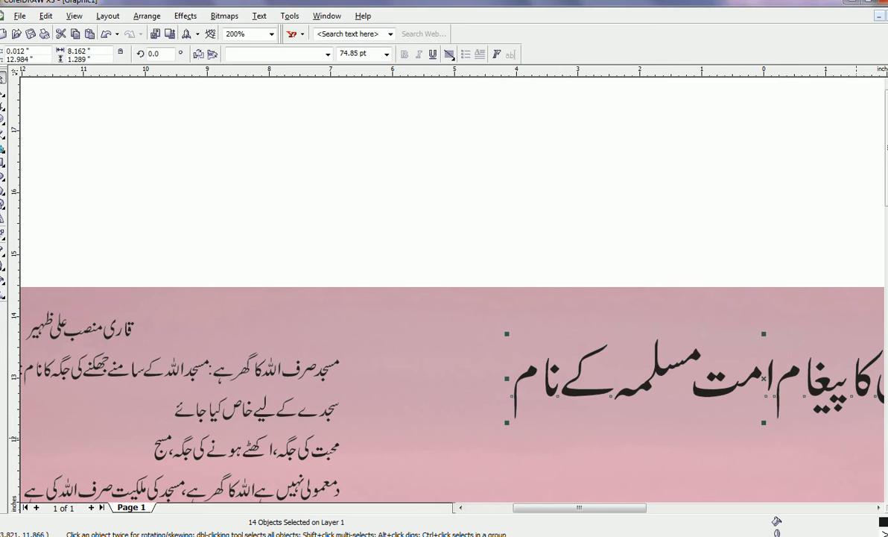
- Fill the title phrase with orange and give it an 8 pt white outline placed behind the fill and scaling with the image
left_click(887, 291)
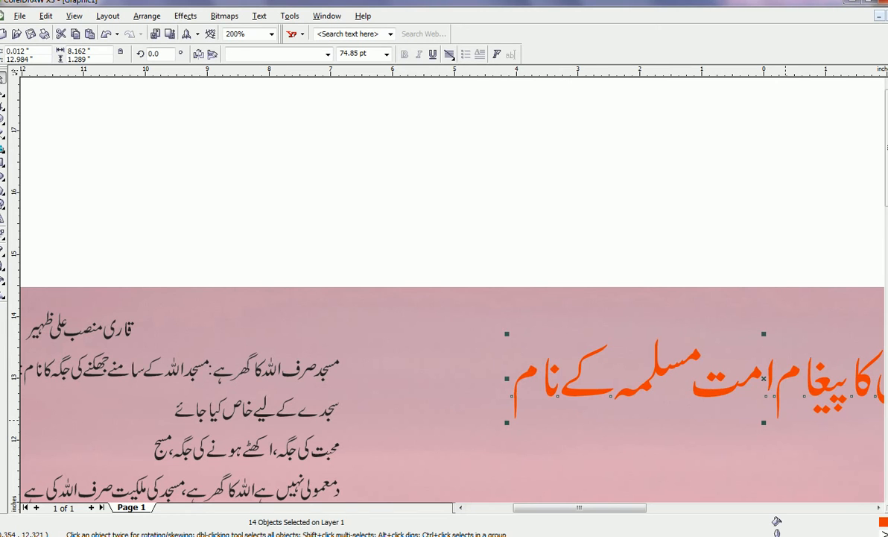
right_click(887, 201)
key("F12")
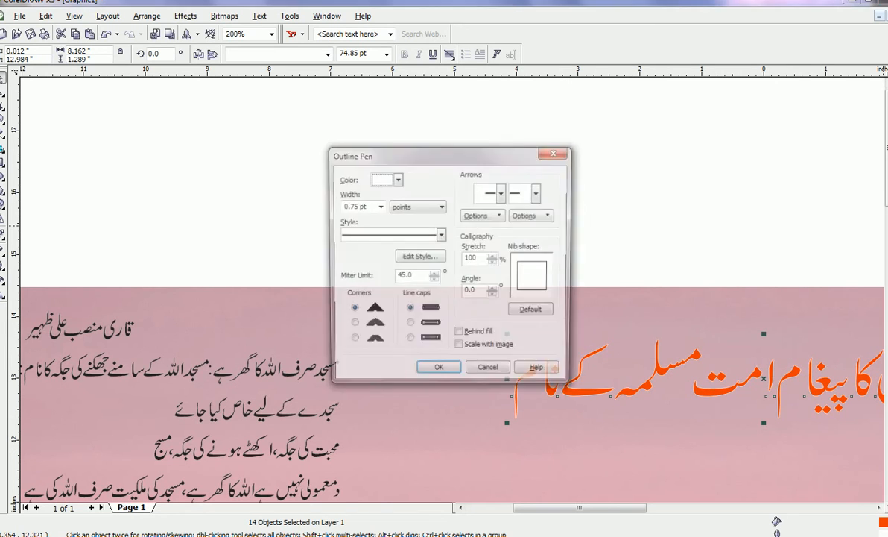
left_click(379, 207)
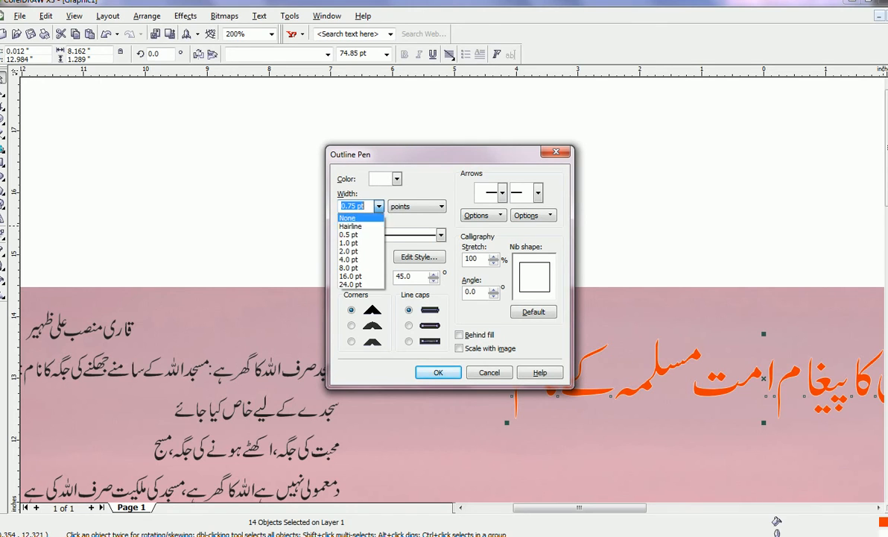
left_click(361, 267)
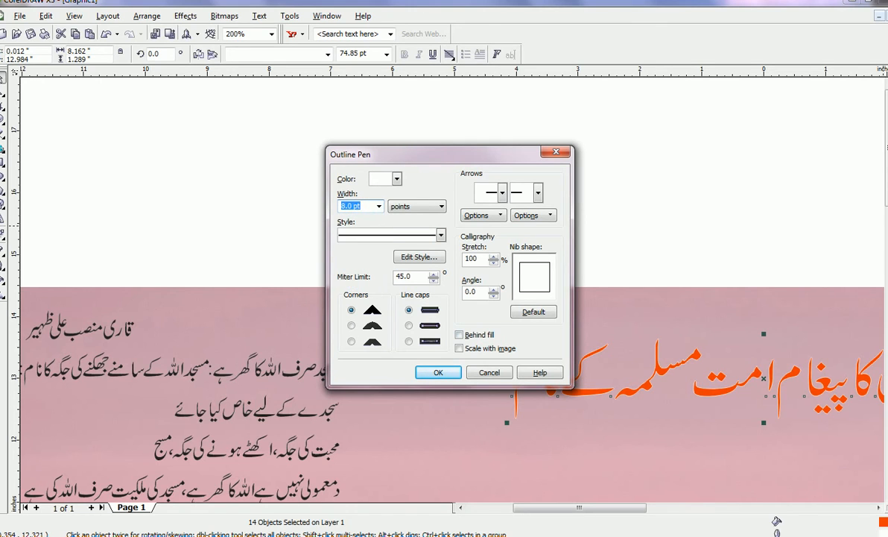
left_click(459, 335)
left_click(459, 348)
key("Return")
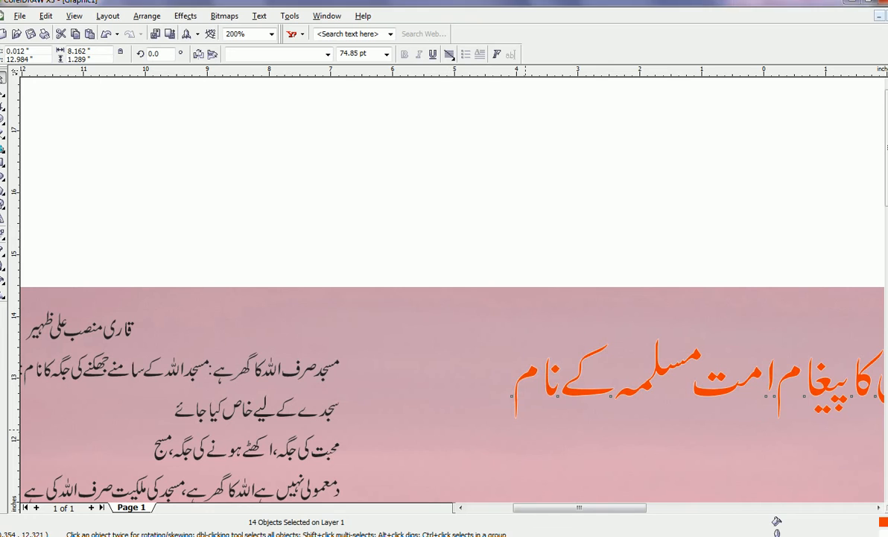
- Enlarge the outlined title phrase to about 9.66 inches wide and group its letters
left_click_drag(506, 424, 414, 438)
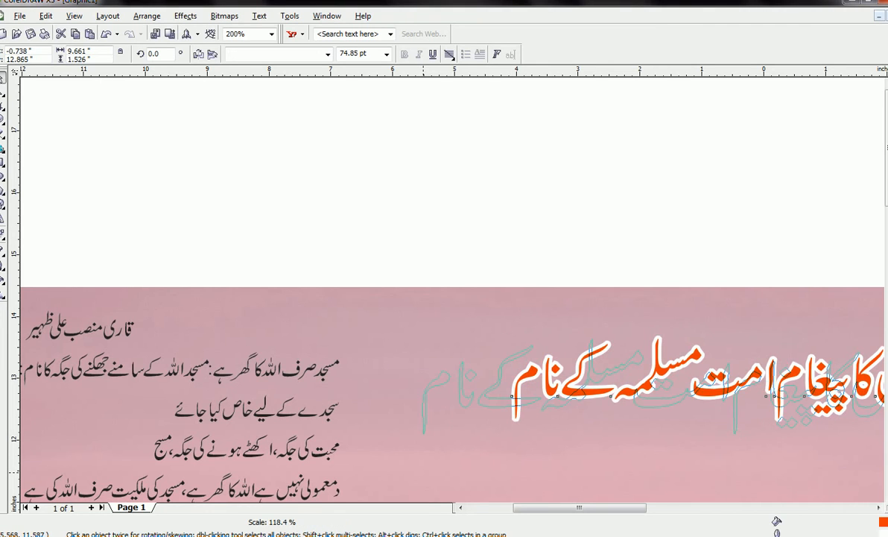
key("ctrl+d")
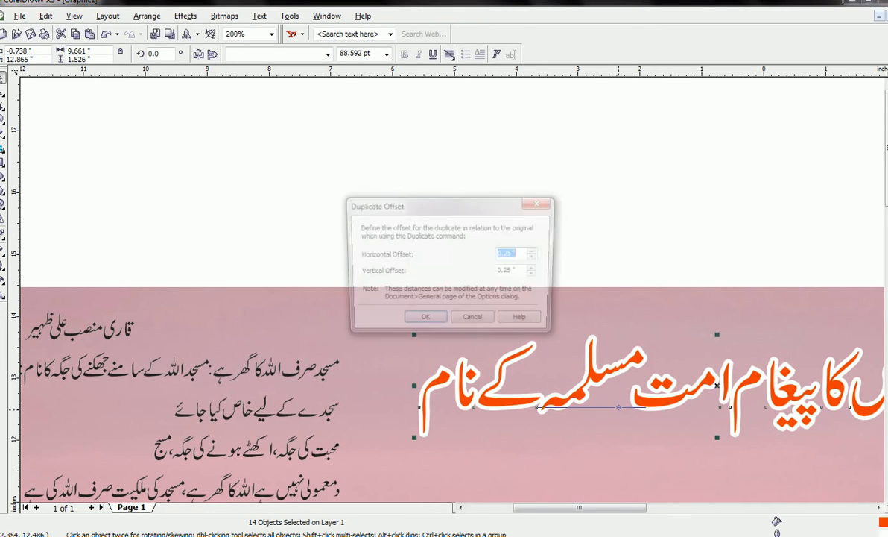
left_click(474, 321)
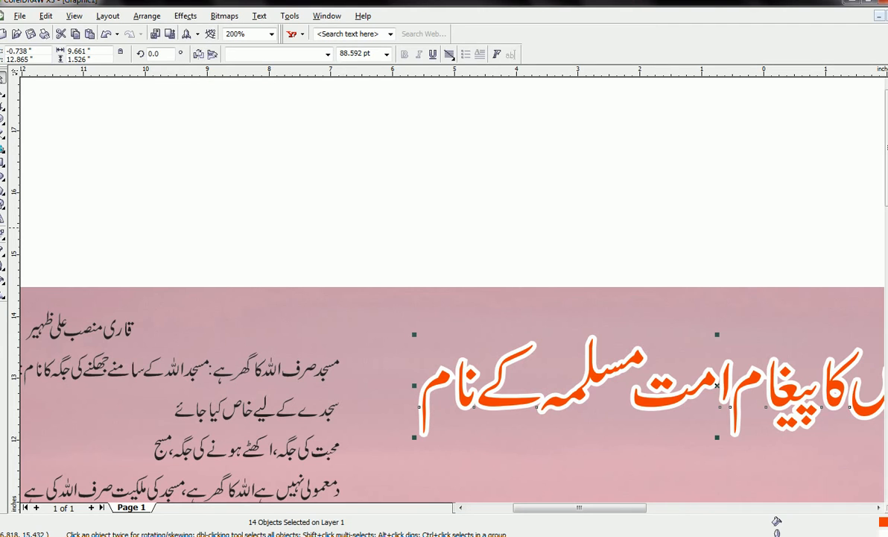
key("ctrl+g")
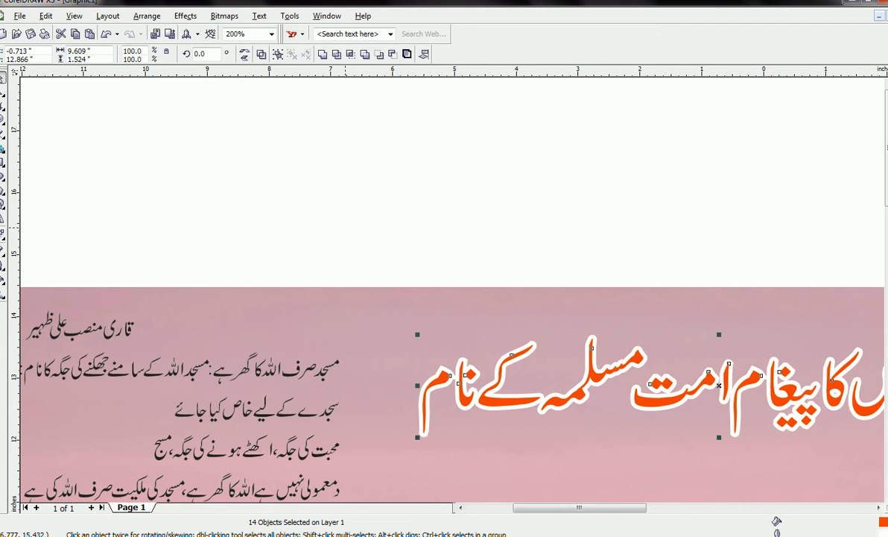
- Center the title group horizontally on the banner background
scroll(454, 291, "down", 1)
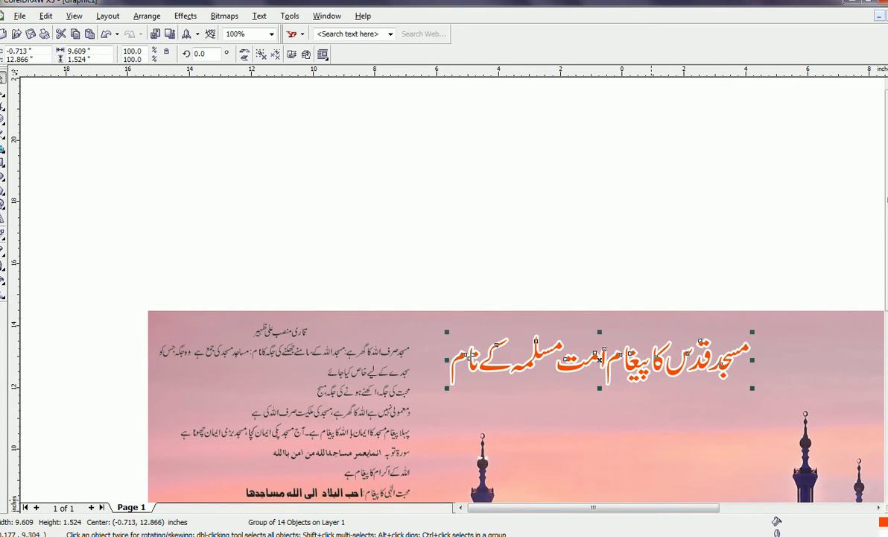
key("ctrl+a")
key("c")
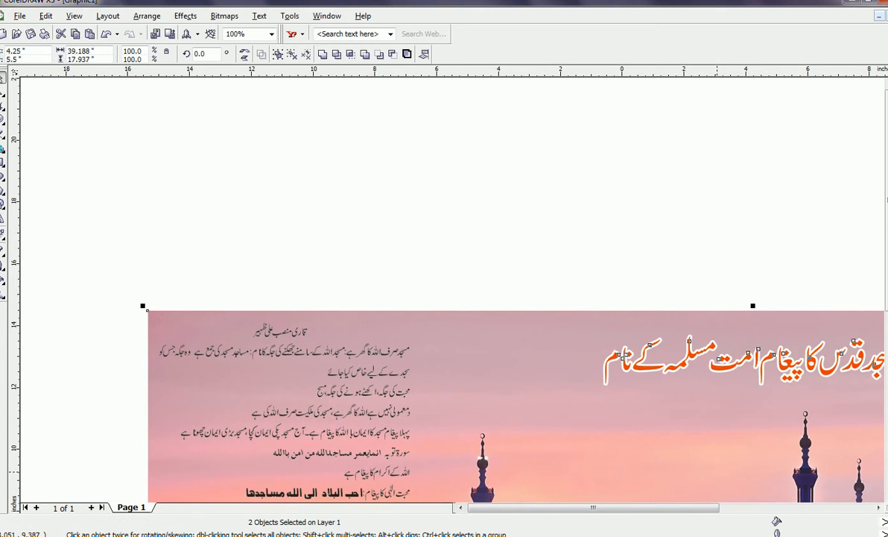
left_click(622, 304)
left_click_drag(635, 507, 665, 508)
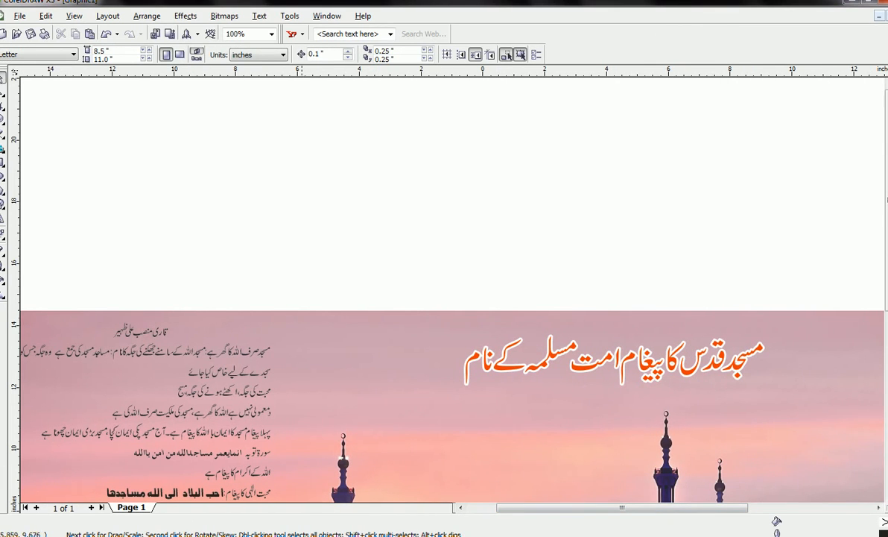
- Move the text lines from "پہلا پیغام مسجد کا" down to the last one into the banner's right part and group them
scroll(447, 299, "down", 3)
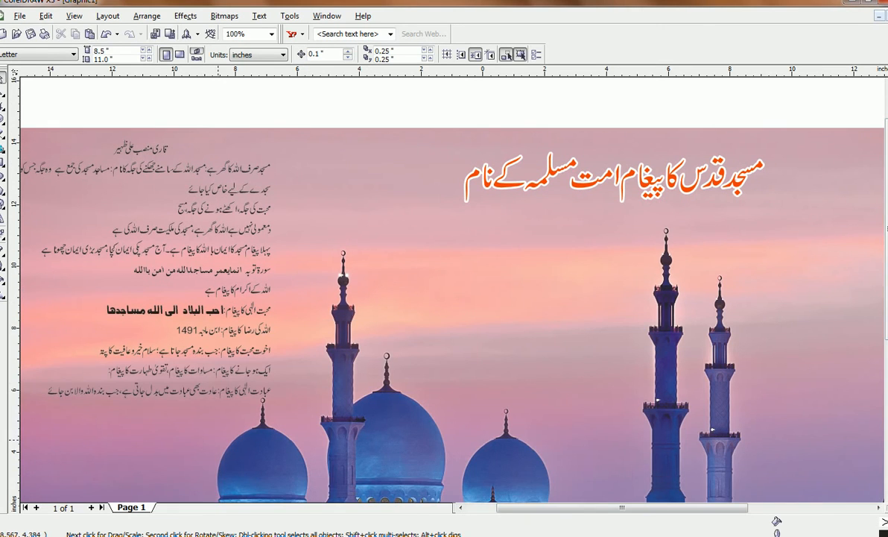
scroll(304, 403, "down", 1)
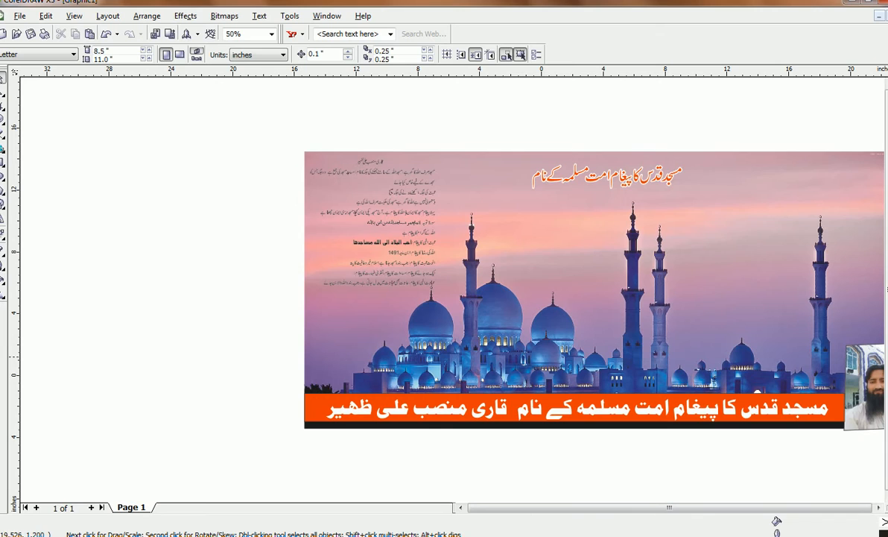
left_click_drag(227, 358, 471, 172)
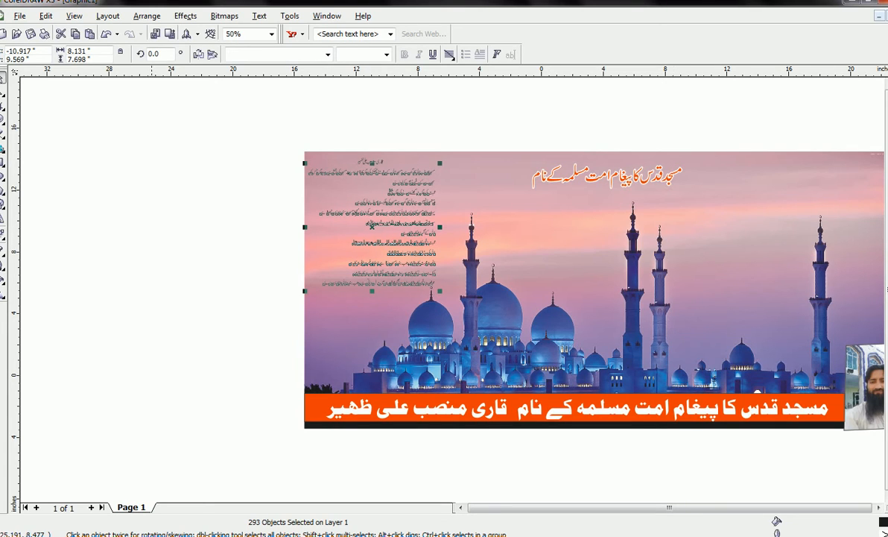
left_click(152, 243)
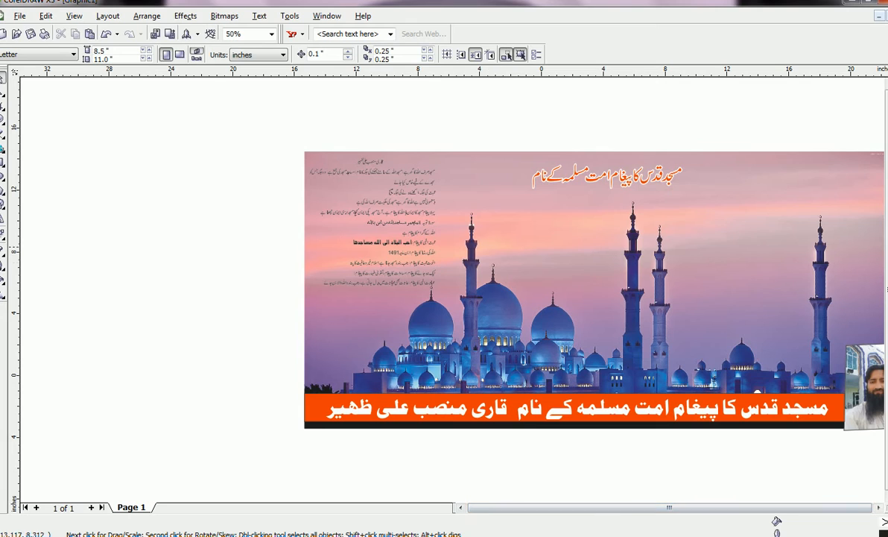
left_click_drag(255, 335, 449, 192)
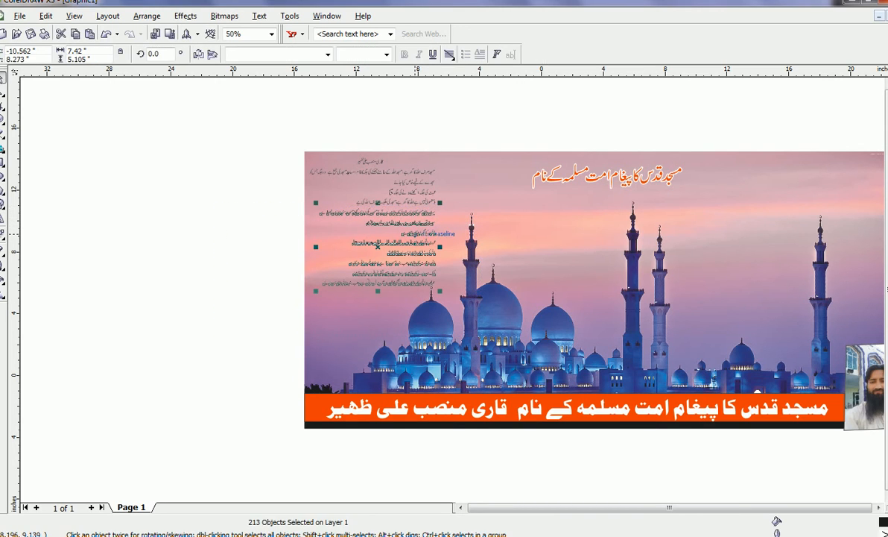
left_click_drag(395, 216, 765, 250)
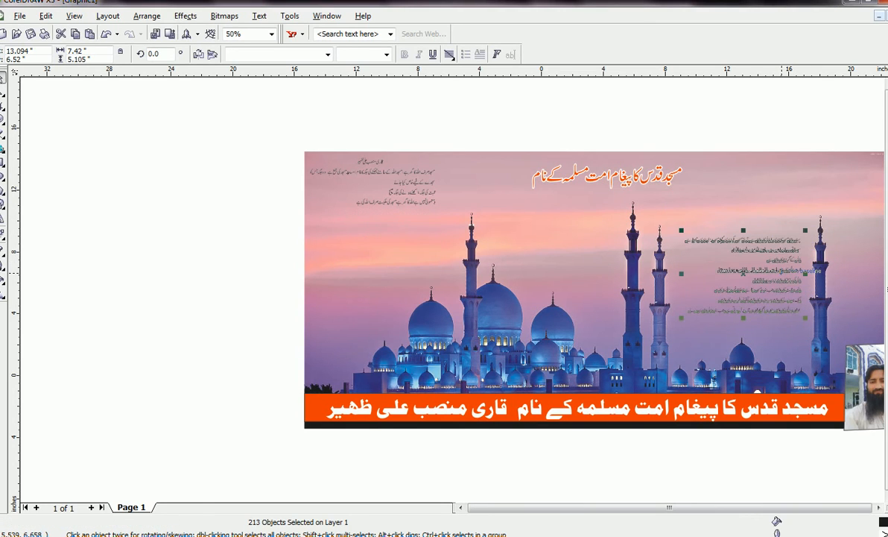
key("ctrl+g")
- Place the reciter's name below the remaining upper-left lines, enlarged to about 9.06 inches wide, and group its letters
left_click_drag(474, 134, 454, 279)
left_click_drag(364, 249, 308, 232)
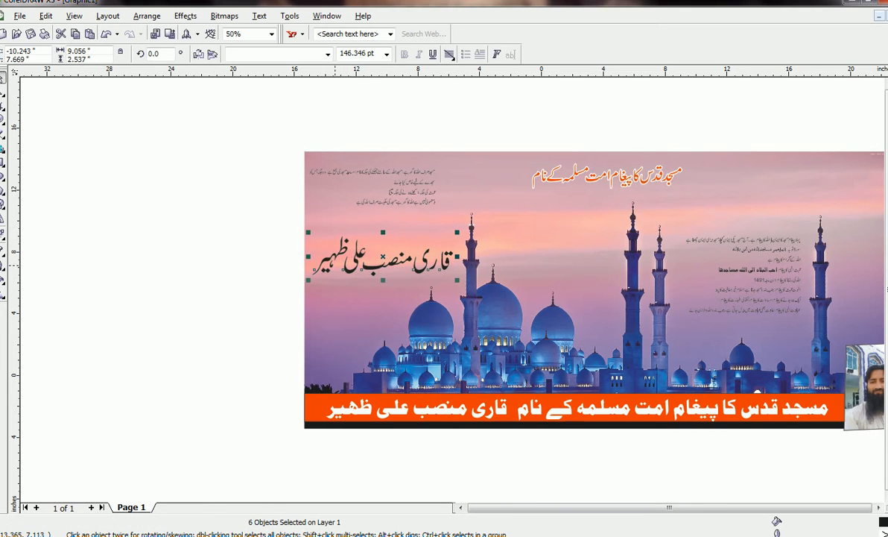
key("ctrl+g")
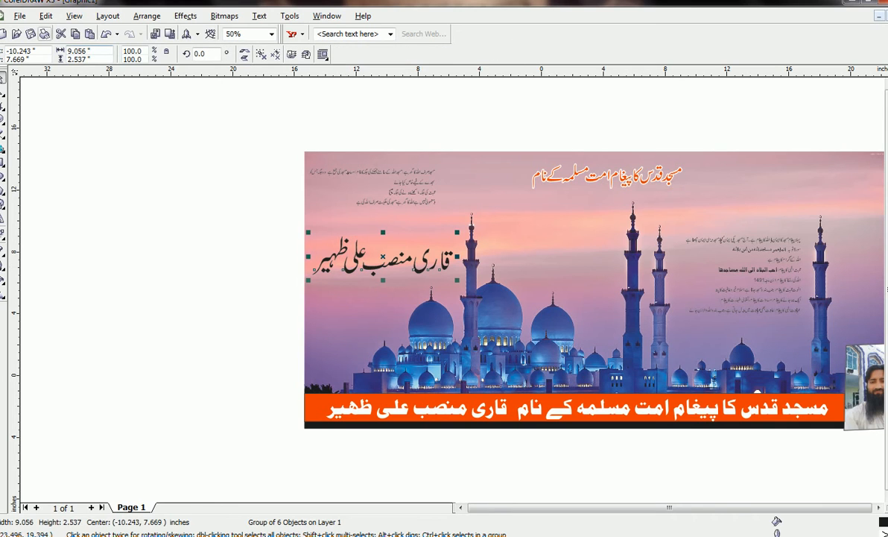
- Copy the outline pen, outline colour and fill of the title to the reciter's name group
left_click(46, 16)
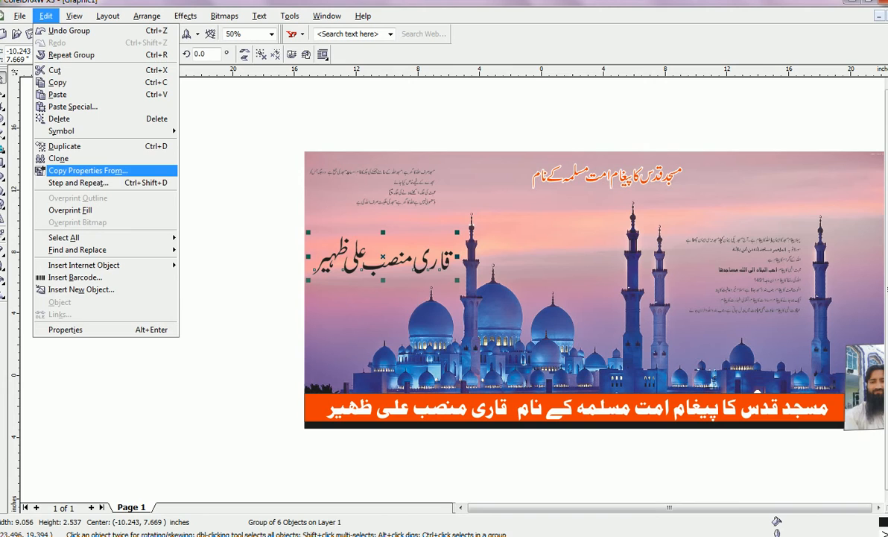
left_click(149, 171)
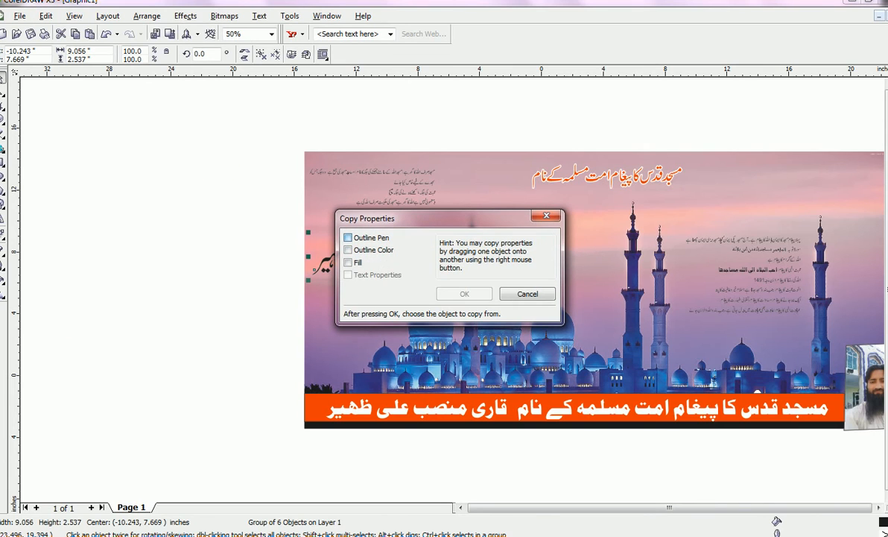
left_click(347, 237)
left_click(347, 249)
key("Return")
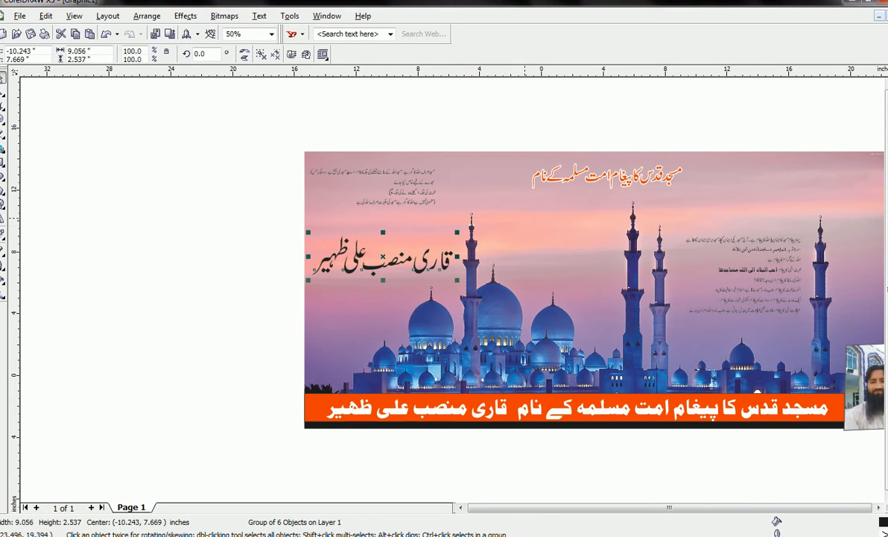
key("Escape")
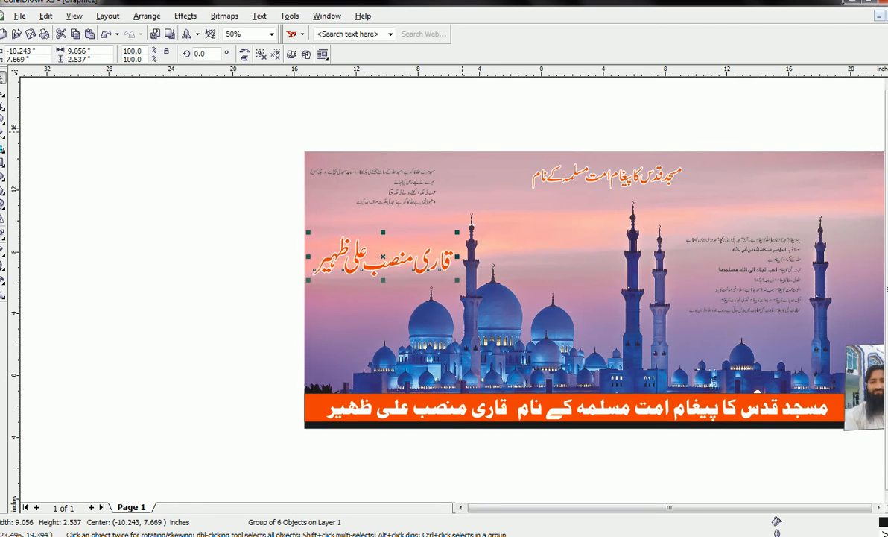
- Copy the title's outline and fill properties to the upper-left message lines, and group their letters
mouse_move(478, 120)
left_mouse_down()
mouse_move(313, 219)
mouse_move(282, 227)
left_mouse_up()
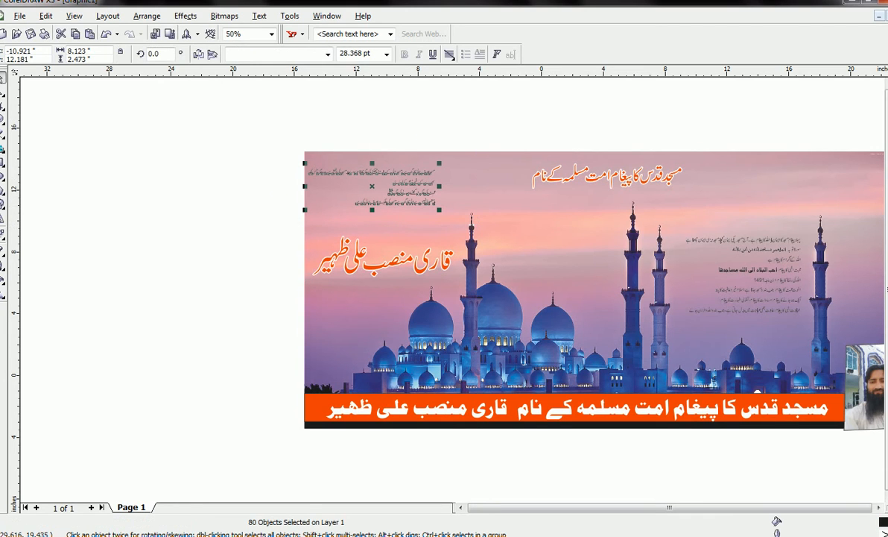
left_click(46, 15)
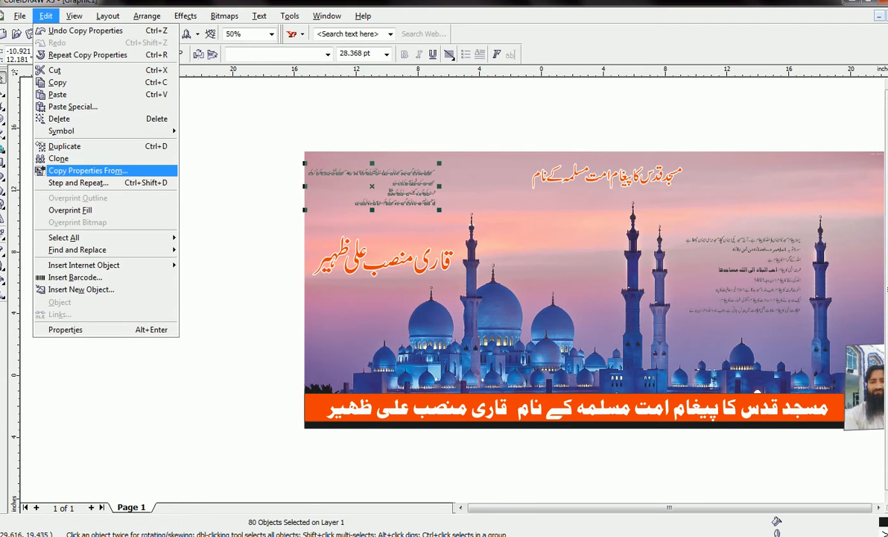
left_click(88, 171)
key("Return")
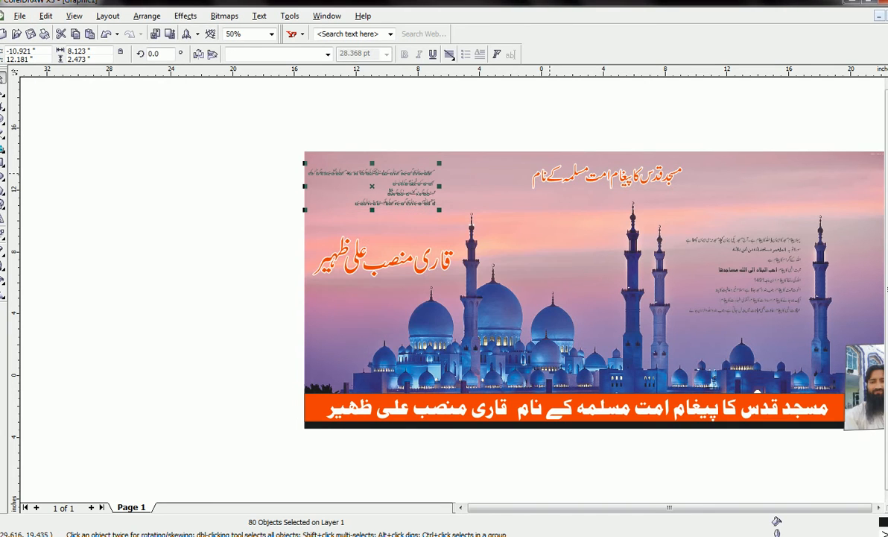
left_click(556, 180)
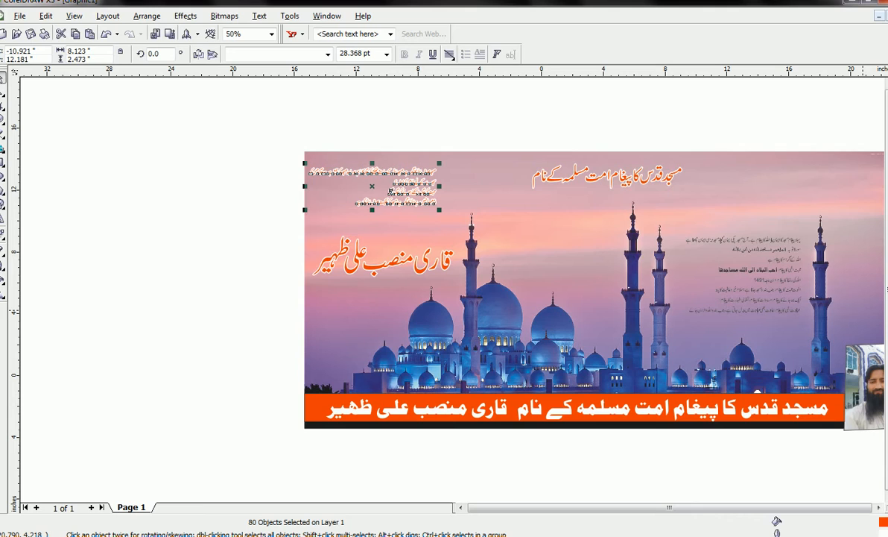
key("ctrl+g")
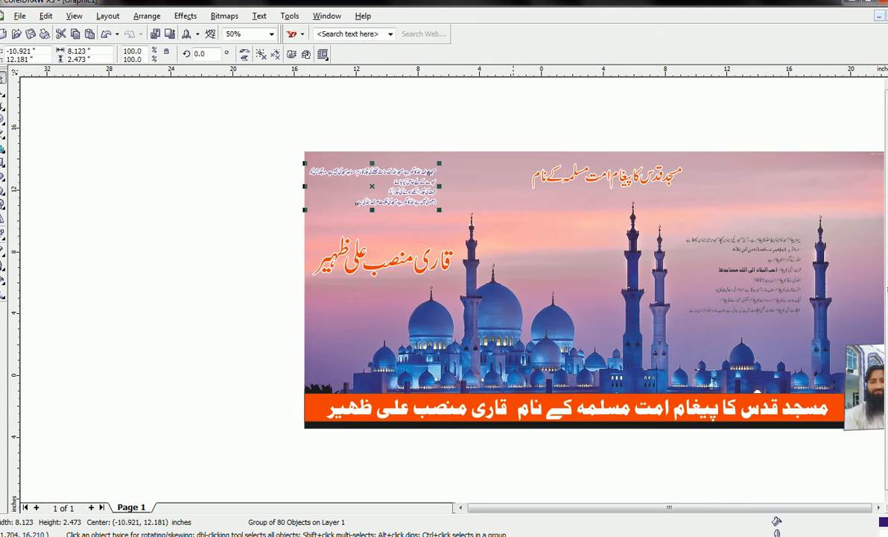
- Enlarge the upper-left message group to 10.3 inches wide, undoing any shift of the background picture
left_click_drag(439, 163, 557, 207)
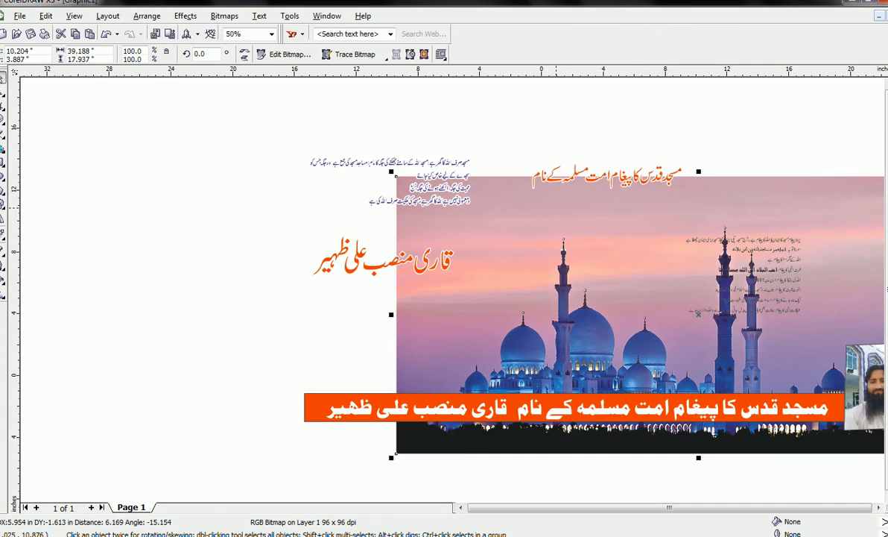
key("ctrl+z")
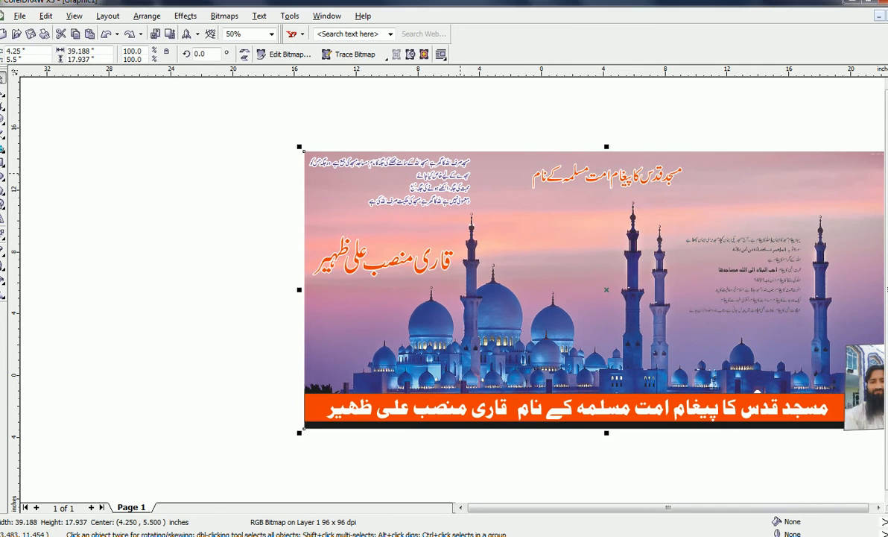
key("Escape")
left_click(463, 162)
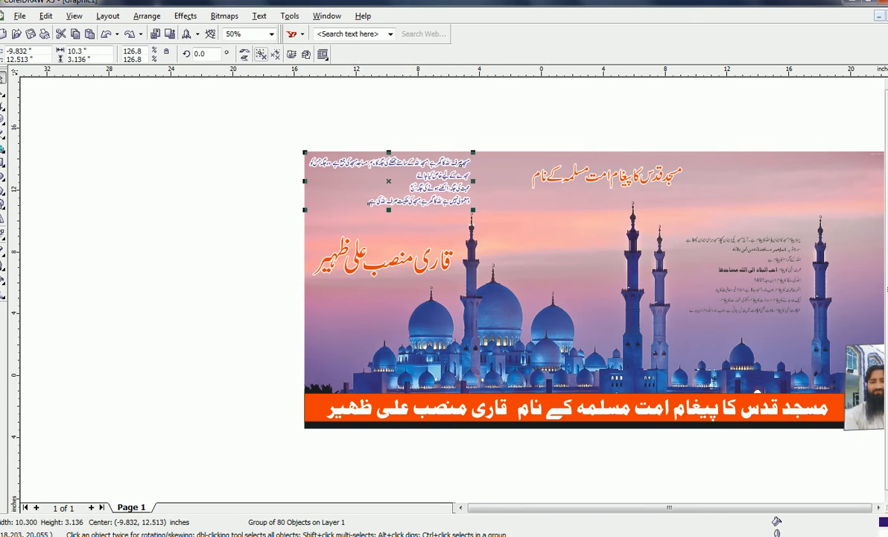
- Ungroup the upper-left message lines and weld their letters together
left_click(243, 54)
key("ctrl+q")
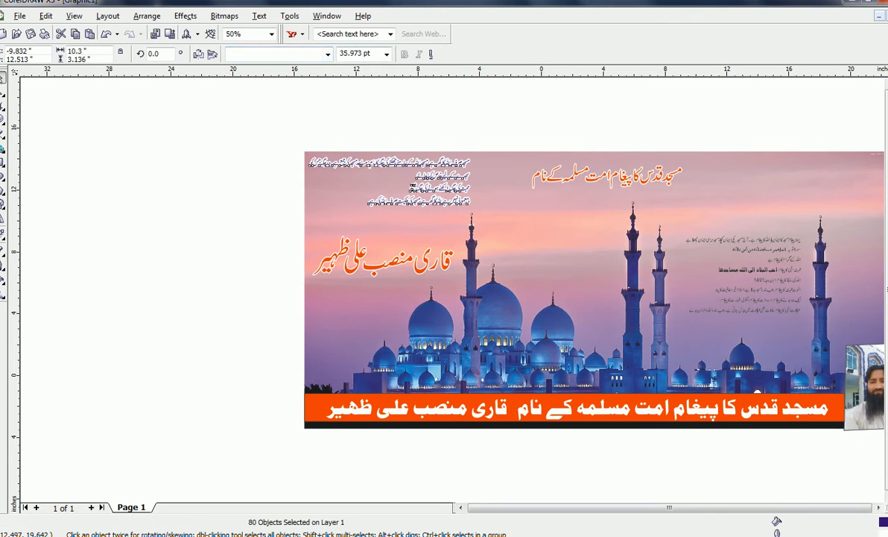
left_click(322, 54)
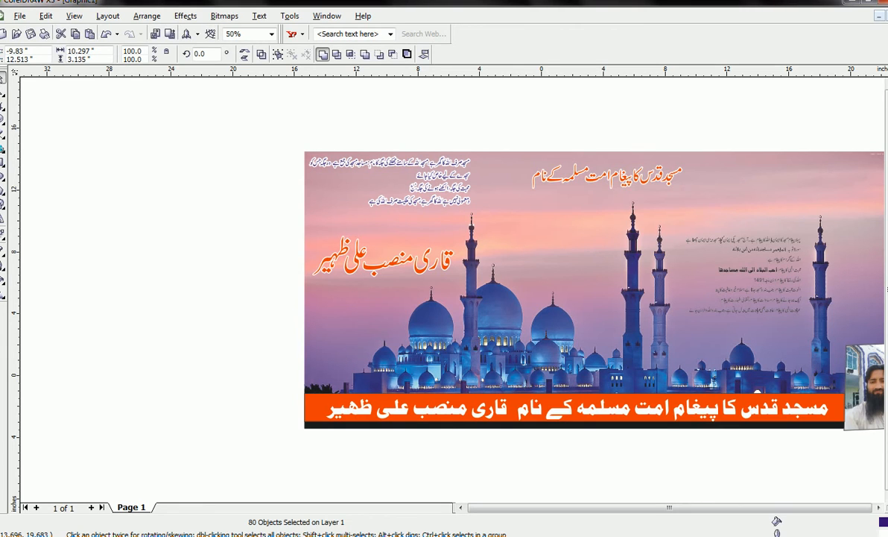
left_click(678, 459)
- Copy the outline pen, outline colour and fill of the upper-left message to the right-hand message group
left_click_drag(678, 459, 808, 195)
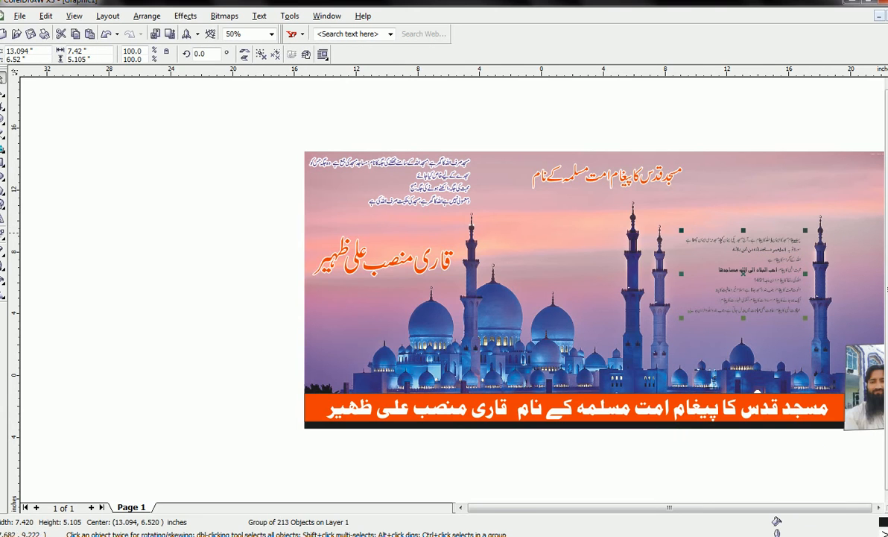
left_click(45, 16)
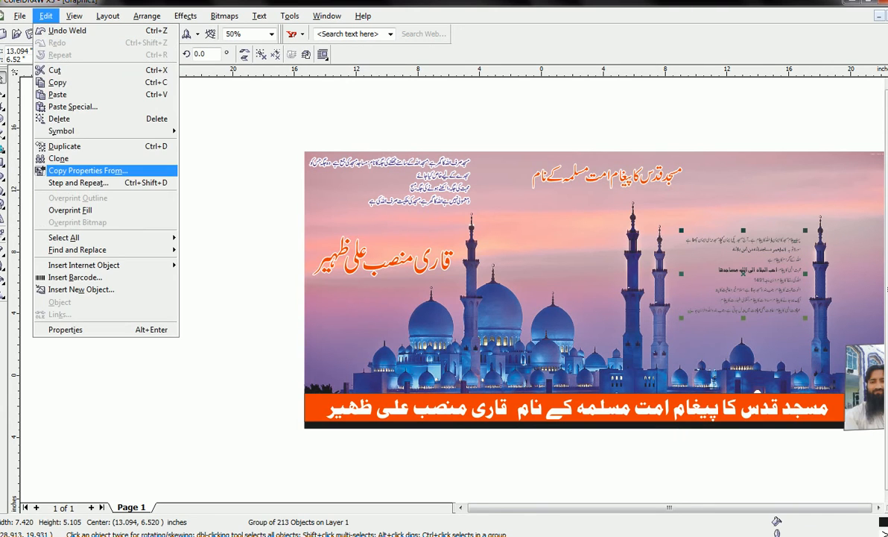
left_click(88, 171)
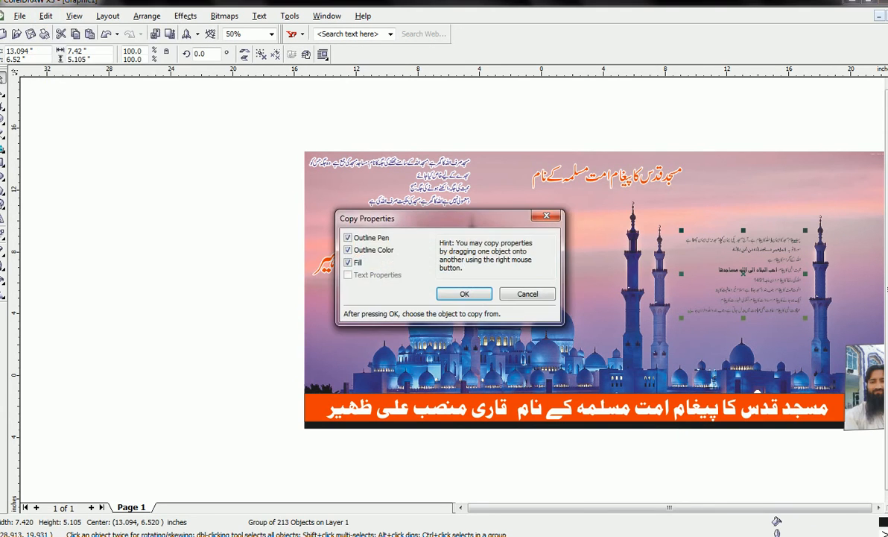
key("Escape")
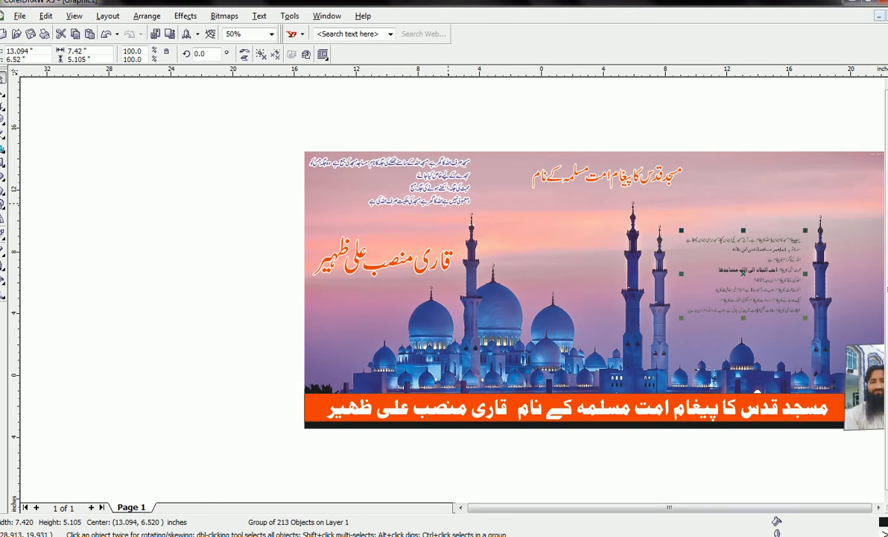
left_click(454, 216)
left_click(721, 250)
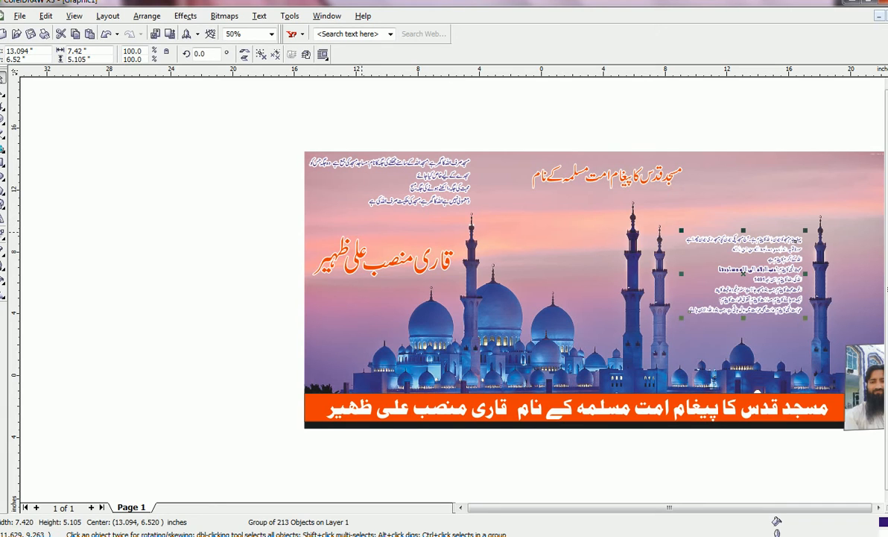
- Try ungrouping the letters of the right-hand message block and deselect them
key("ctrl+q")
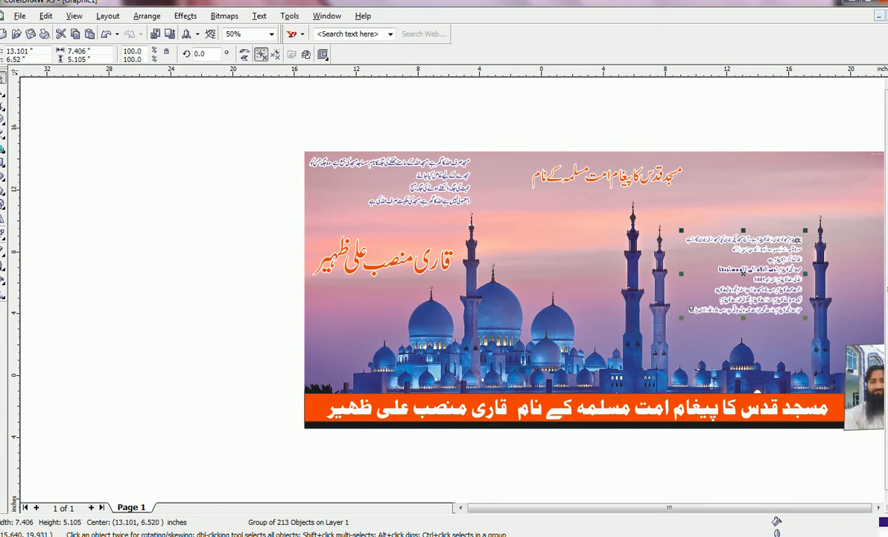
left_click(260, 54)
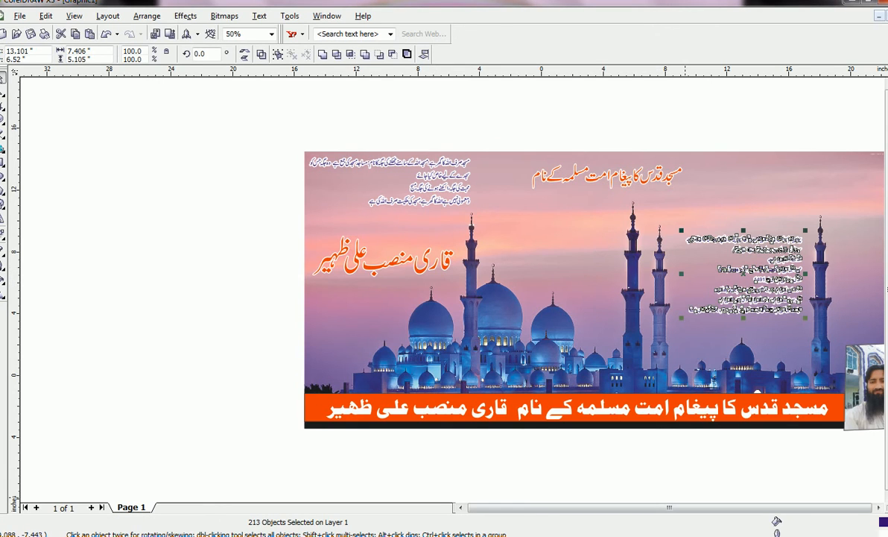
left_click(879, 507)
left_click(878, 508)
key("Escape")
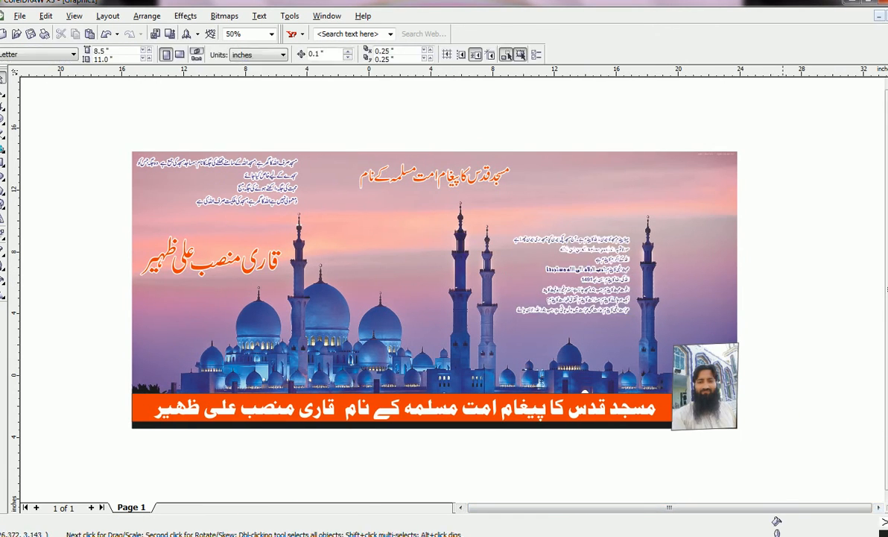
- Enlarge the orange title group to about 22.75 inches wide, stretching it toward the banner's right edge
left_click_drag(806, 131, 347, 196)
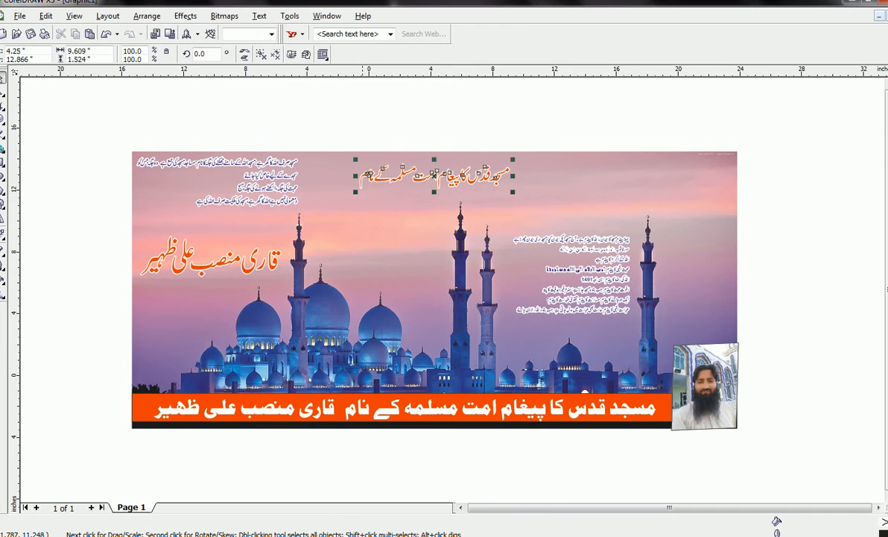
left_click_drag(512, 192, 717, 224)
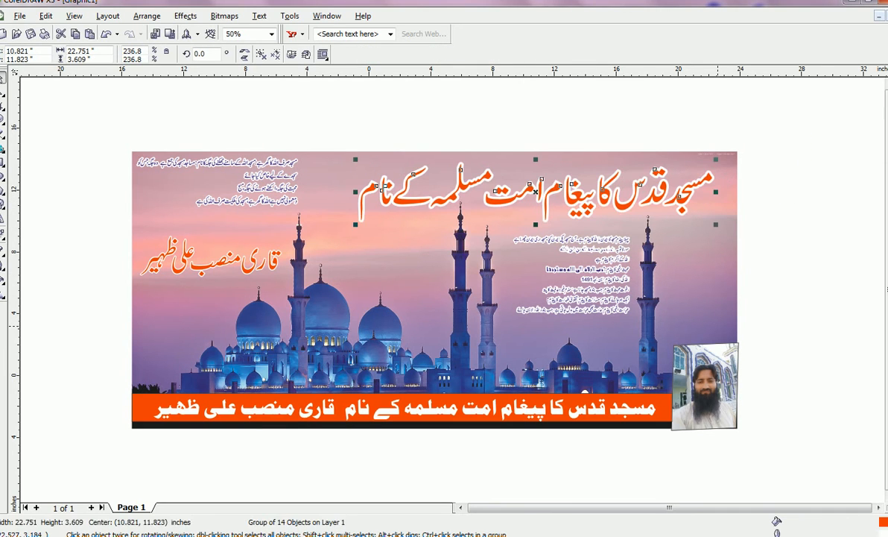
left_click(610, 268)
left_click(609, 268)
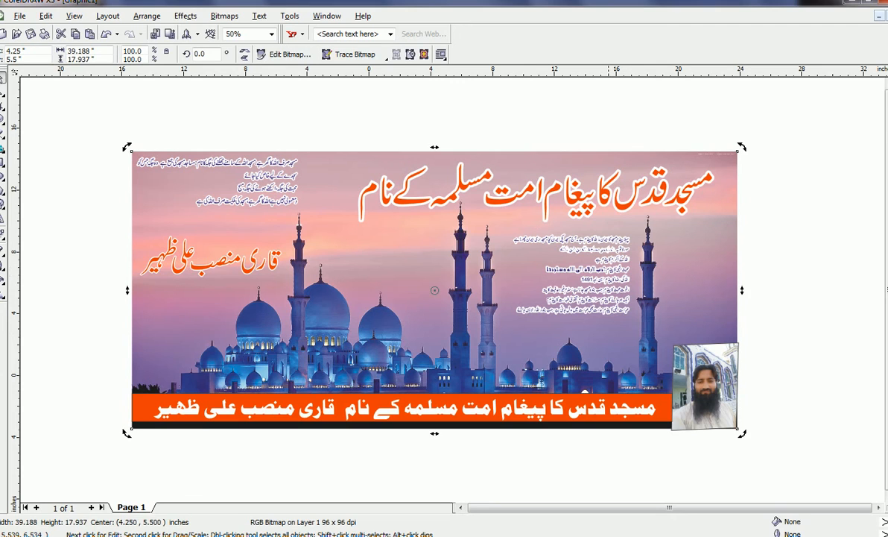
- Enlarge the right-hand message group to about 8.13 inches wide between the minarets
left_click(608, 270)
left_click_drag(727, 336, 506, 225)
left_click_drag(509, 317, 497, 326)
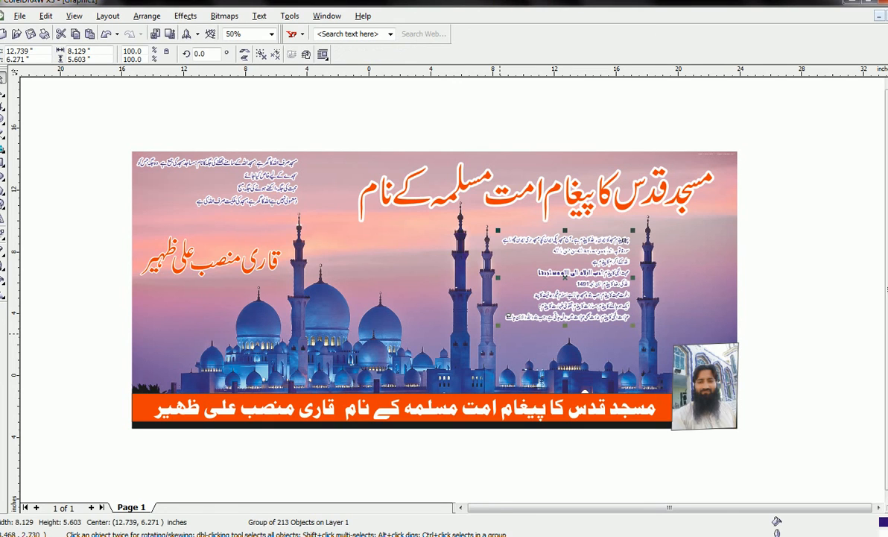
- Ungroup the right-hand message's letters and weld them into a single curve
scroll(590, 248, "up", 1)
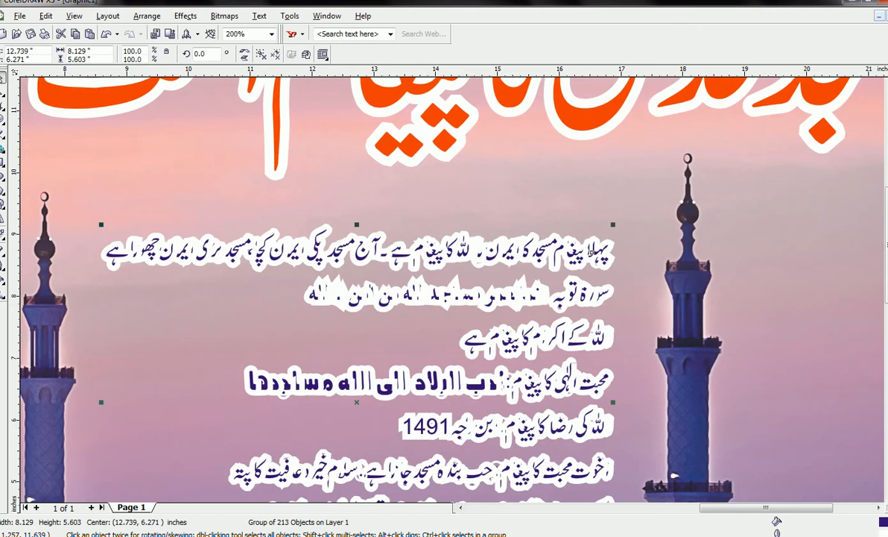
key("ctrl+u")
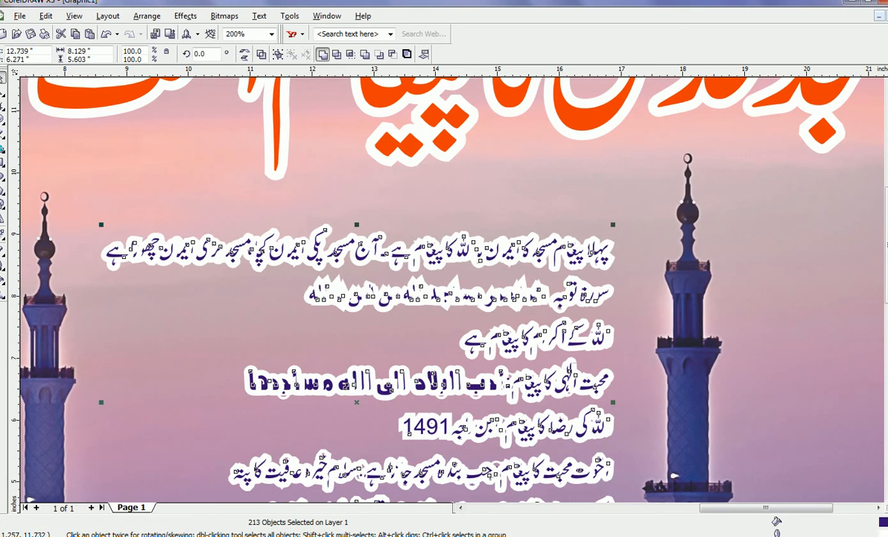
left_click(323, 54)
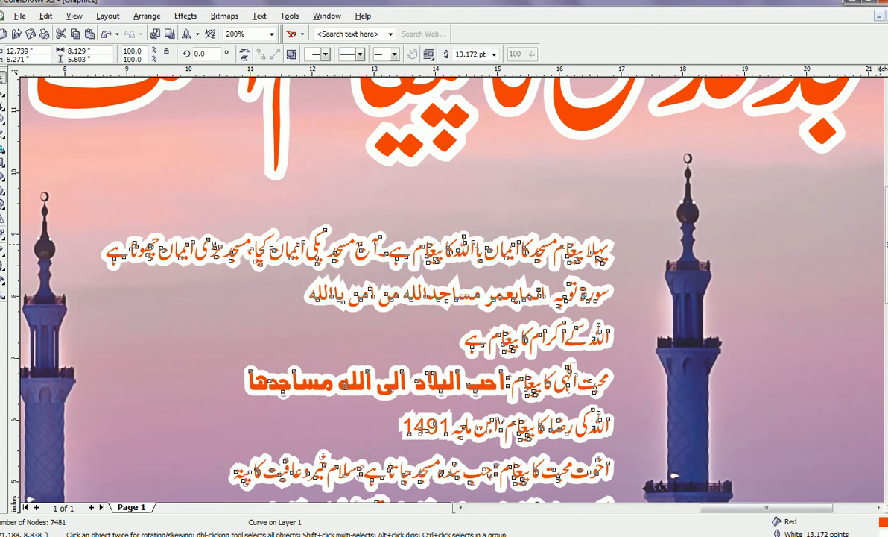
- Reduce the white outline width of the welded right-hand message to 8 pt
key("F12")
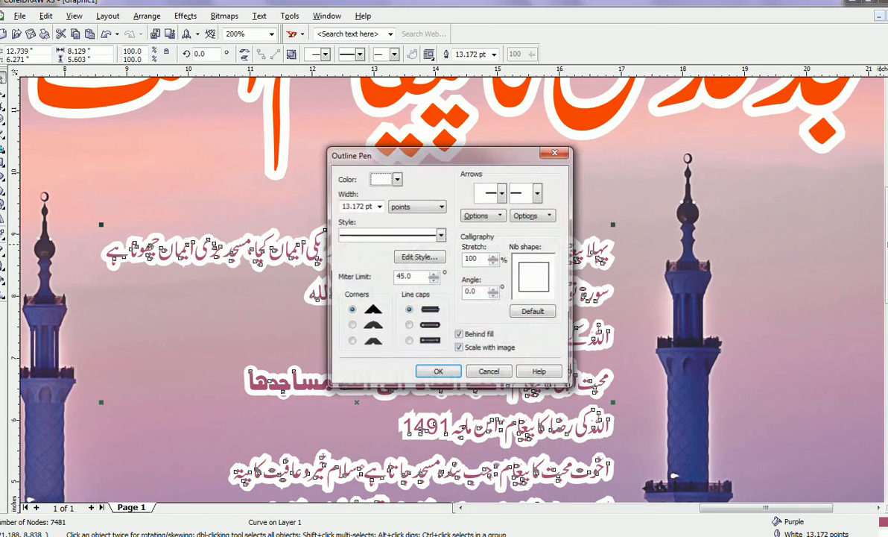
left_click(441, 206)
left_click(407, 244)
left_click(379, 205)
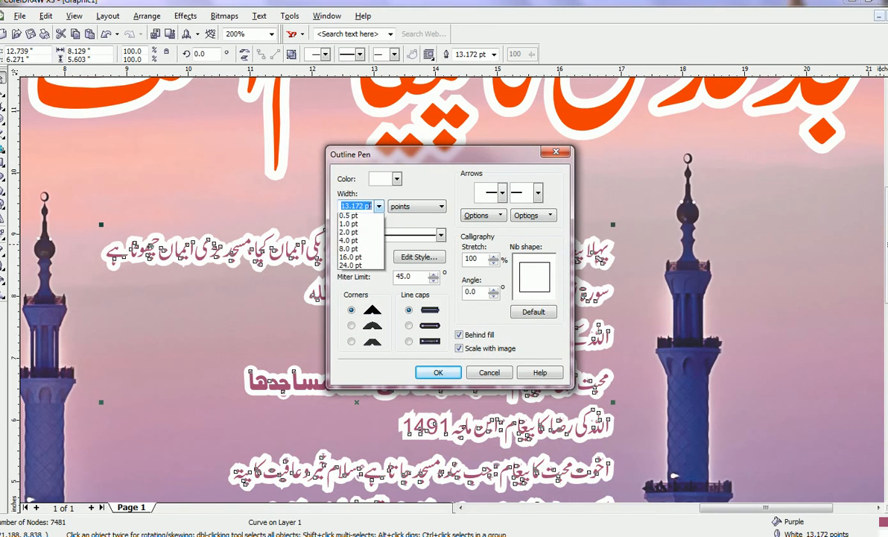
left_click(360, 266)
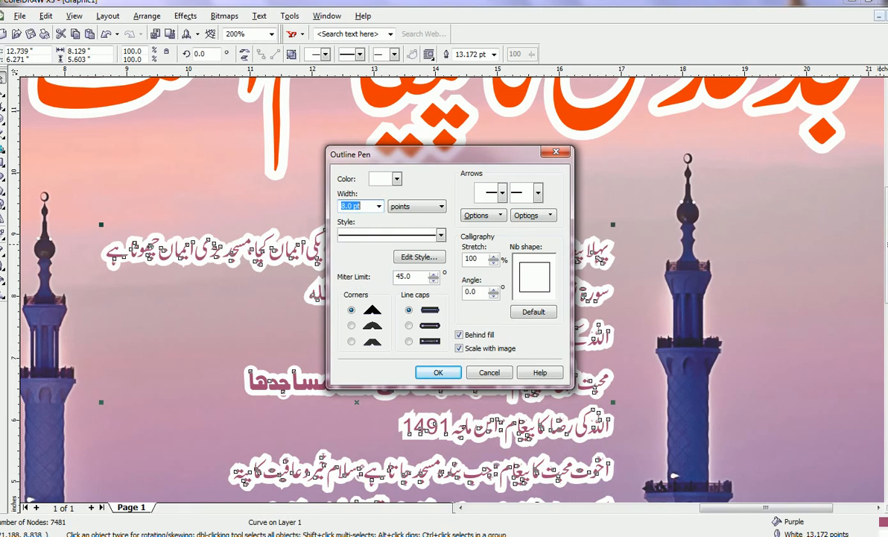
left_click(432, 372)
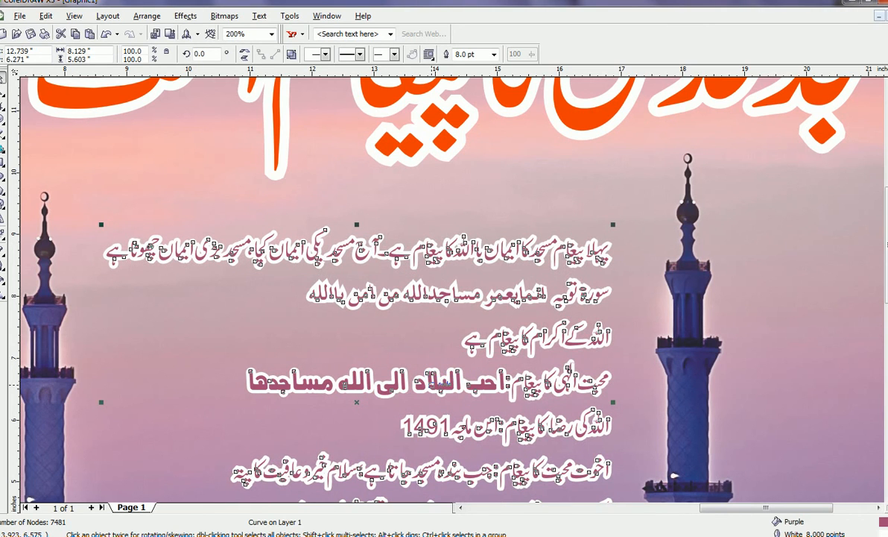
- Reduce the right-hand message's white outline width to 4 pt
key("F12")
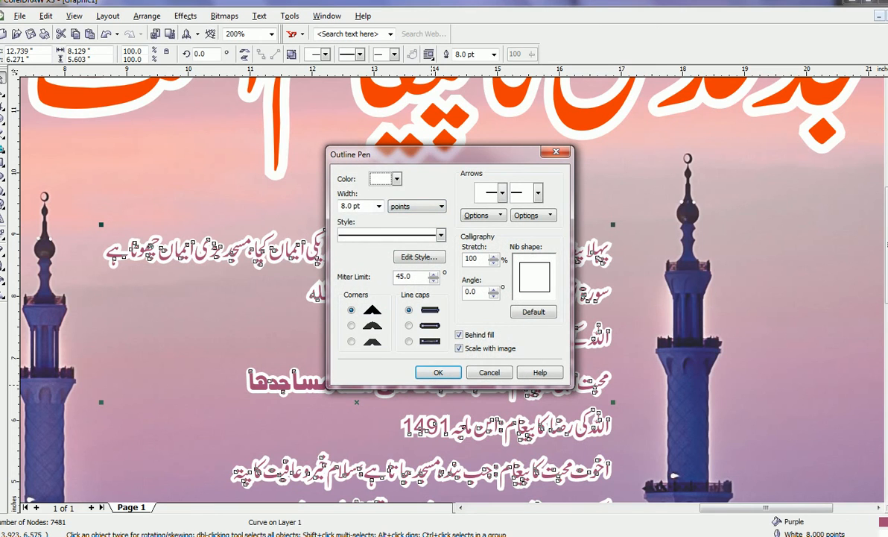
left_click(379, 207)
left_click(349, 259)
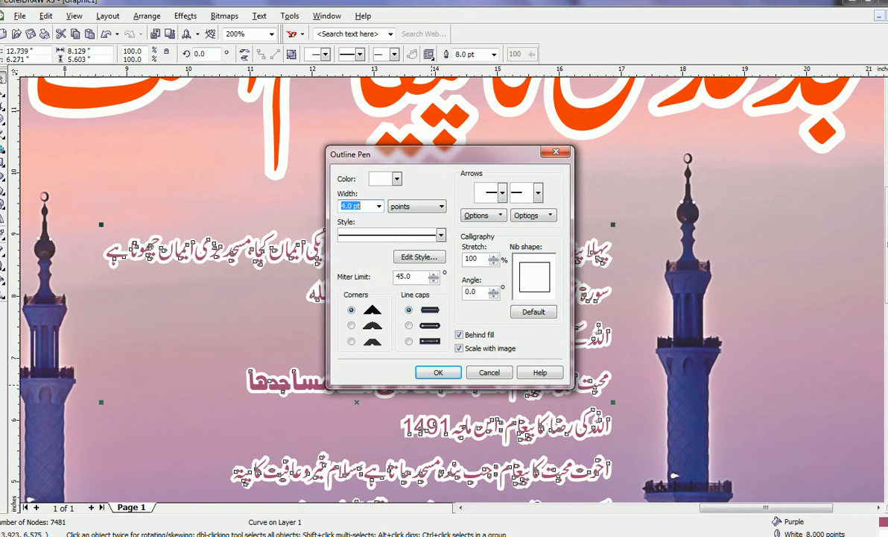
left_click(438, 375)
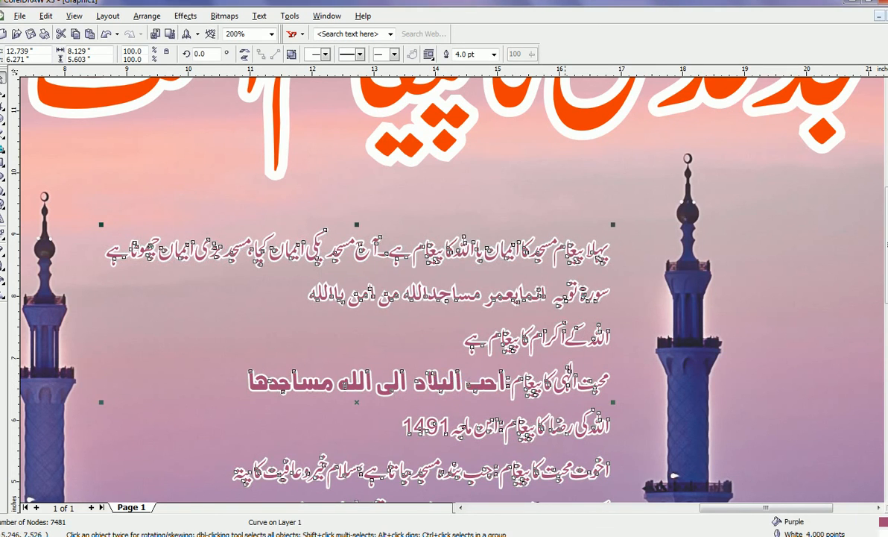
- Enlarge the right-hand message proportionally to about 8.54 inches wide, up toward the far minaret, and deselect it
left_click_drag(613, 224, 653, 190)
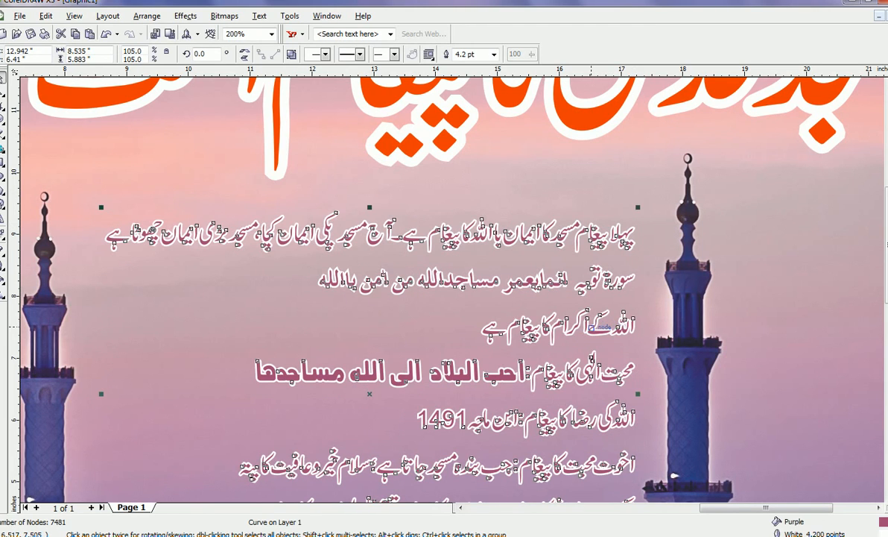
scroll(417, 291, "down", 3)
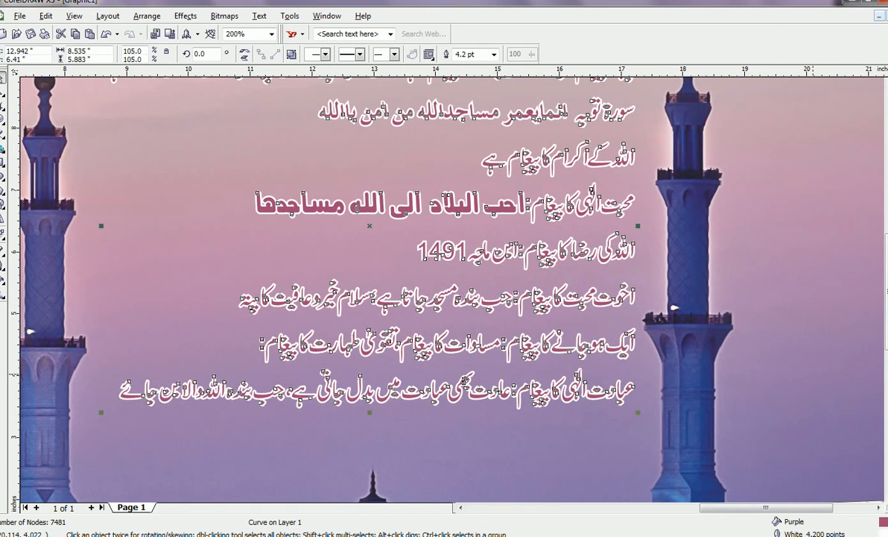
left_click(814, 374)
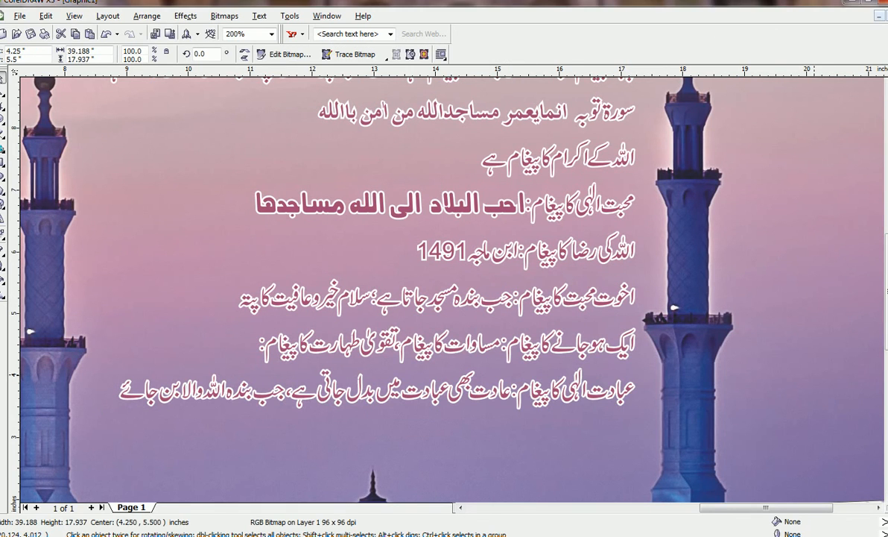
key("F4")
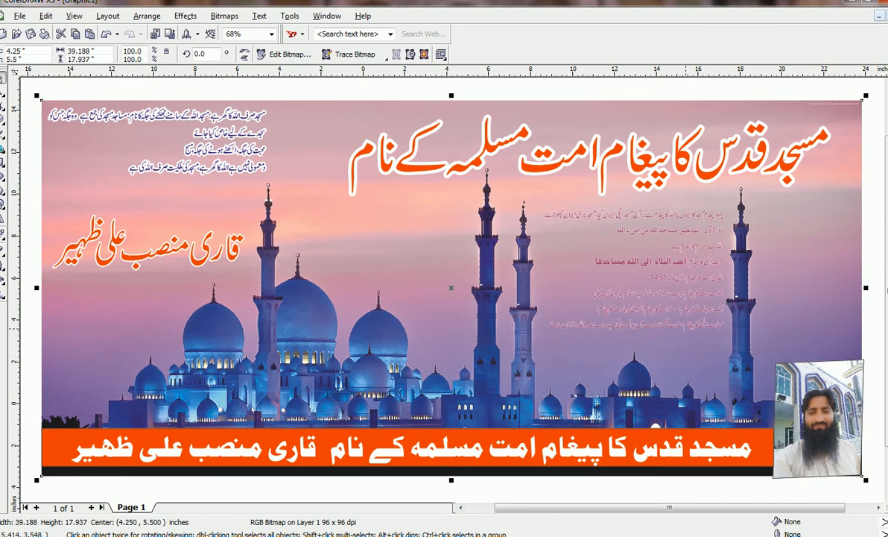
- Set the right-hand message's white outline width to 6 pt and deselect it
left_click(686, 326)
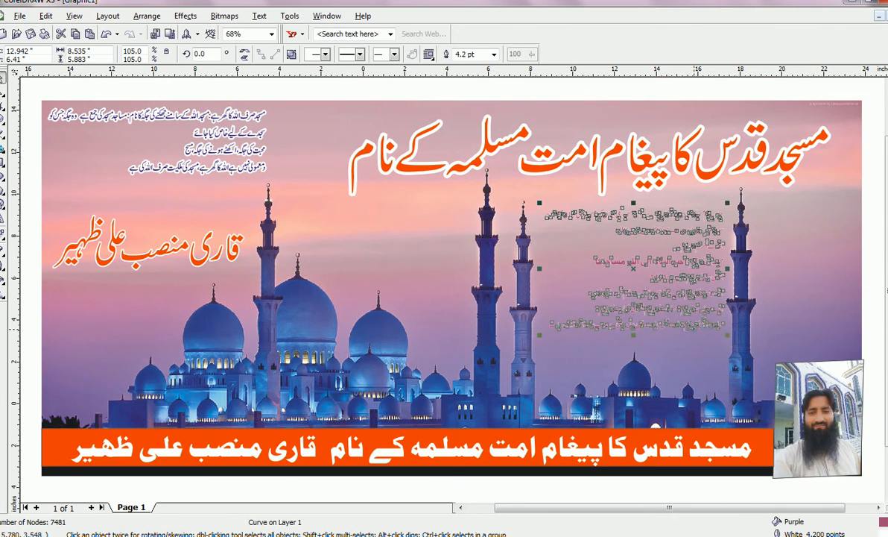
key("F12")
left_click(379, 207)
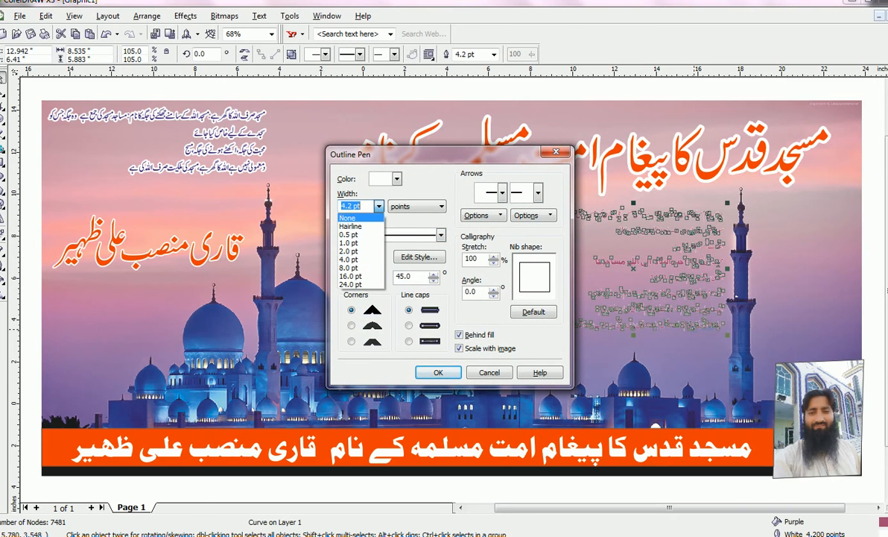
type("6")
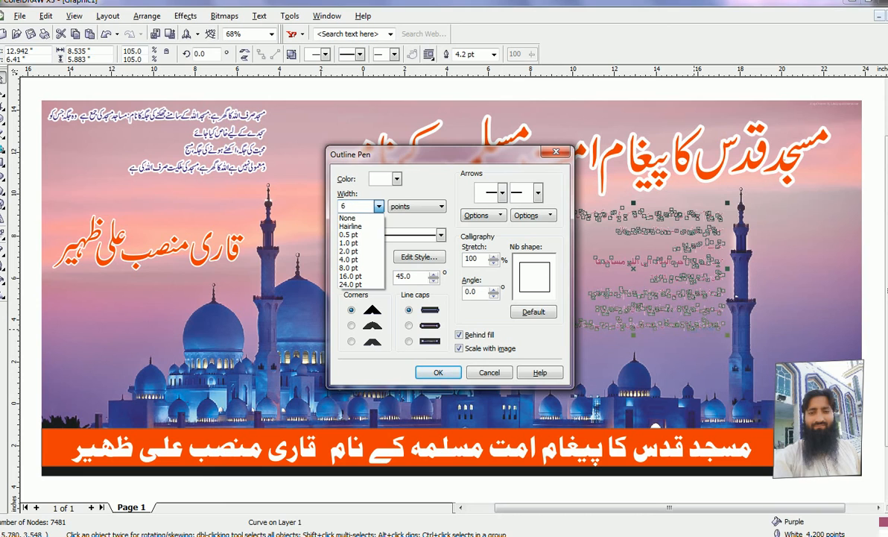
key("Return")
key("Return")
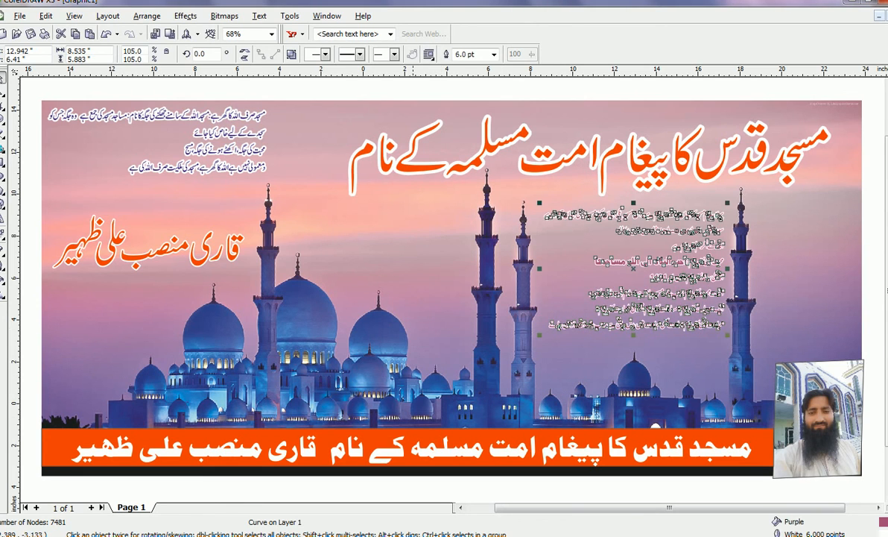
key("Escape")
- Select all the banner's objects and combine them into a single group
scroll(421, 475, "down", 1)
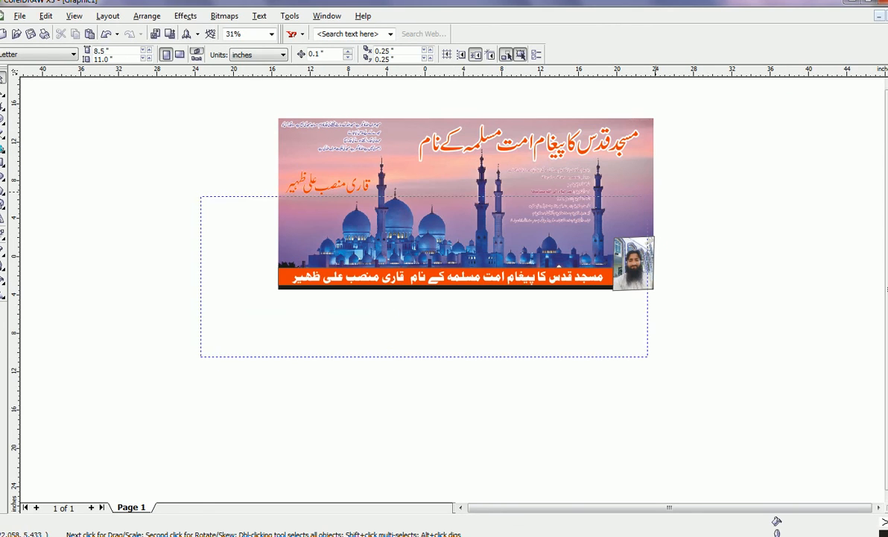
key("ctrl+a")
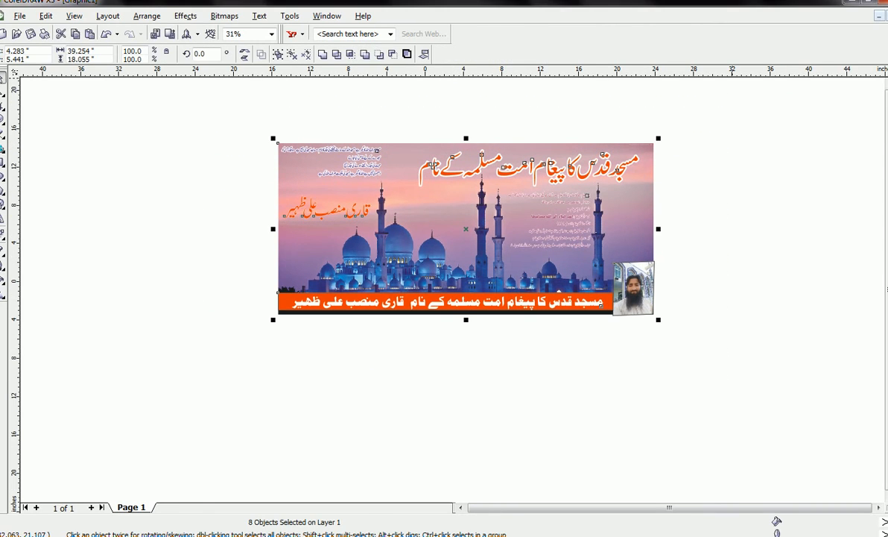
key("ctrl+g")
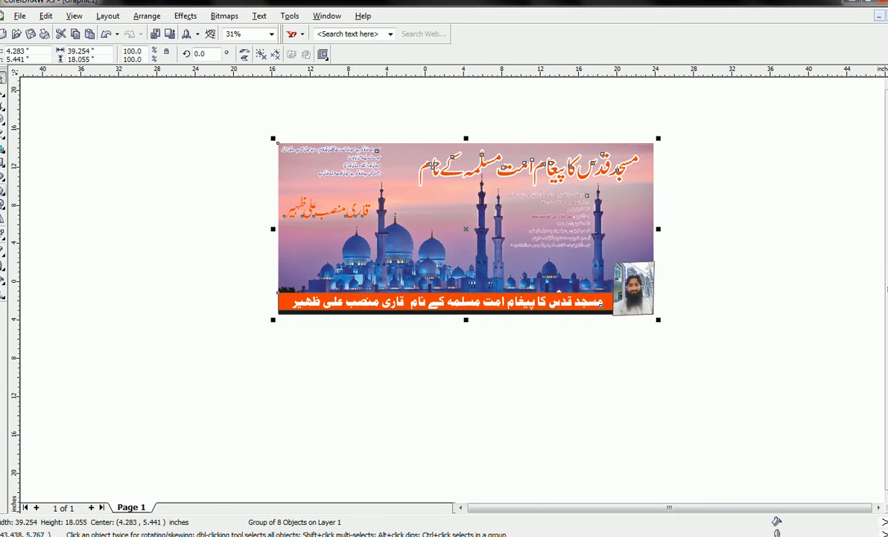
- Export the grouped banner to the Desktop as the JPEG "masjid wal qari j", at 300 dpi in 24-bit RGB color
key("alt+f")
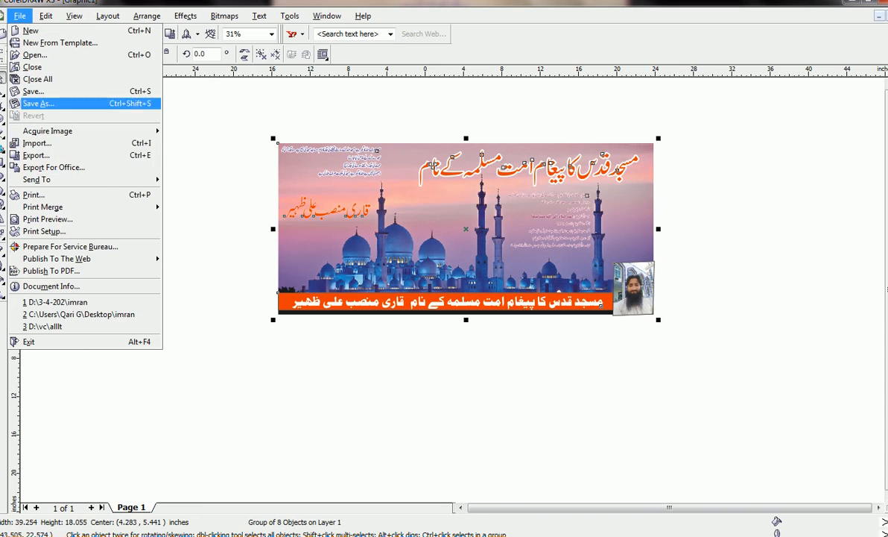
key("Return")
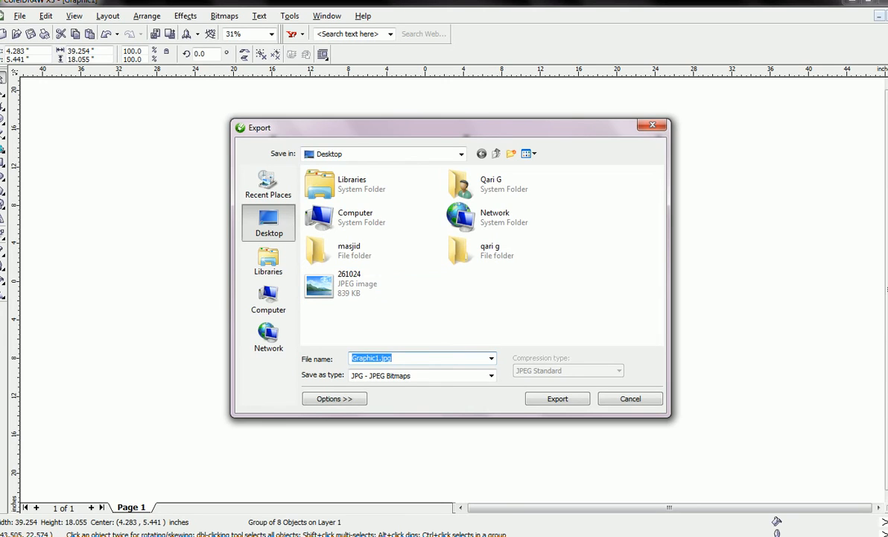
key("BackSpace")
type("masjid ")
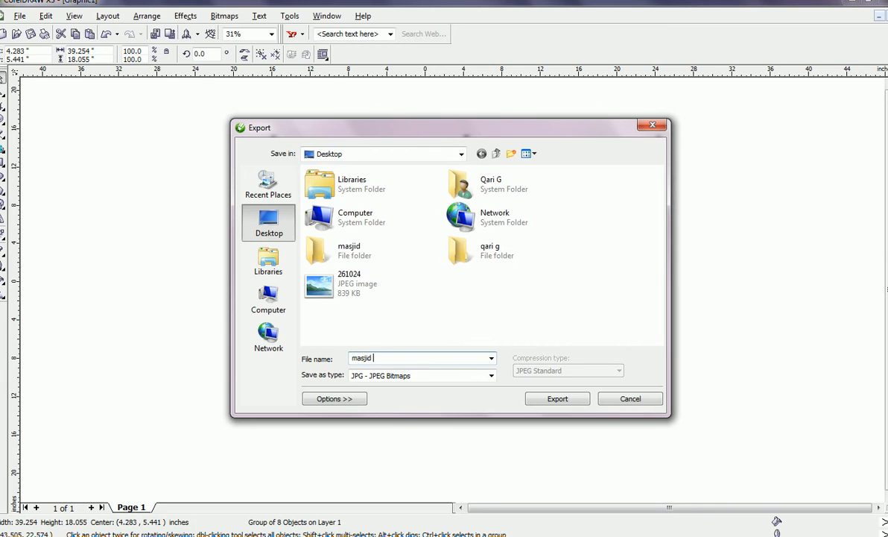
type("wal gari j")
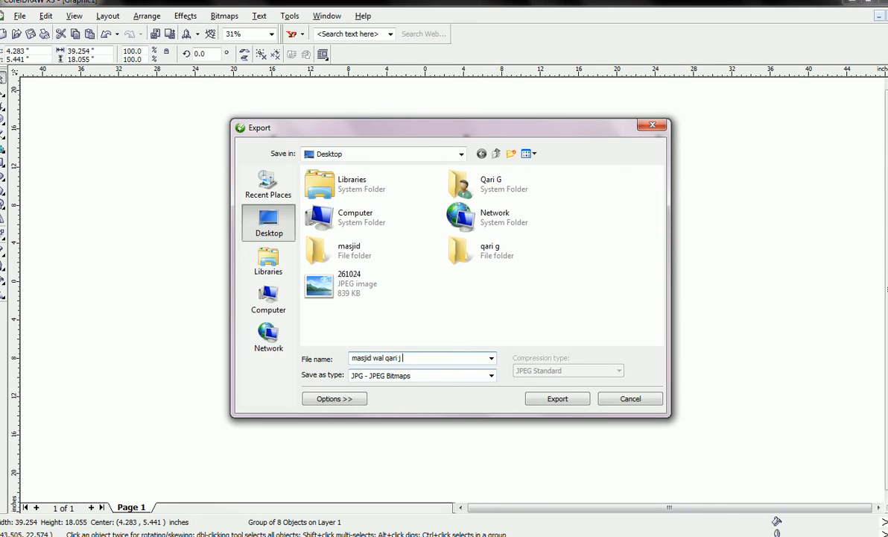
key("Return")
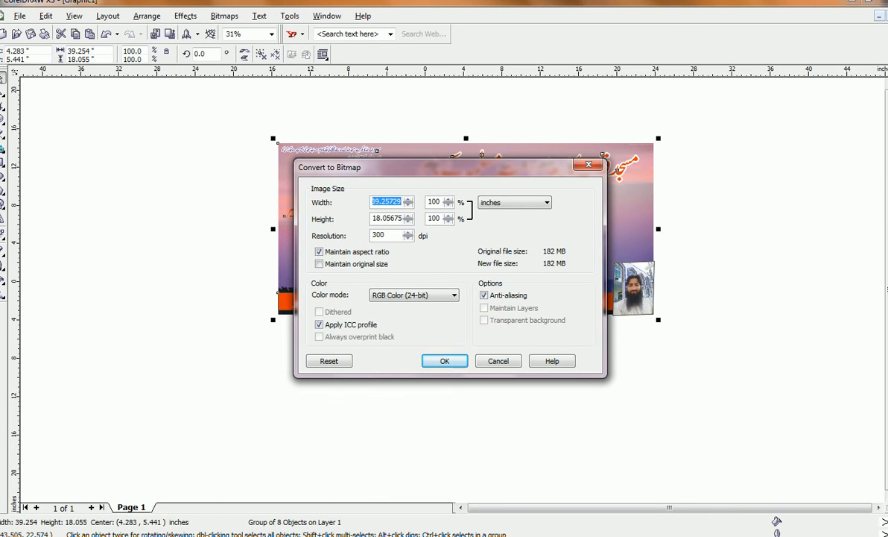
key("Return")
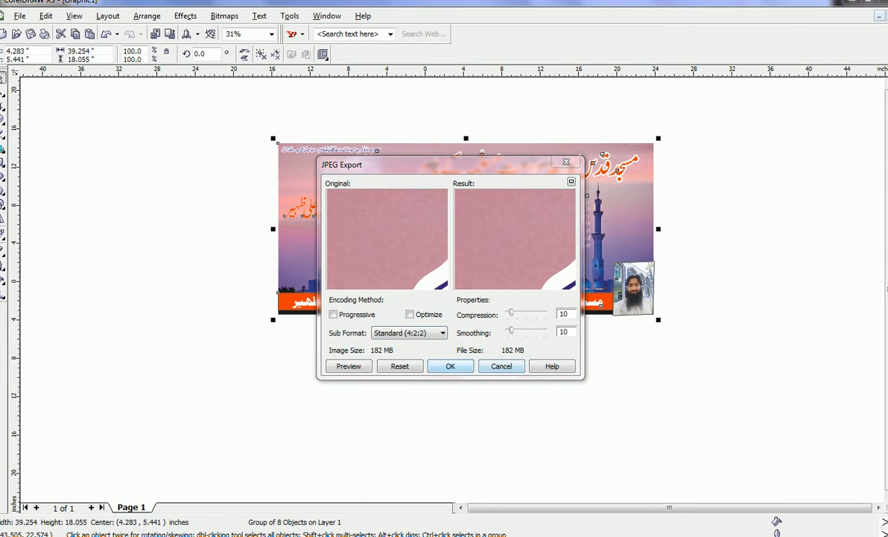
key("Return")
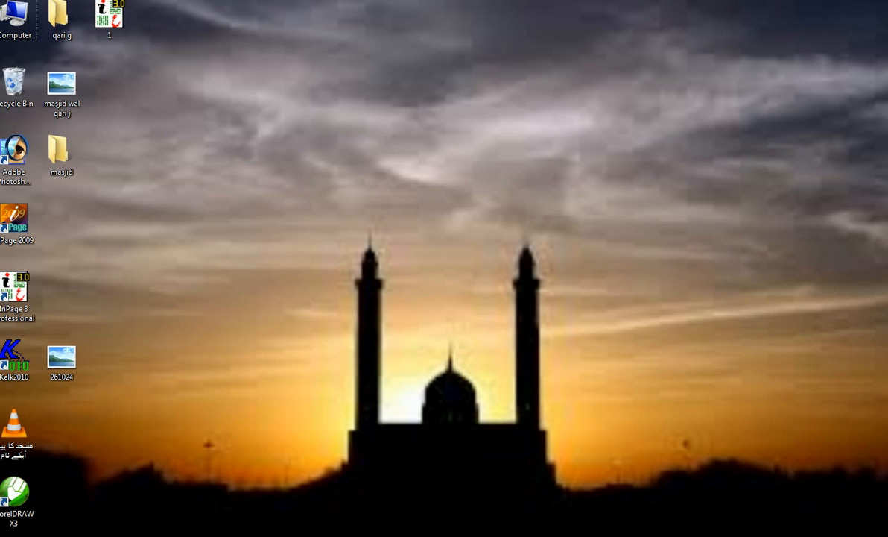
- Refresh the desktop and preview the exported "masjid wal qari j" image in Windows Photo Viewer
right_click(581, 228)
left_click(605, 261)
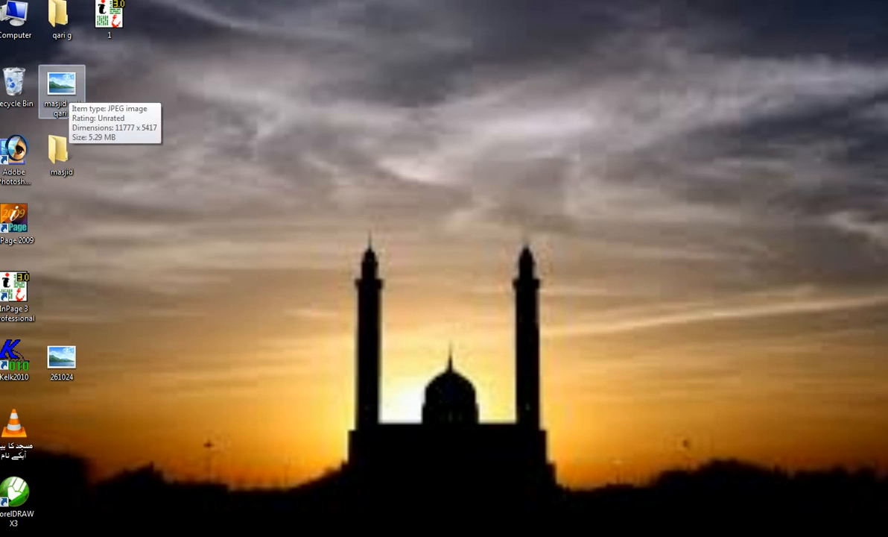
right_click(66, 90)
left_click(102, 97)
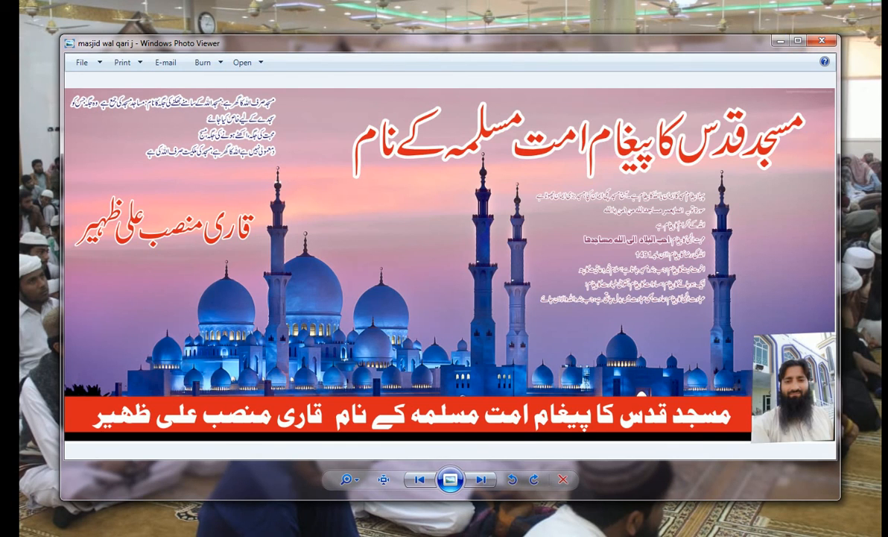
left_click(799, 40)
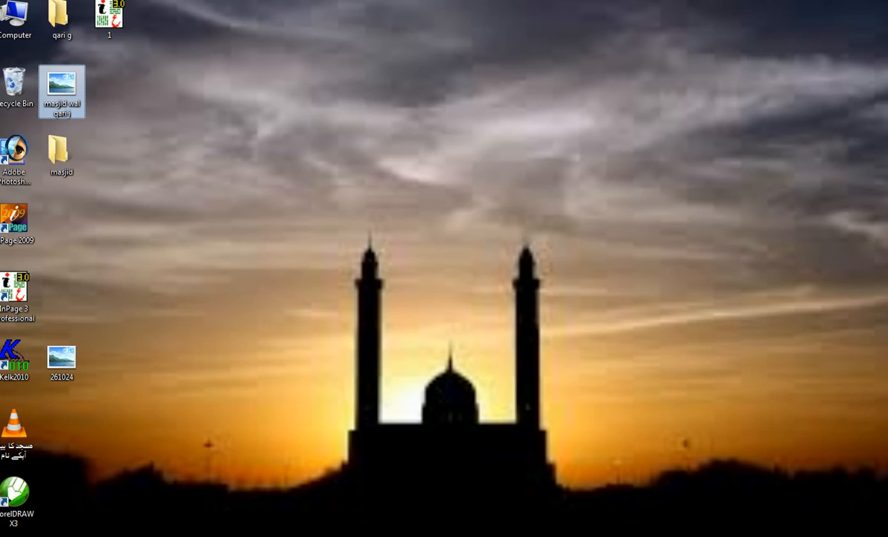
- Set the exported "masjid wal qari j" image as the desktop background
right_click(72, 97)
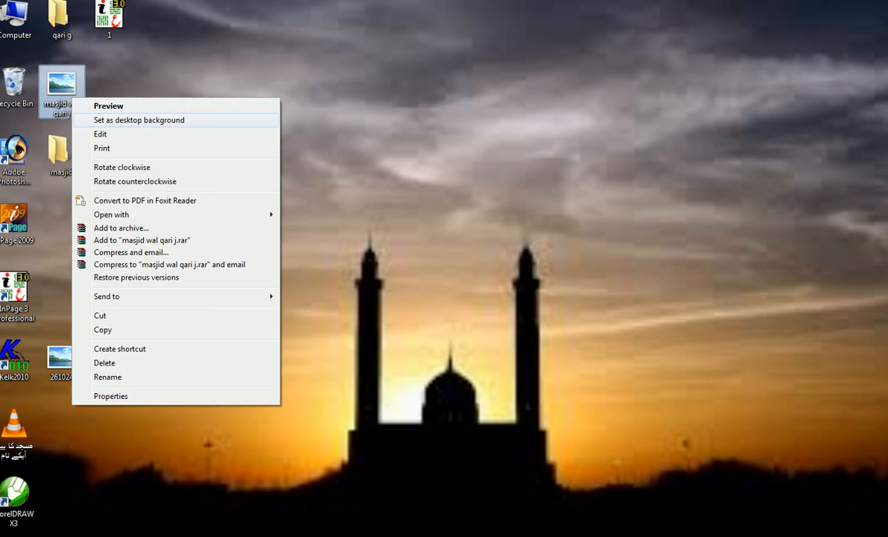
left_click(139, 120)
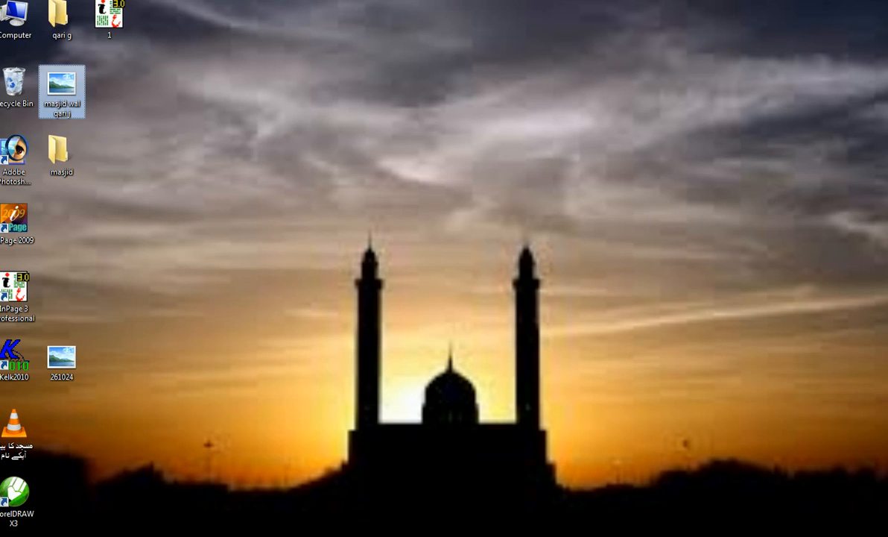
right_click(67, 108)
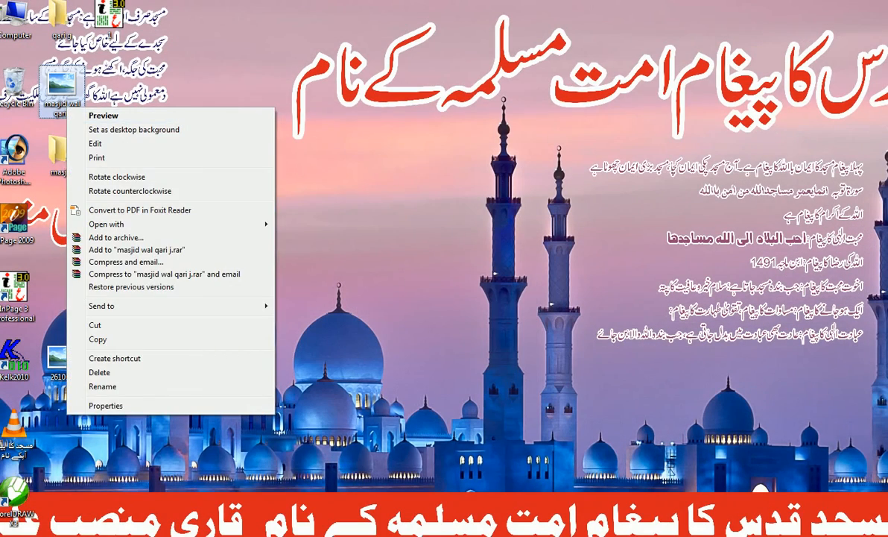
left_click(387, 213)
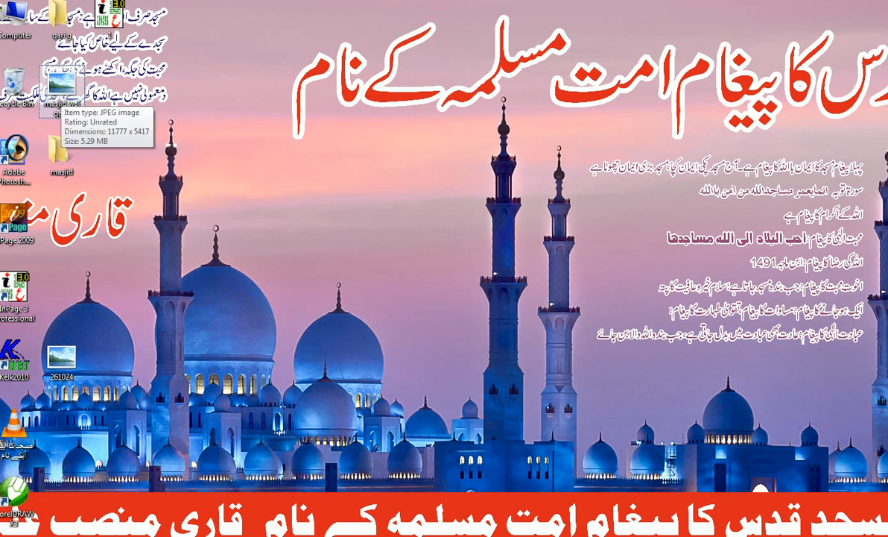
- Preview the exported "masjid wal qari j" image again and zoom in to inspect the lettering between the minarets
right_click(56, 89)
left_click(97, 104)
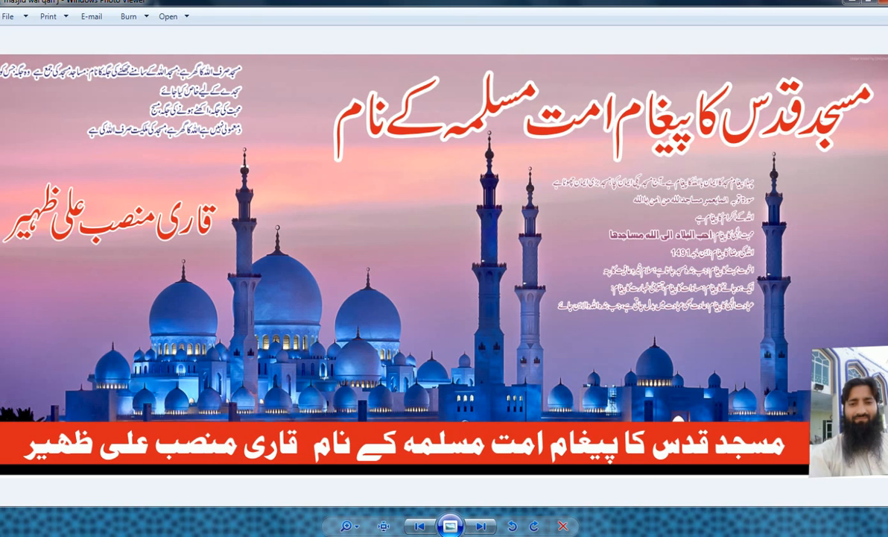
left_click(345, 526)
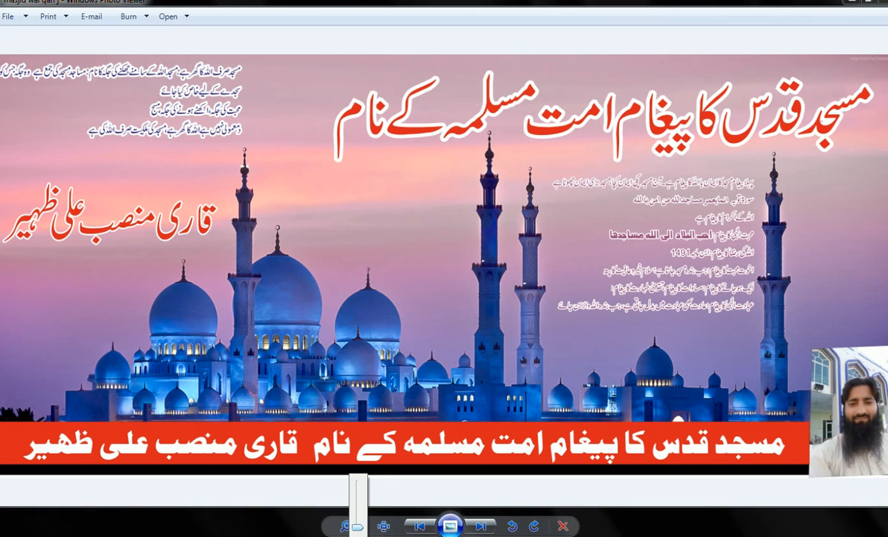
left_click_drag(357, 527, 358, 516)
left_click_drag(708, 223, 160, 340)
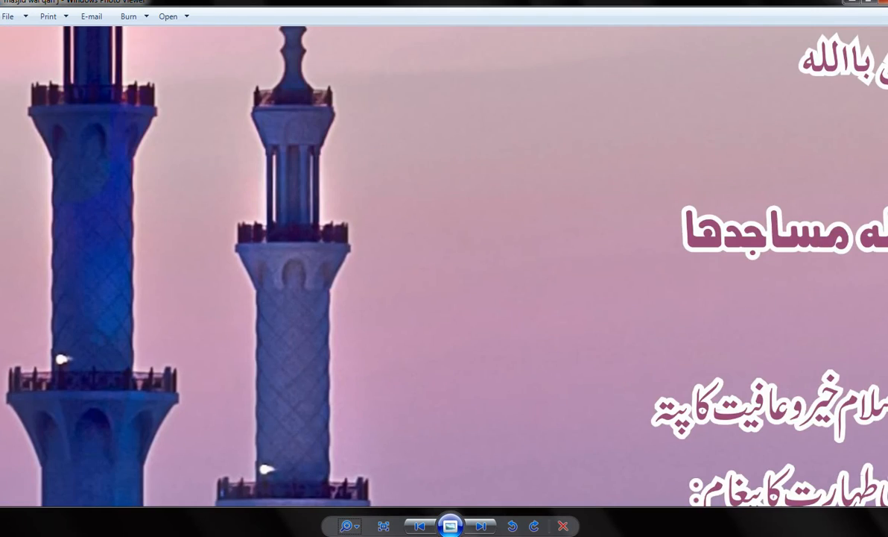
left_click_drag(708, 194, 197, 422)
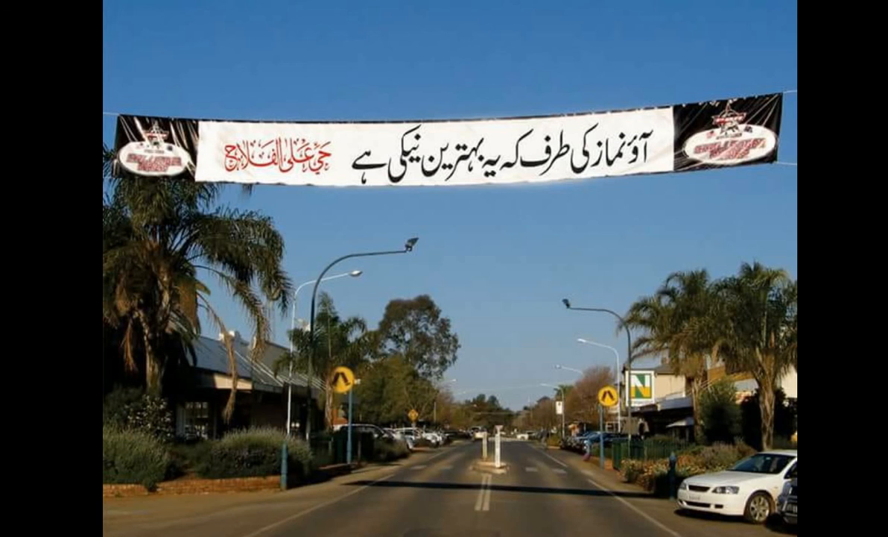
- Exit the slide show and close the open Windows Photo Viewer windows
right_click(473, 278)
left_click(504, 428)
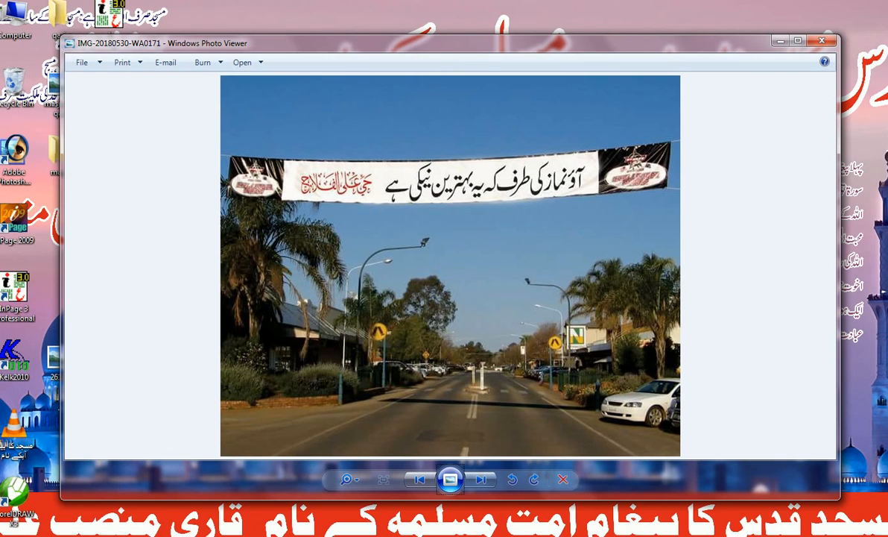
left_click(229, 534)
left_click(173, 486)
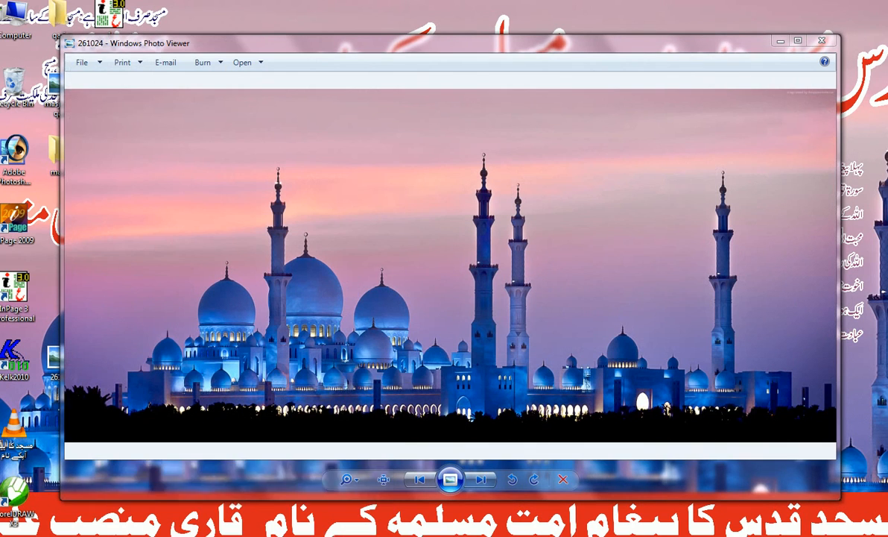
left_click(822, 41)
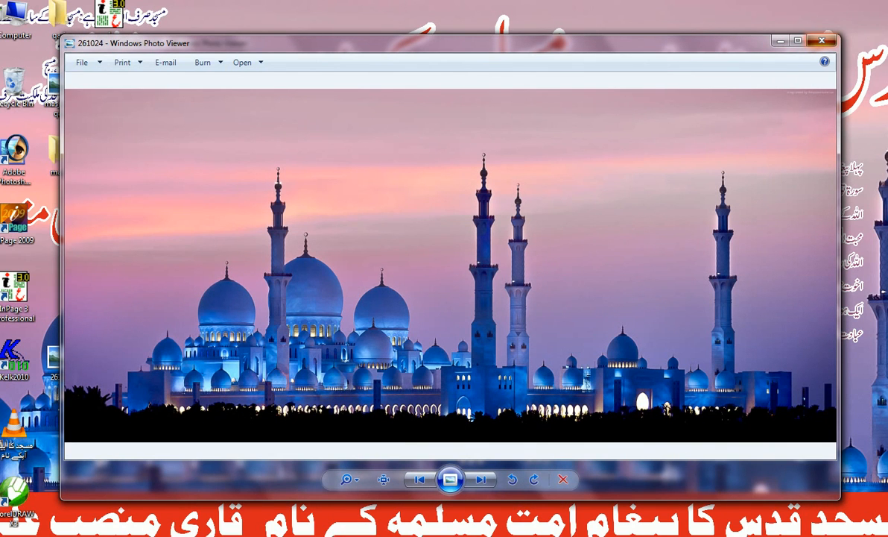
key("alt+F4")
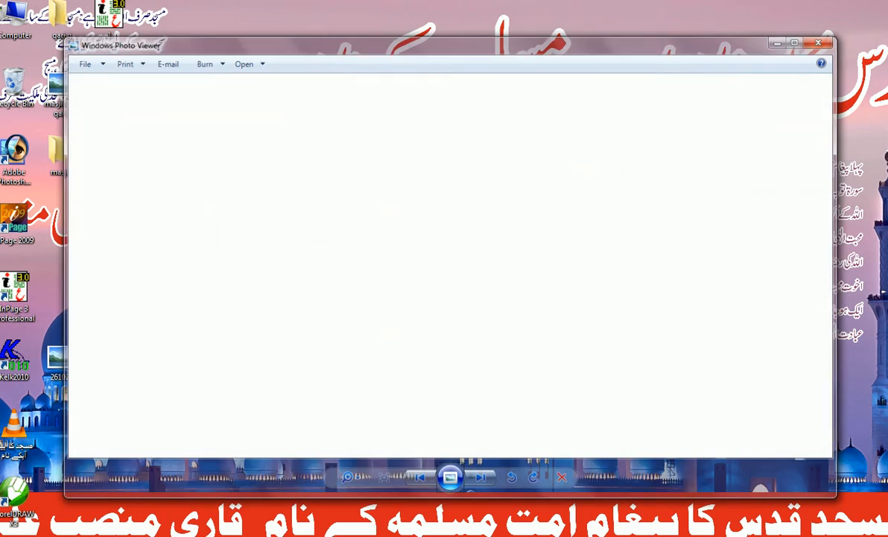